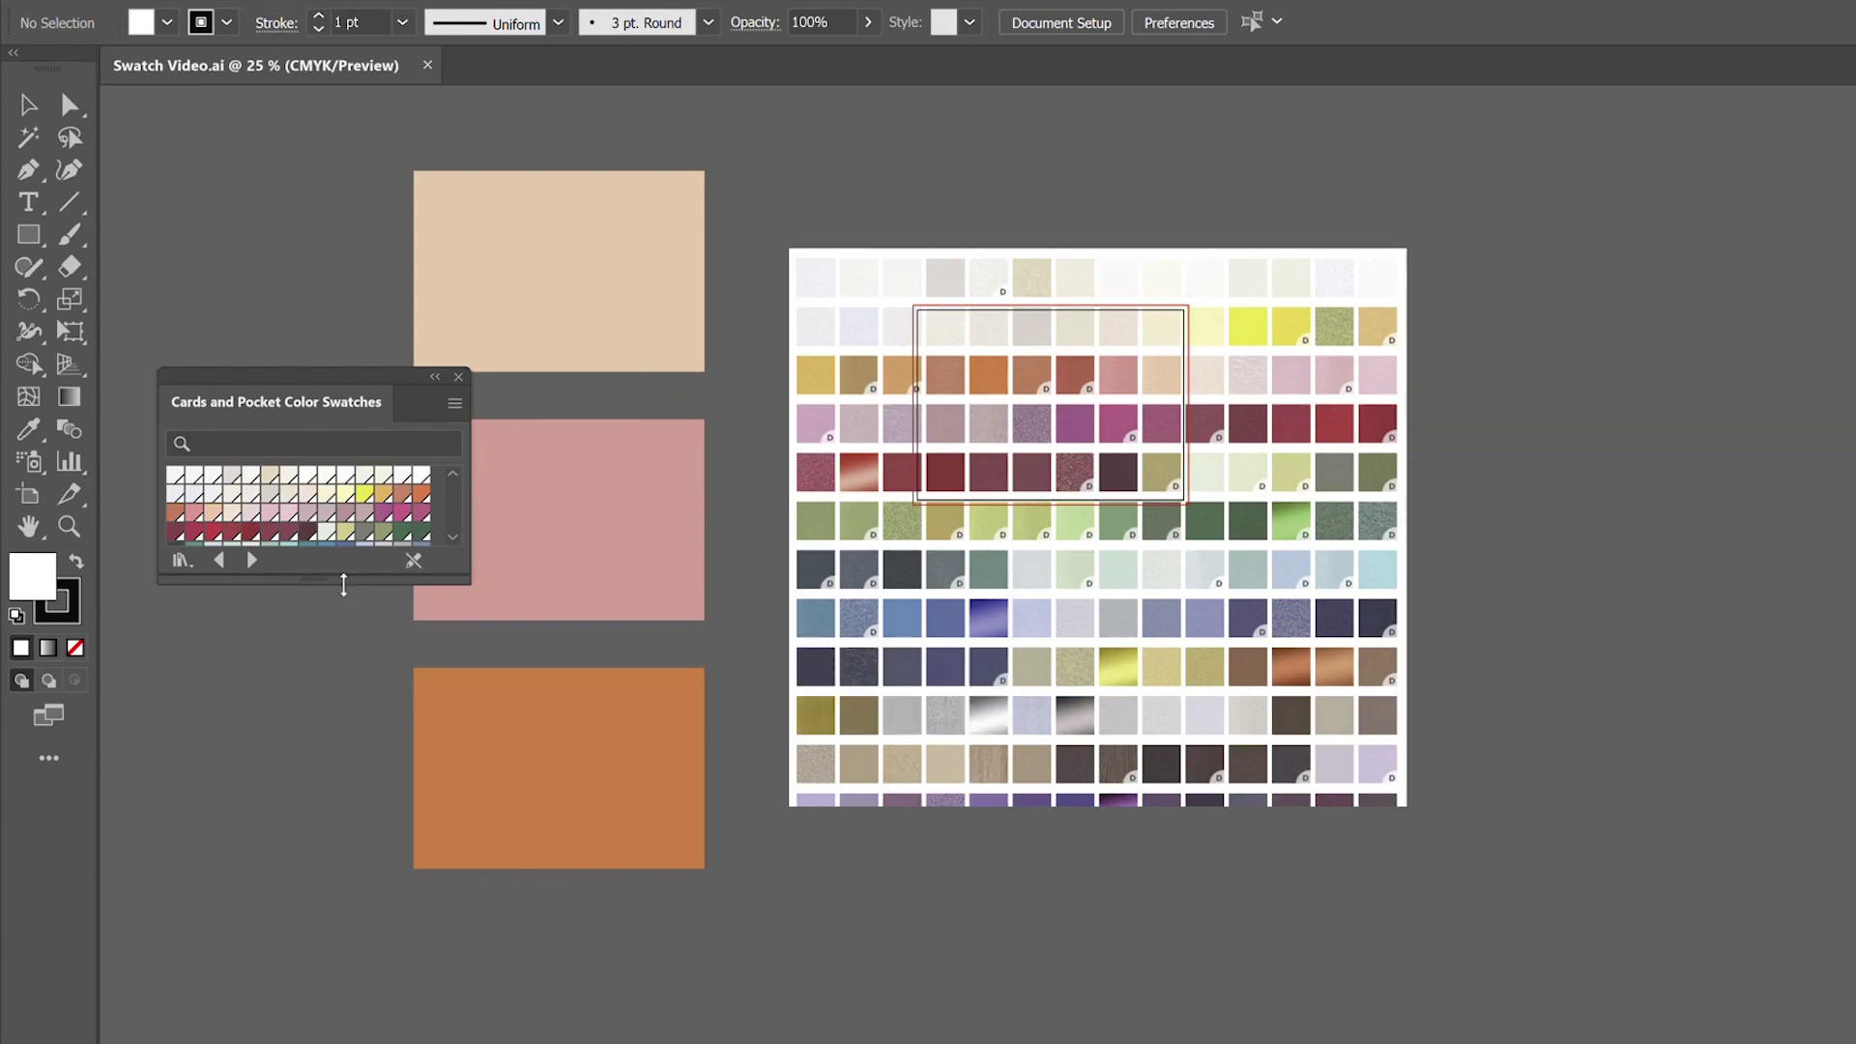
- Drag the Cards and Pocket Color Swatches panel taller so every paper-colour swatch row shows
left_click_drag(344, 583, 339, 740)
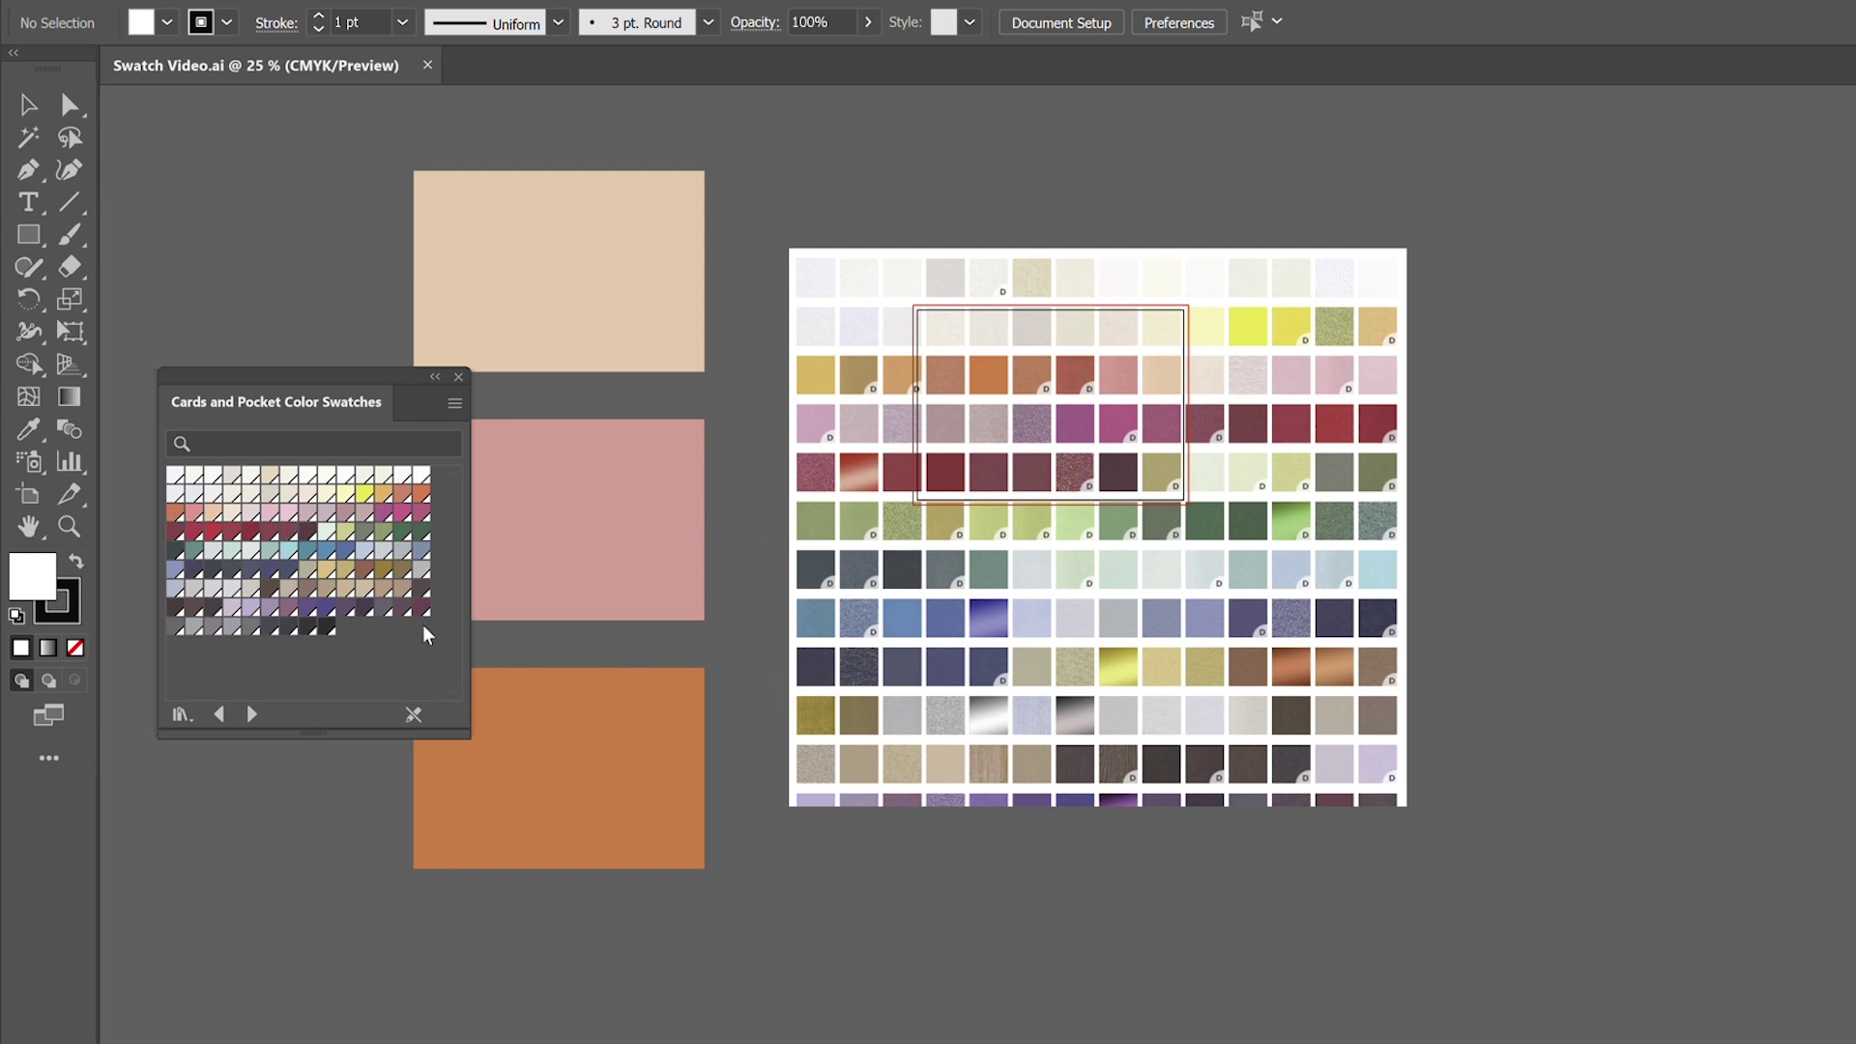
left_click(29, 235)
- Draw a test rectangle over the chart, fill it with the swatch found by searching 'tur', and remove its stroke
left_click_drag(563, 288, 989, 589)
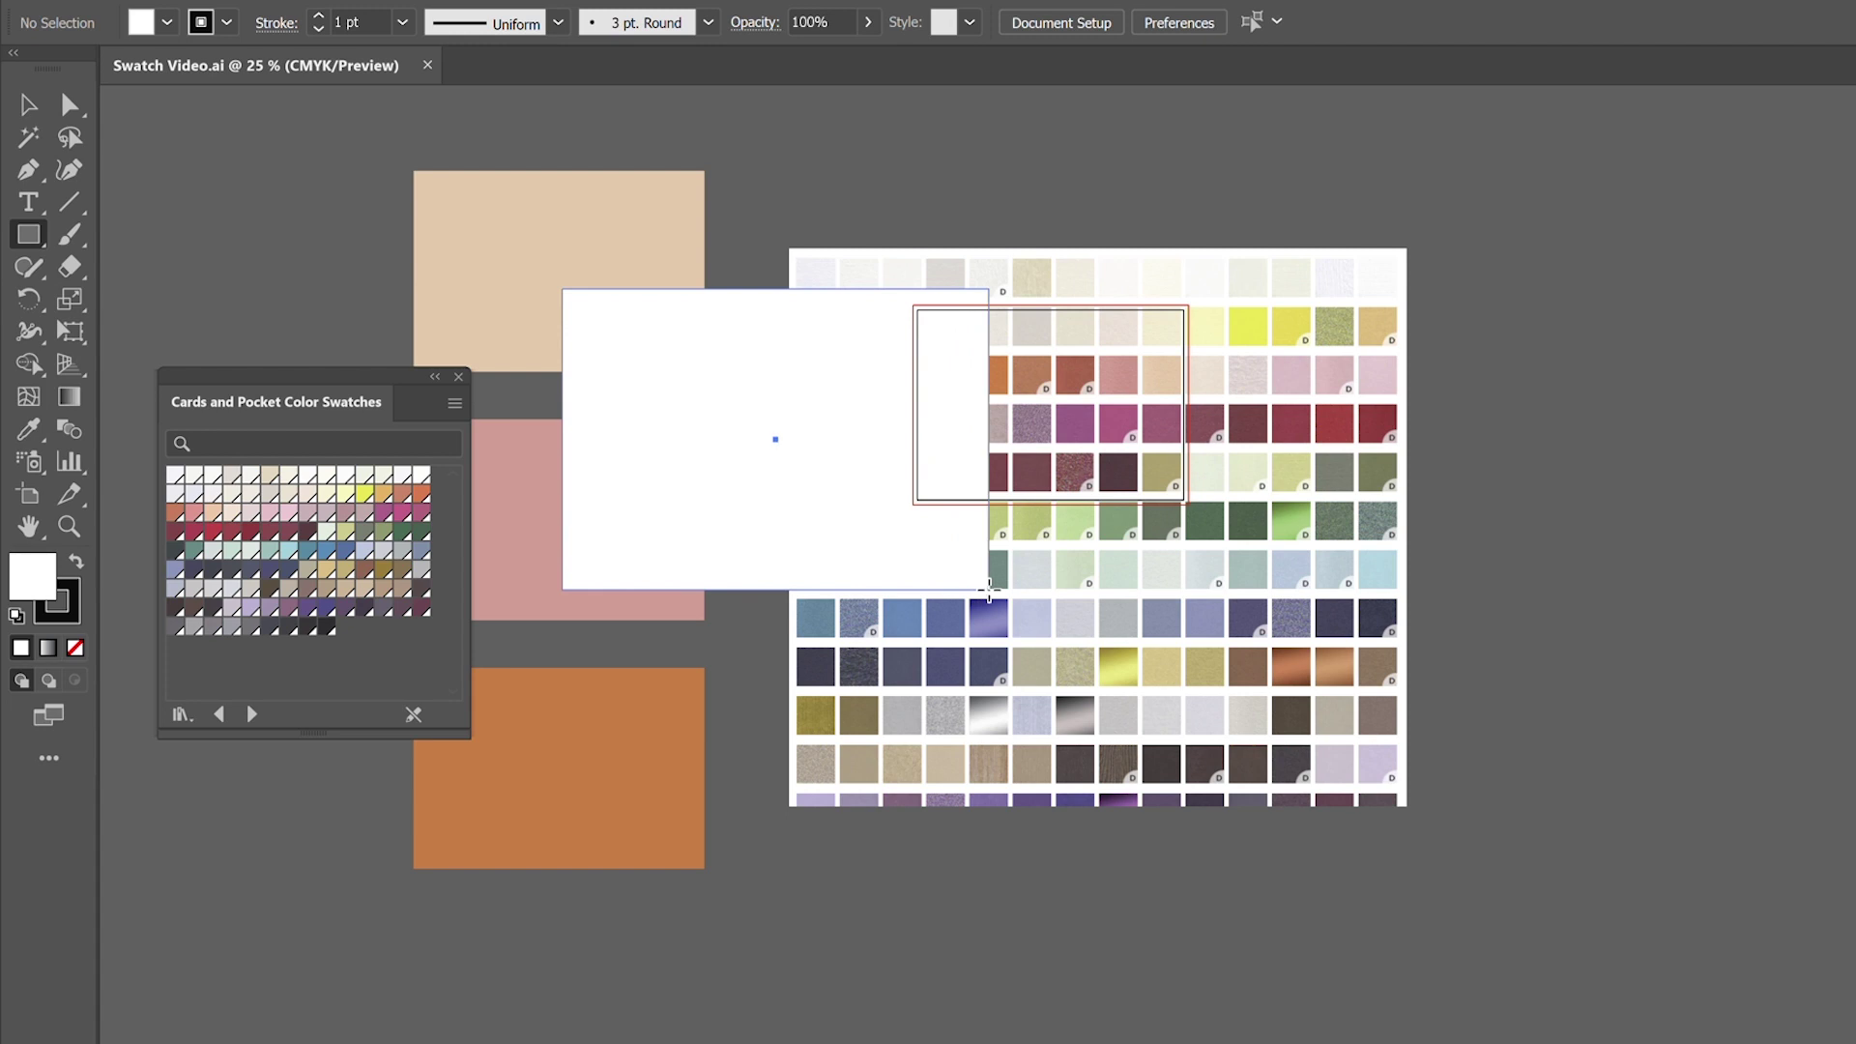
left_click(289, 442)
type("tur")
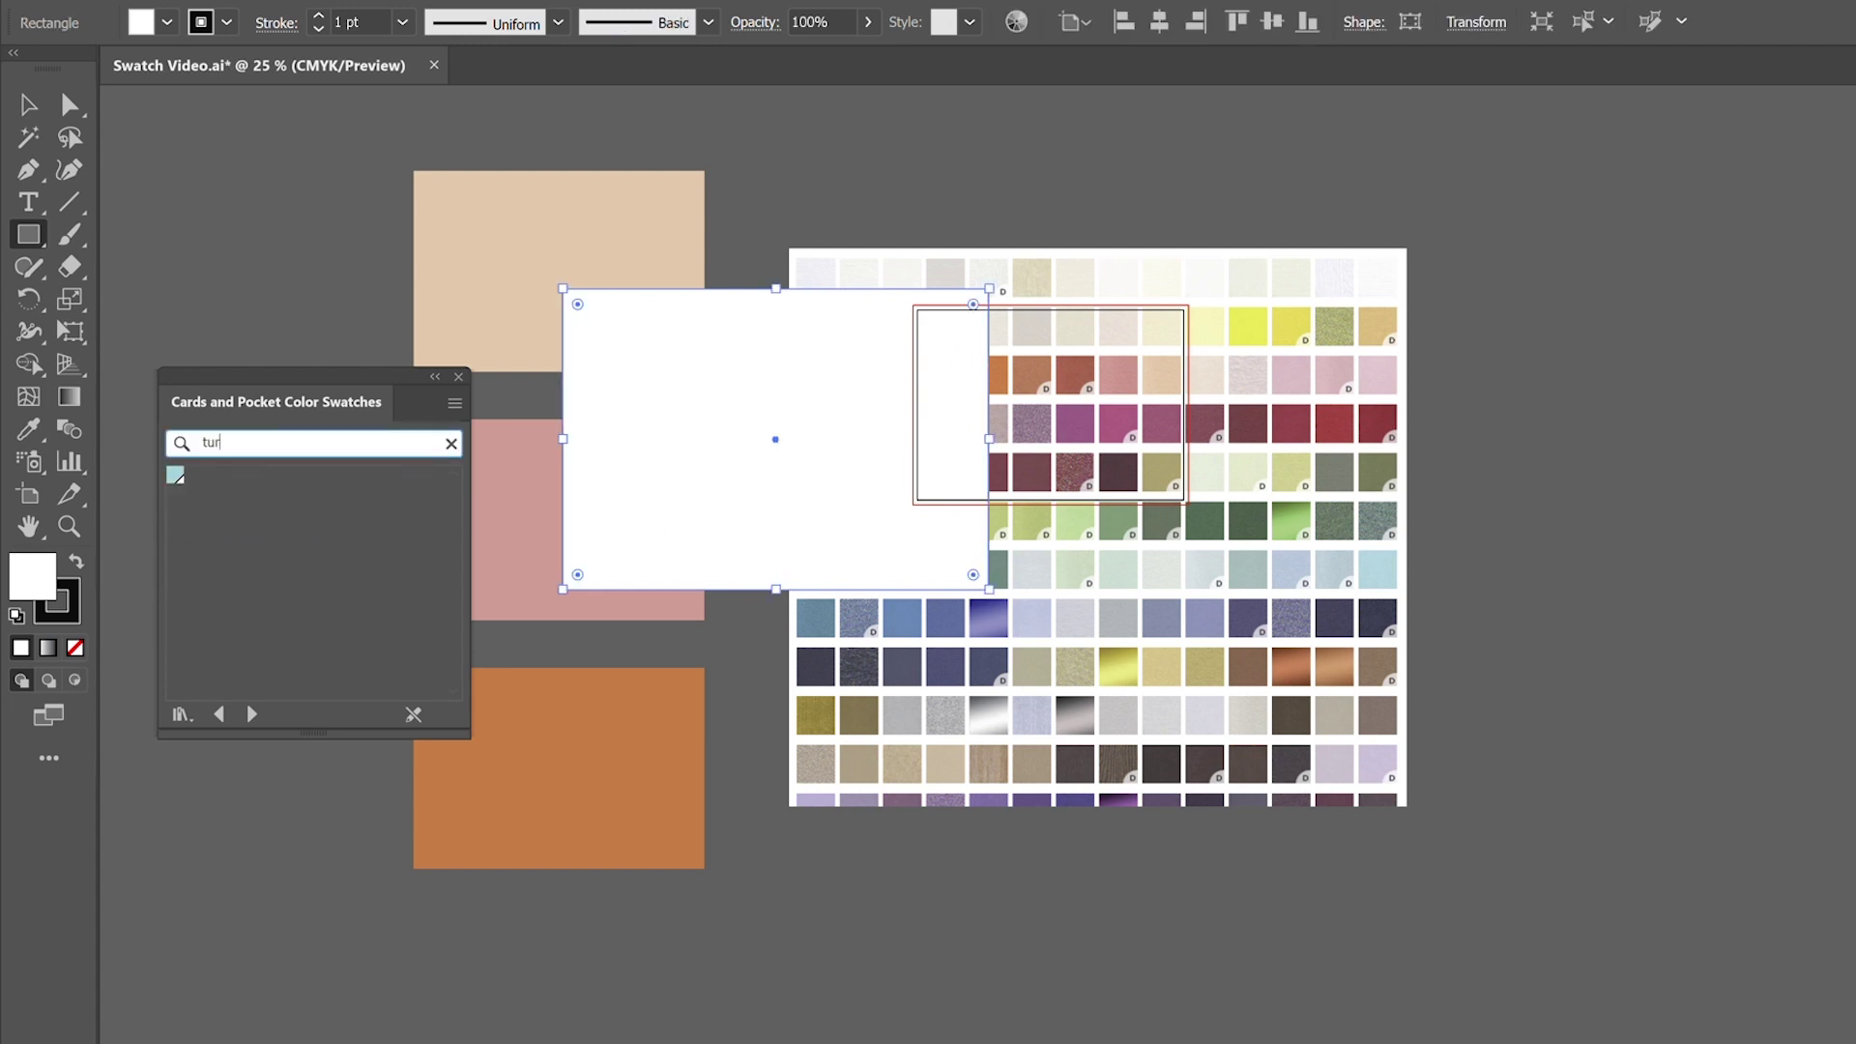
left_click(175, 476)
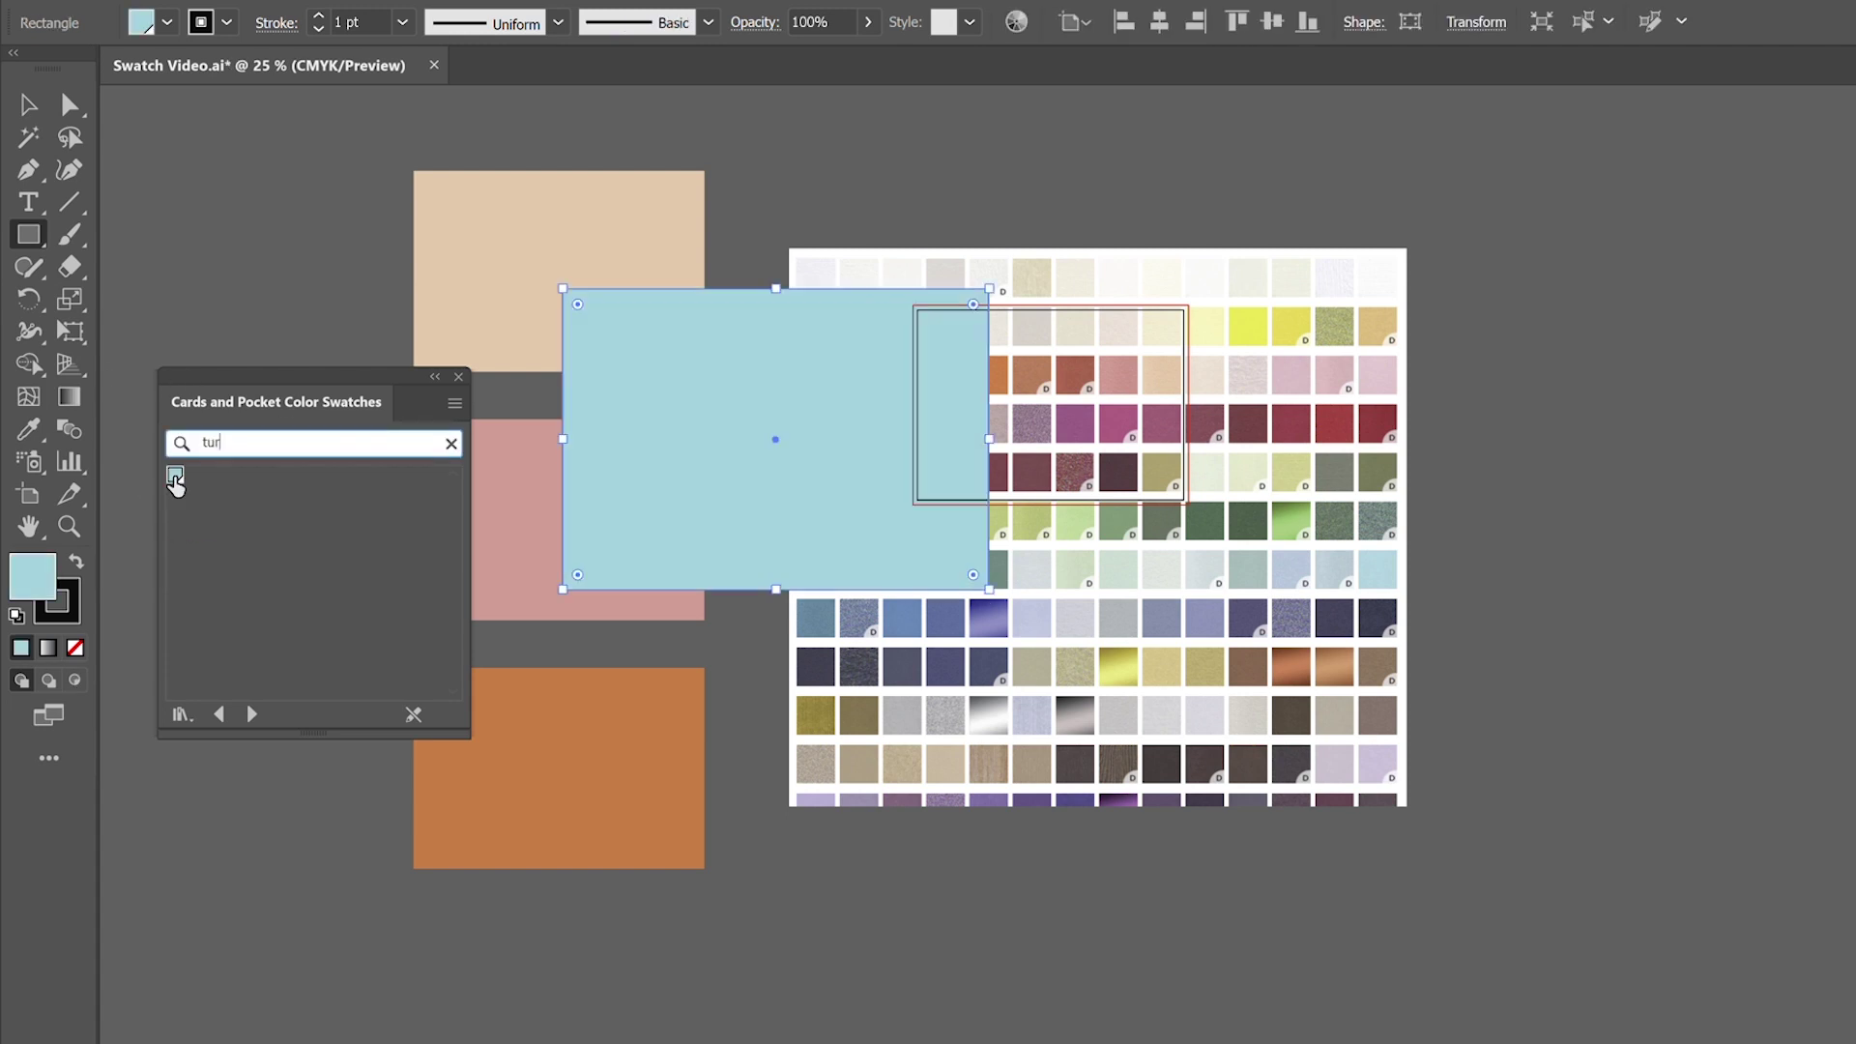
left_click(320, 29)
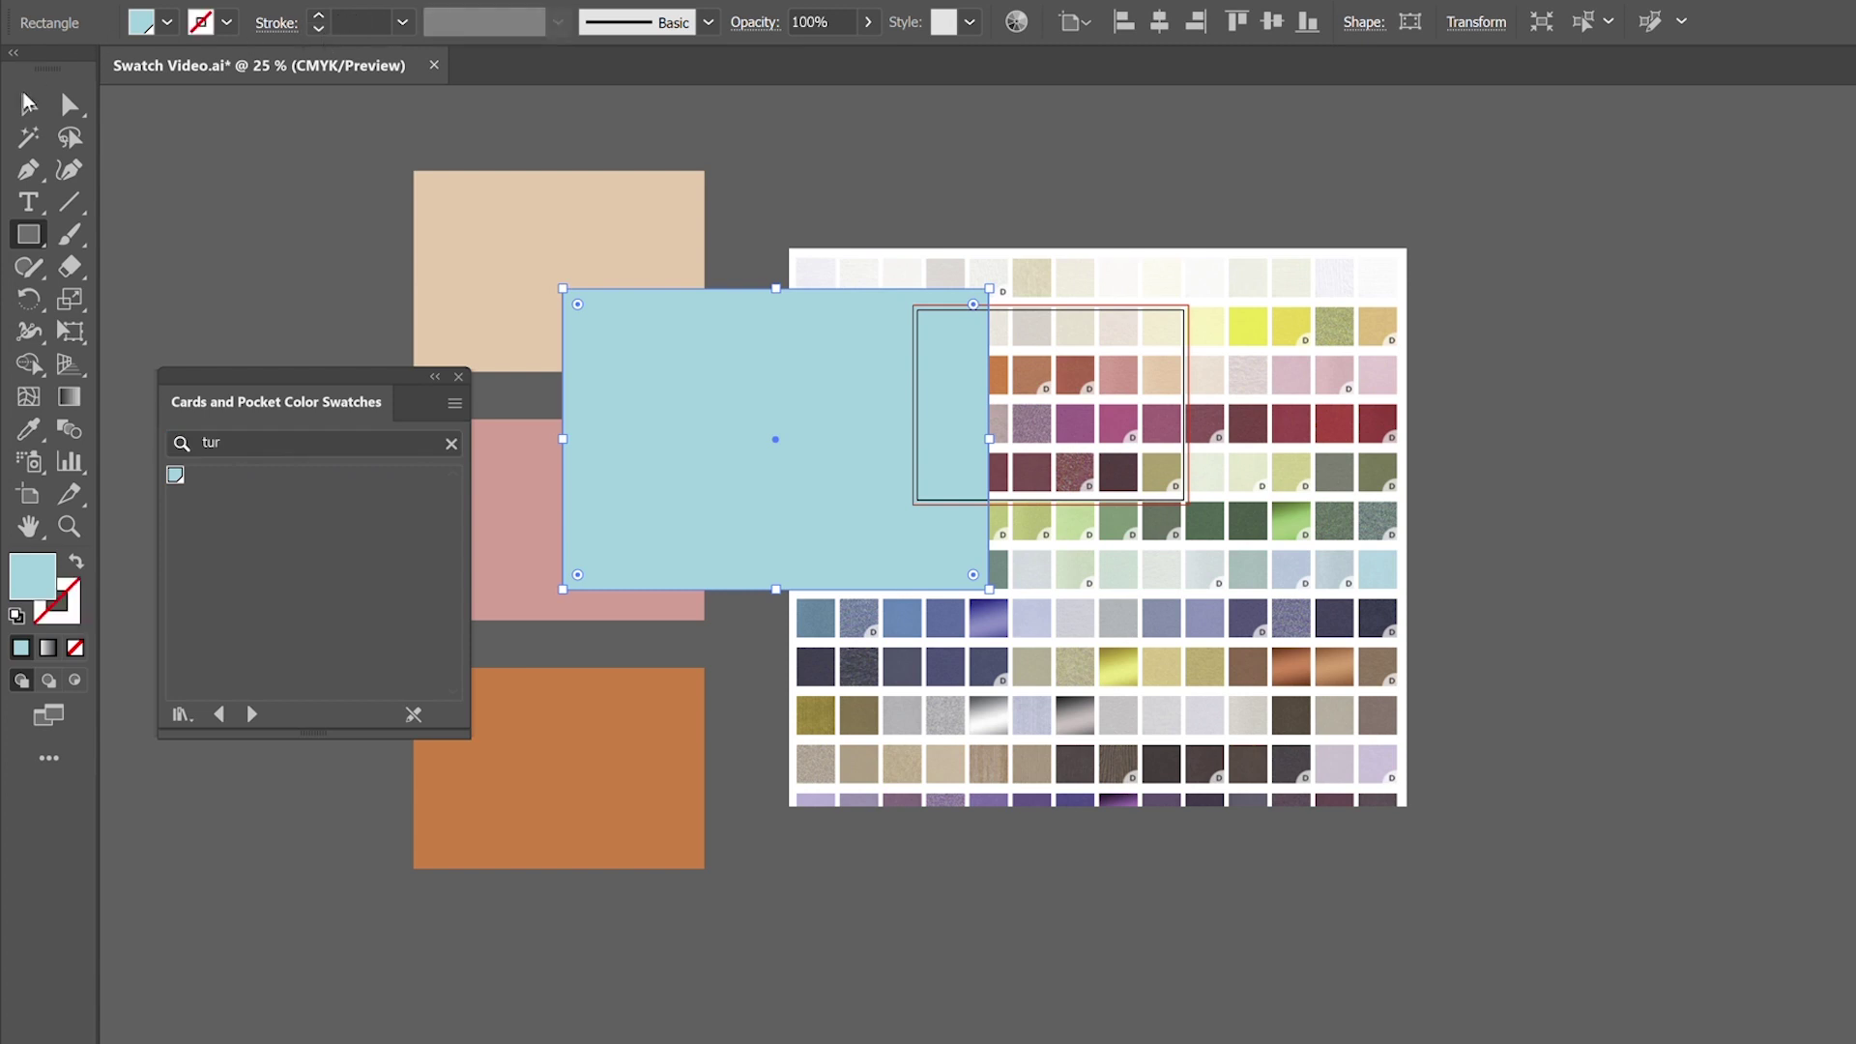
- Try other swatch library searches, '*' and 'v', clearing the field between them
left_click(280, 434)
key("BackSpace")
key("BackSpace")
key("BackSpace")
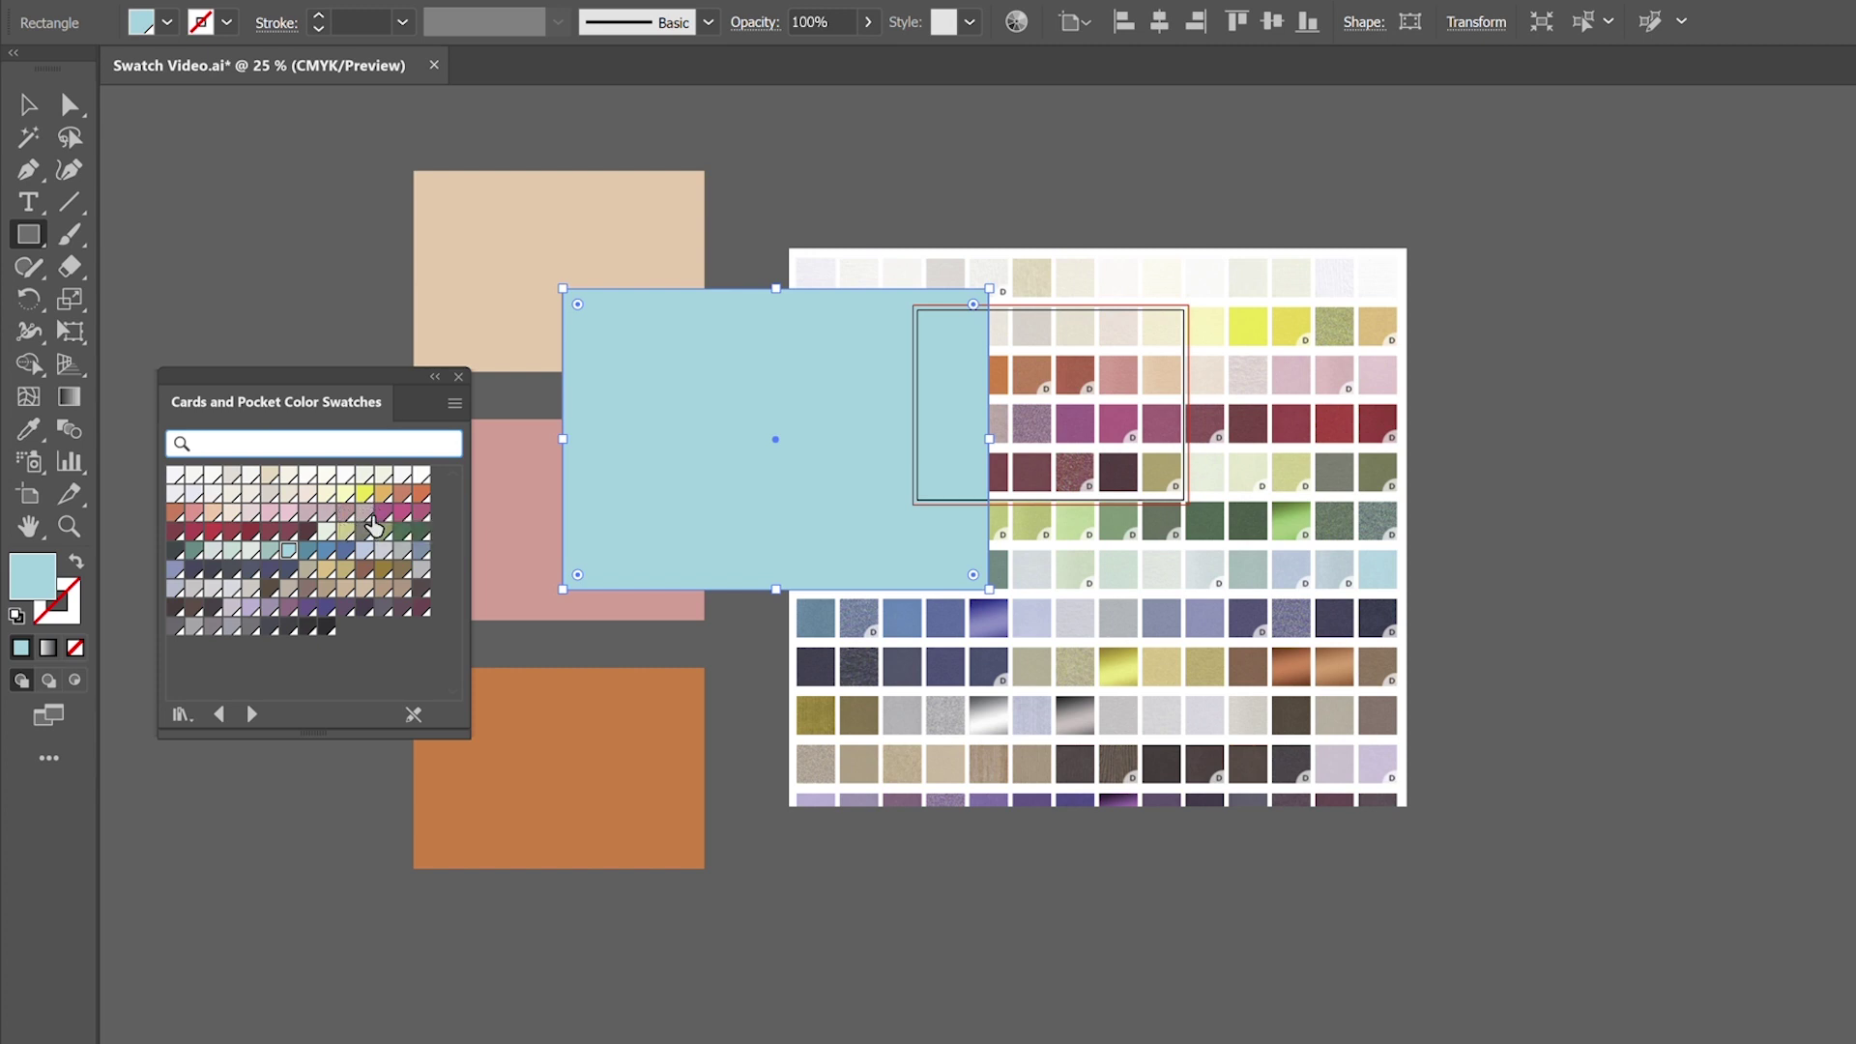
type("*")
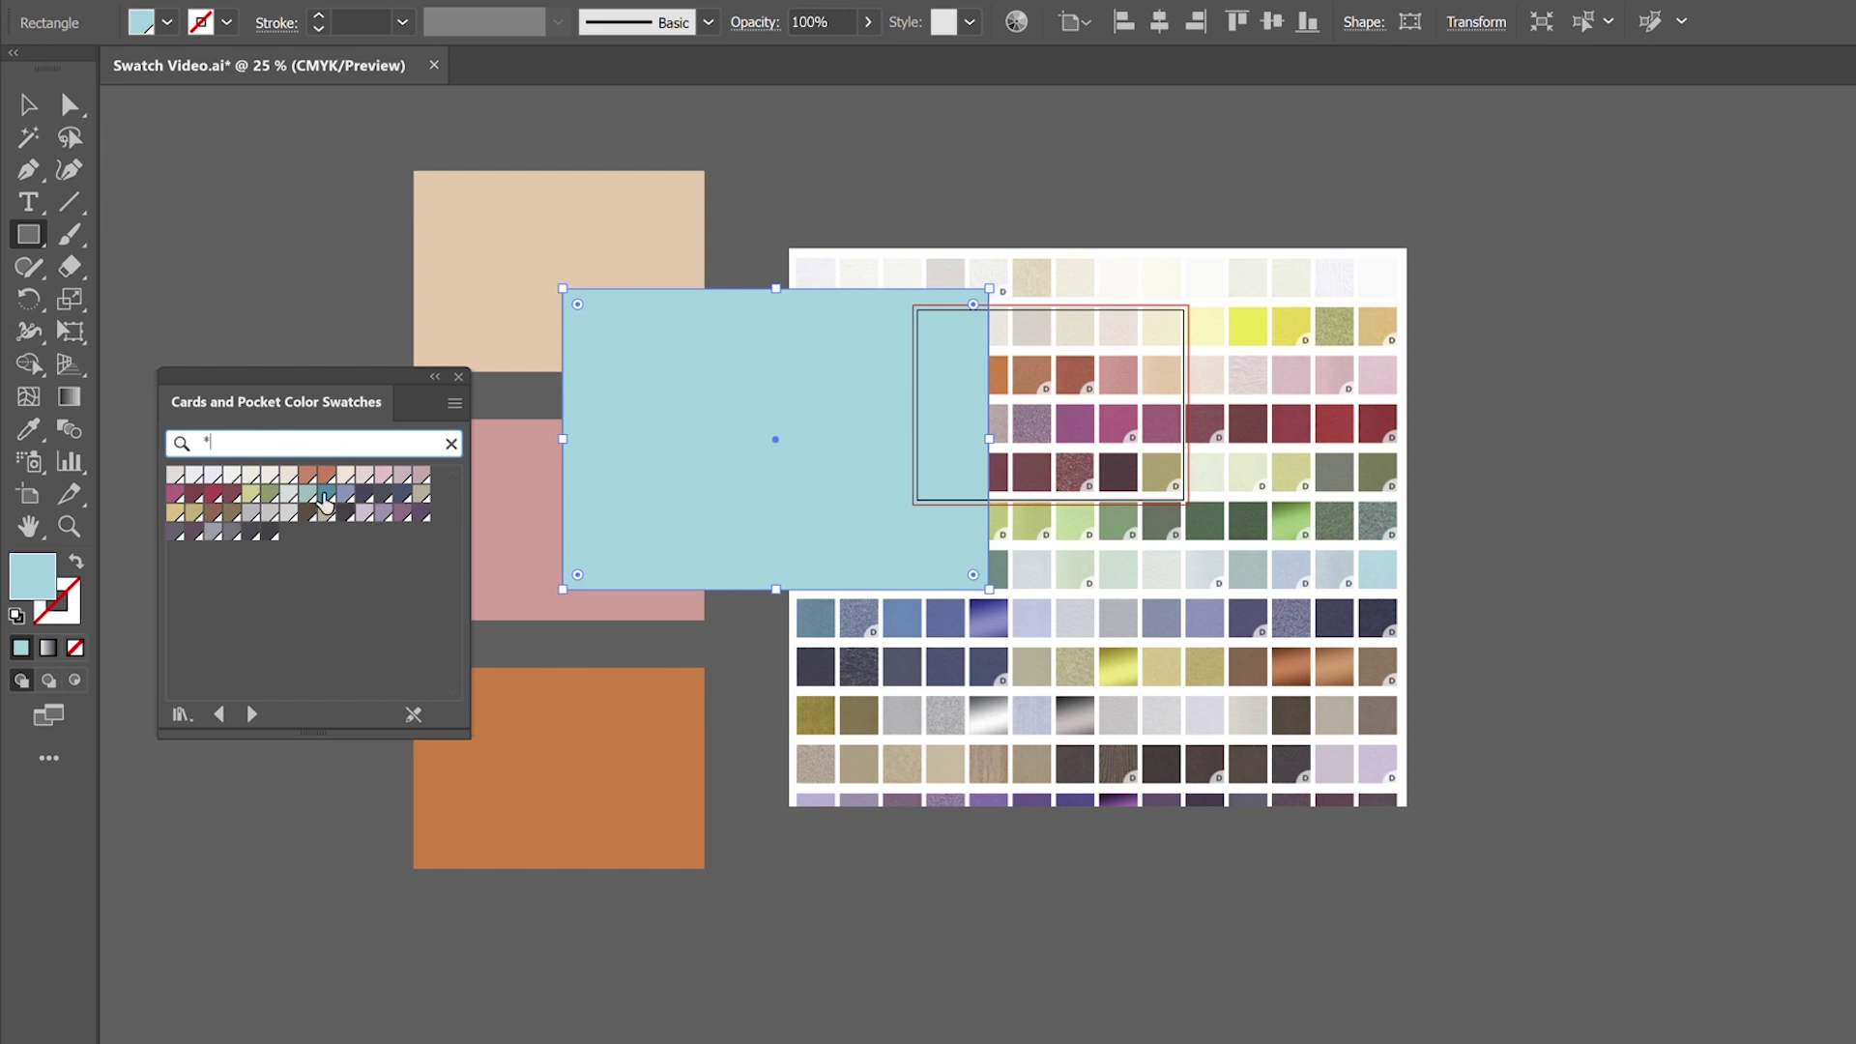
key("BackSpace")
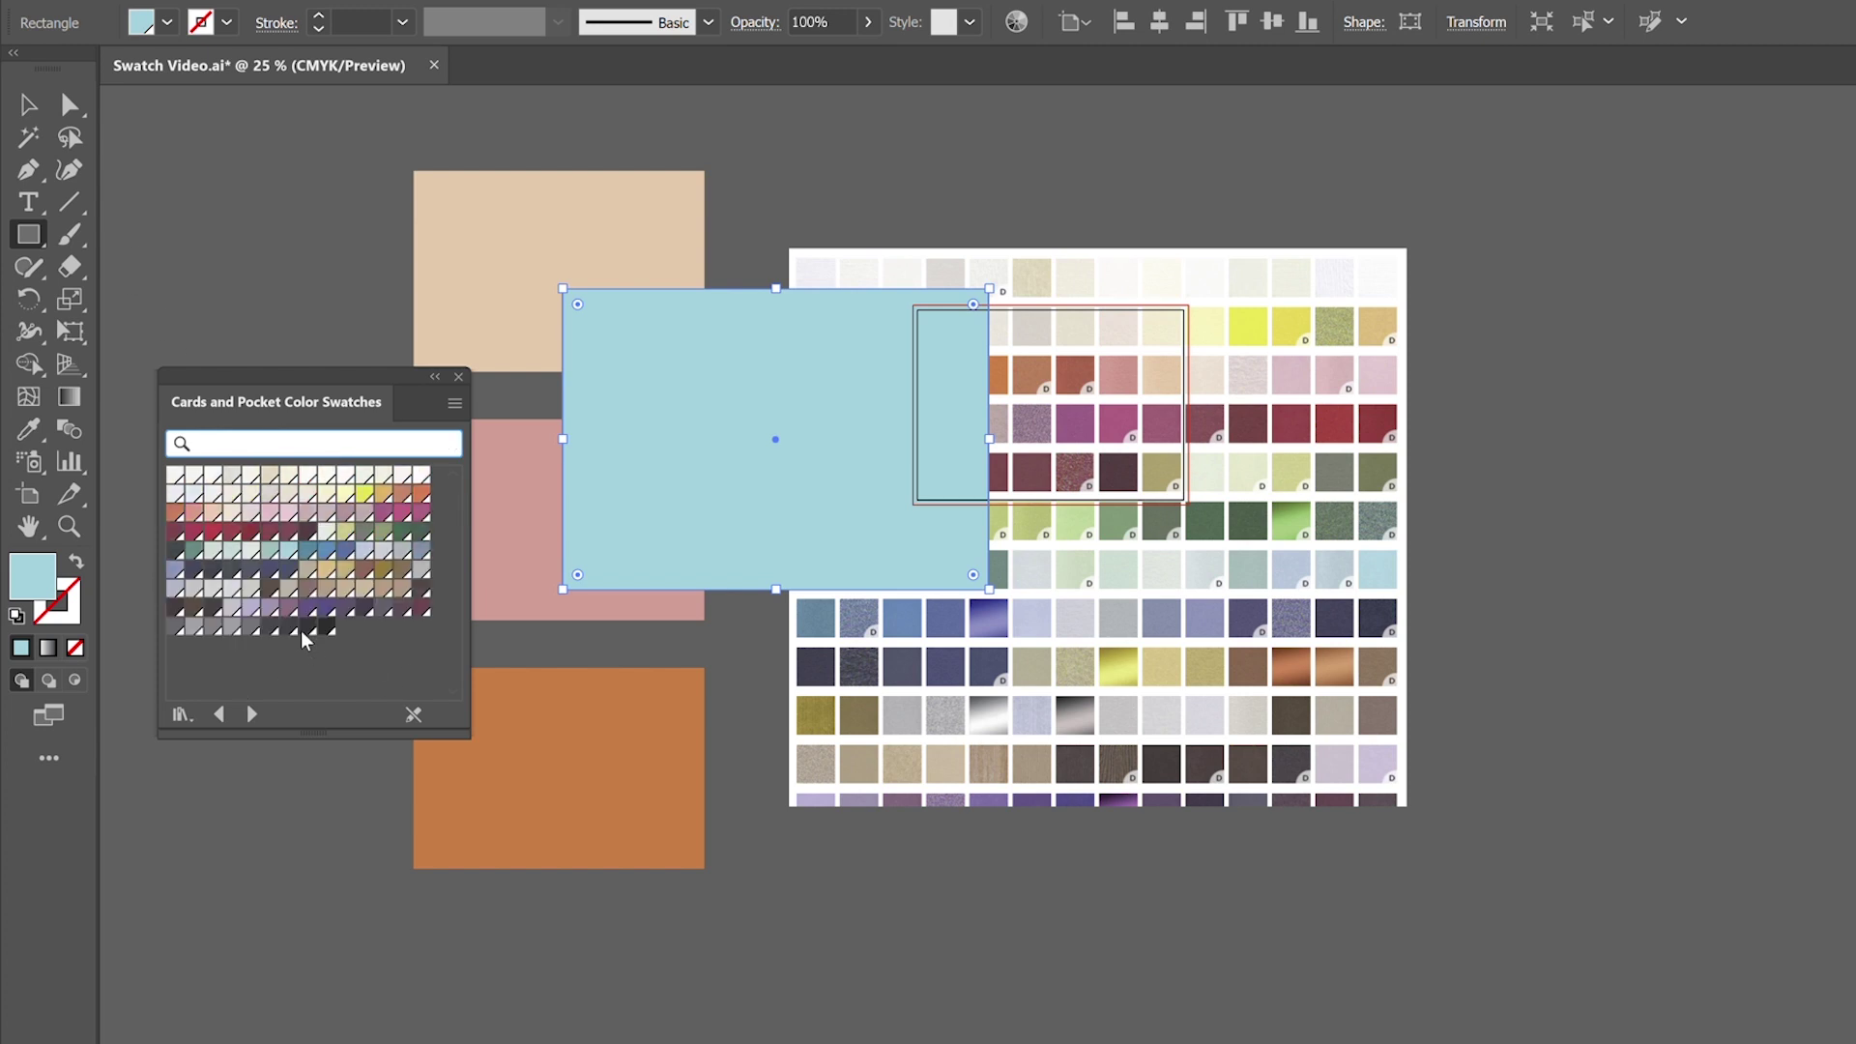
type("v")
- Delete the test rectangle
left_click(876, 480)
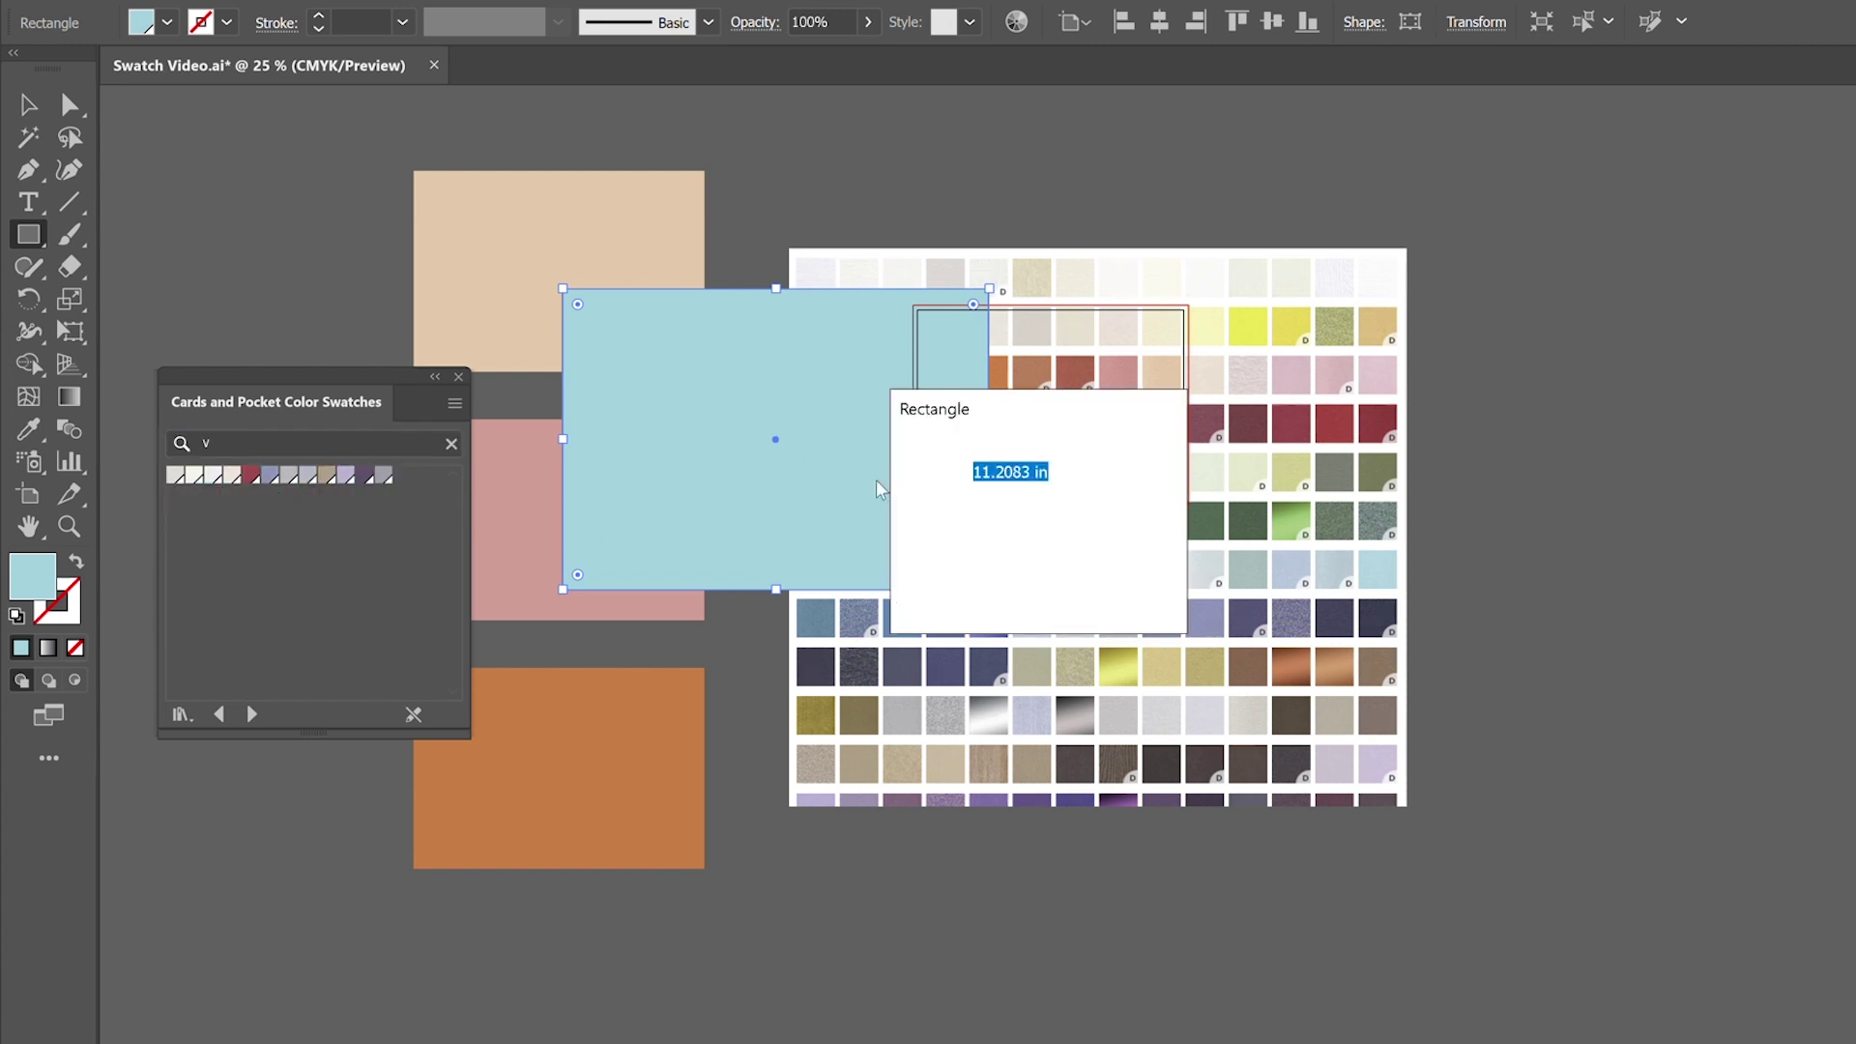
left_click(973, 576)
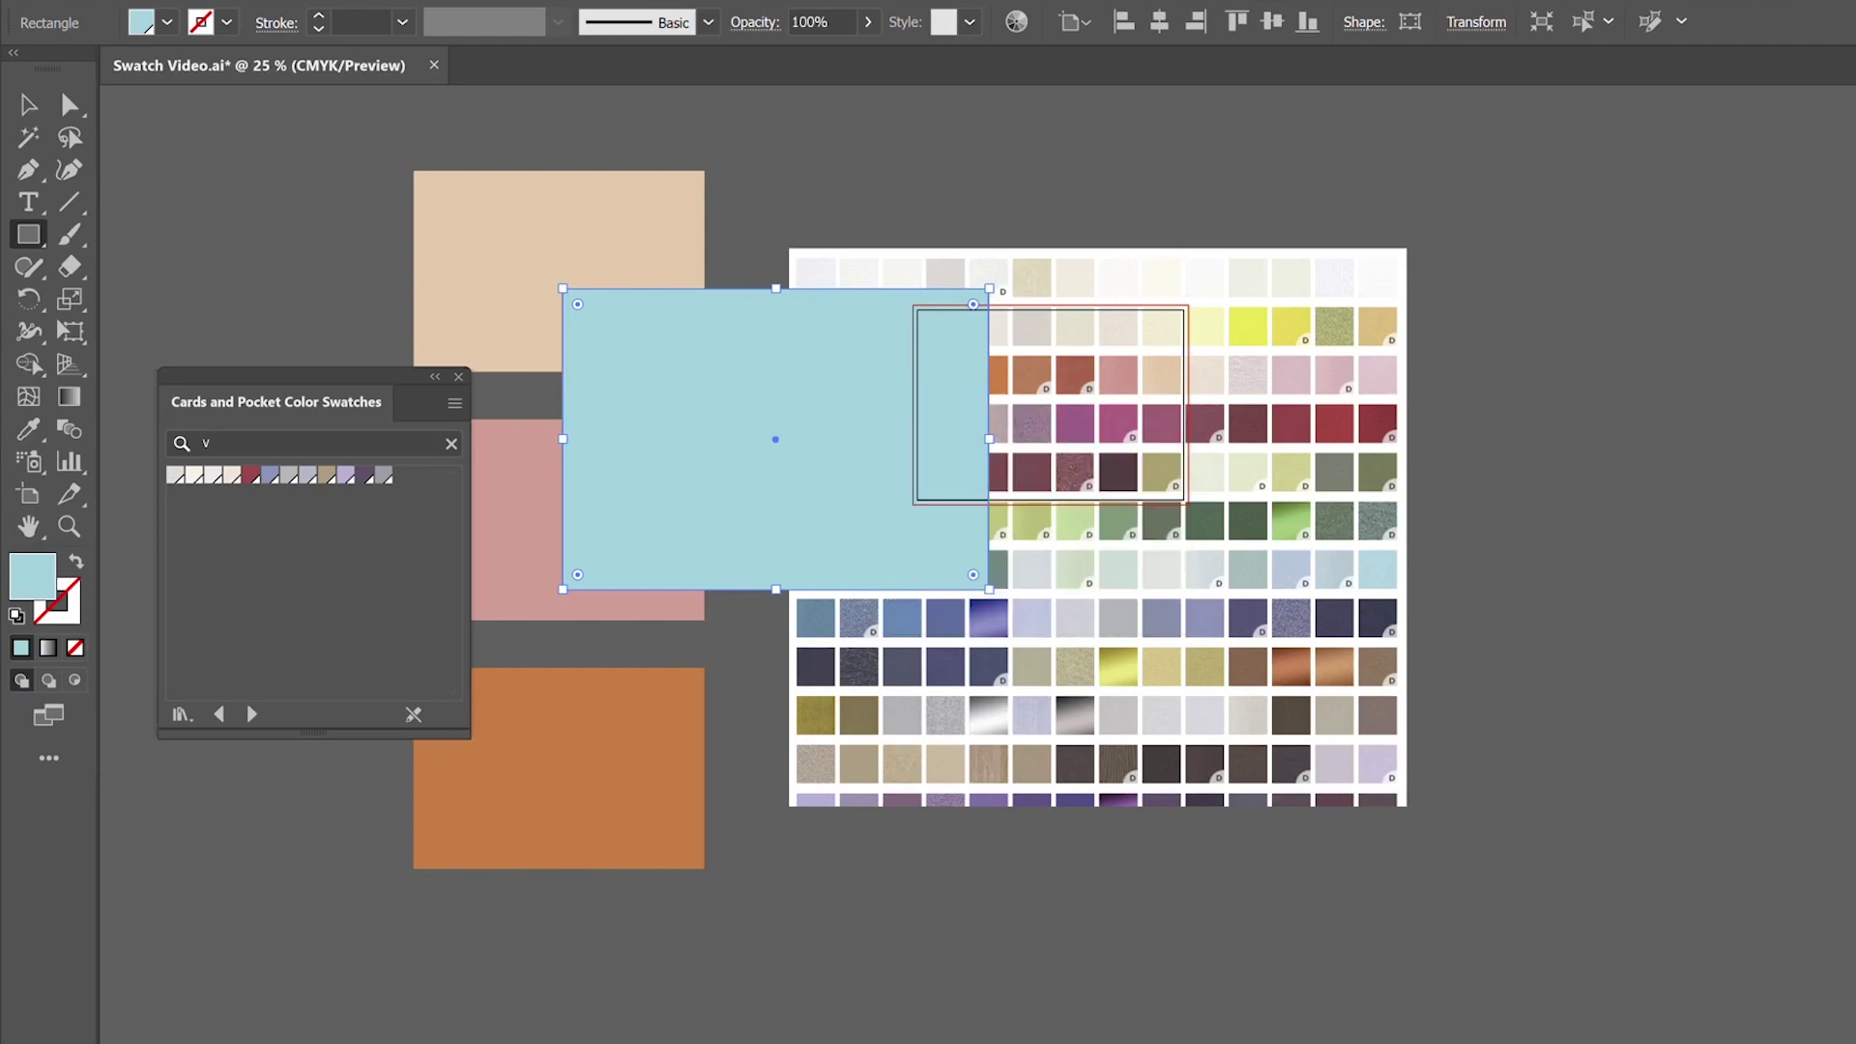
left_click(29, 104)
key("Delete")
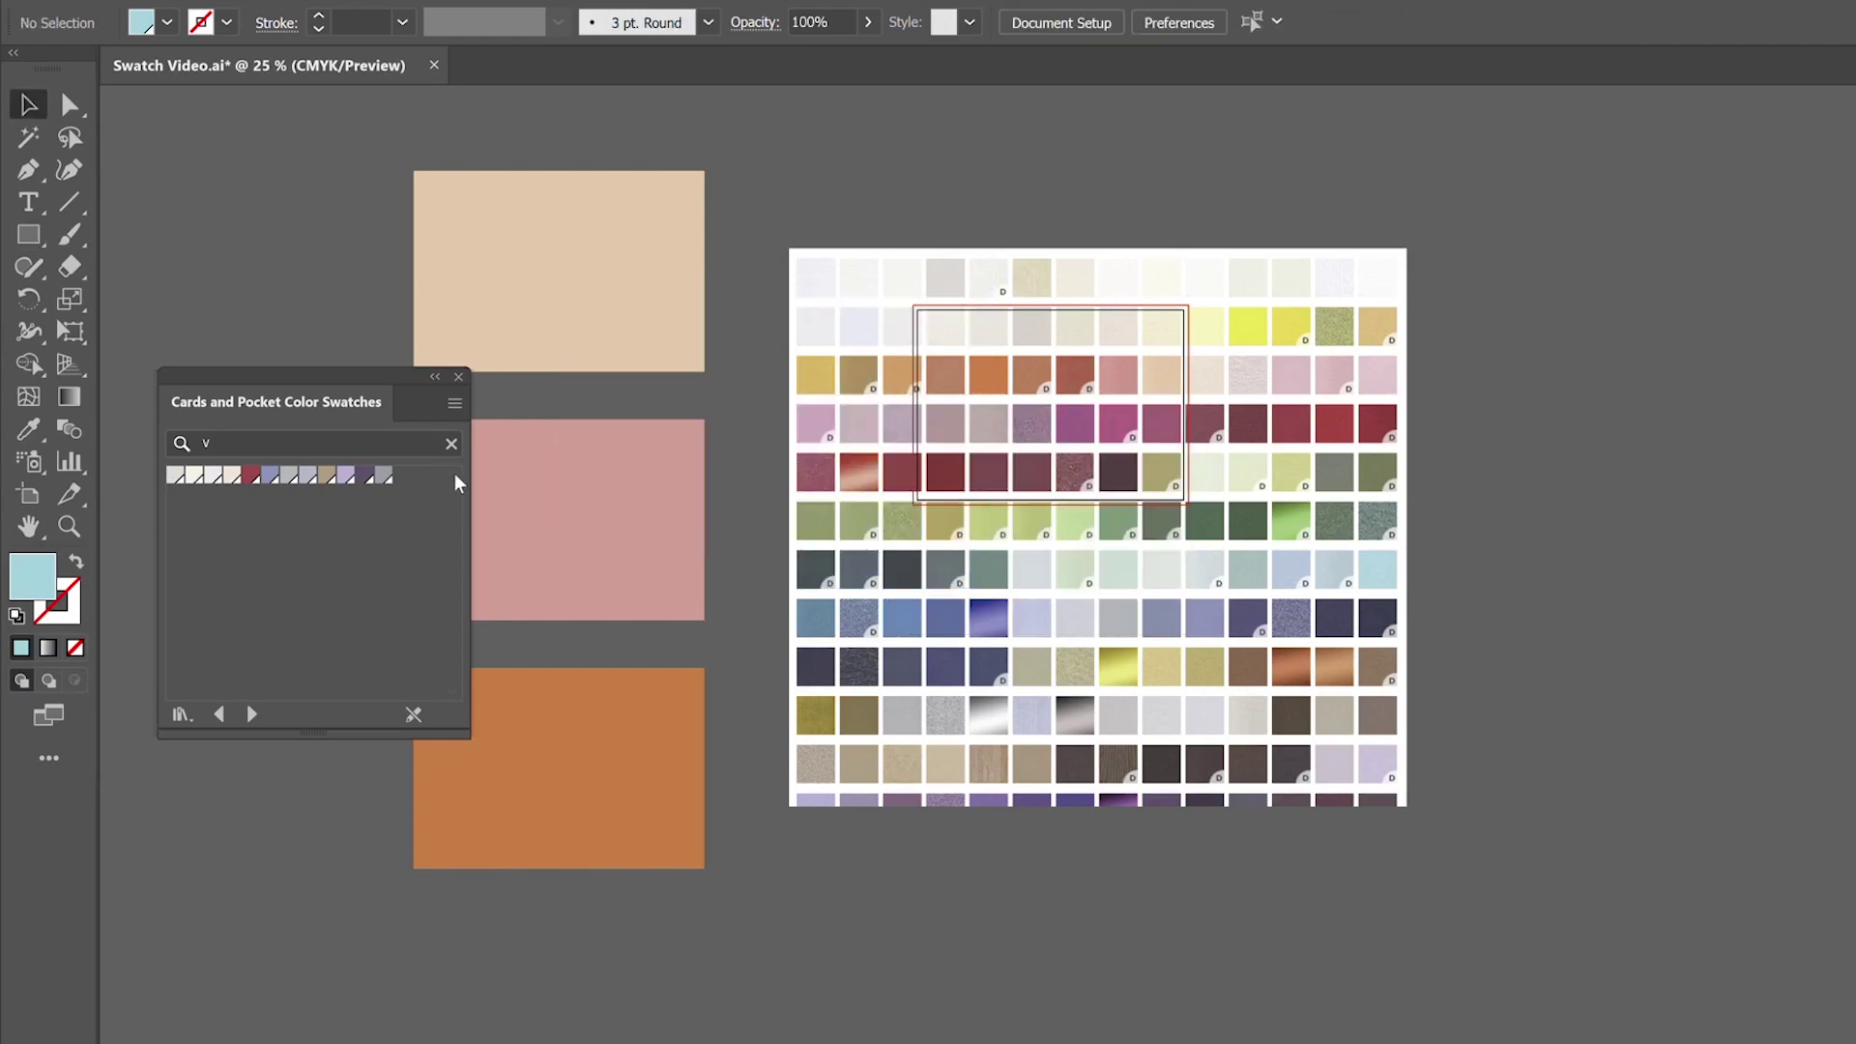
- Clear the swatch filter, scroll through the online Cards & Pockets color chart, then return to Illustrator
left_click(451, 444)
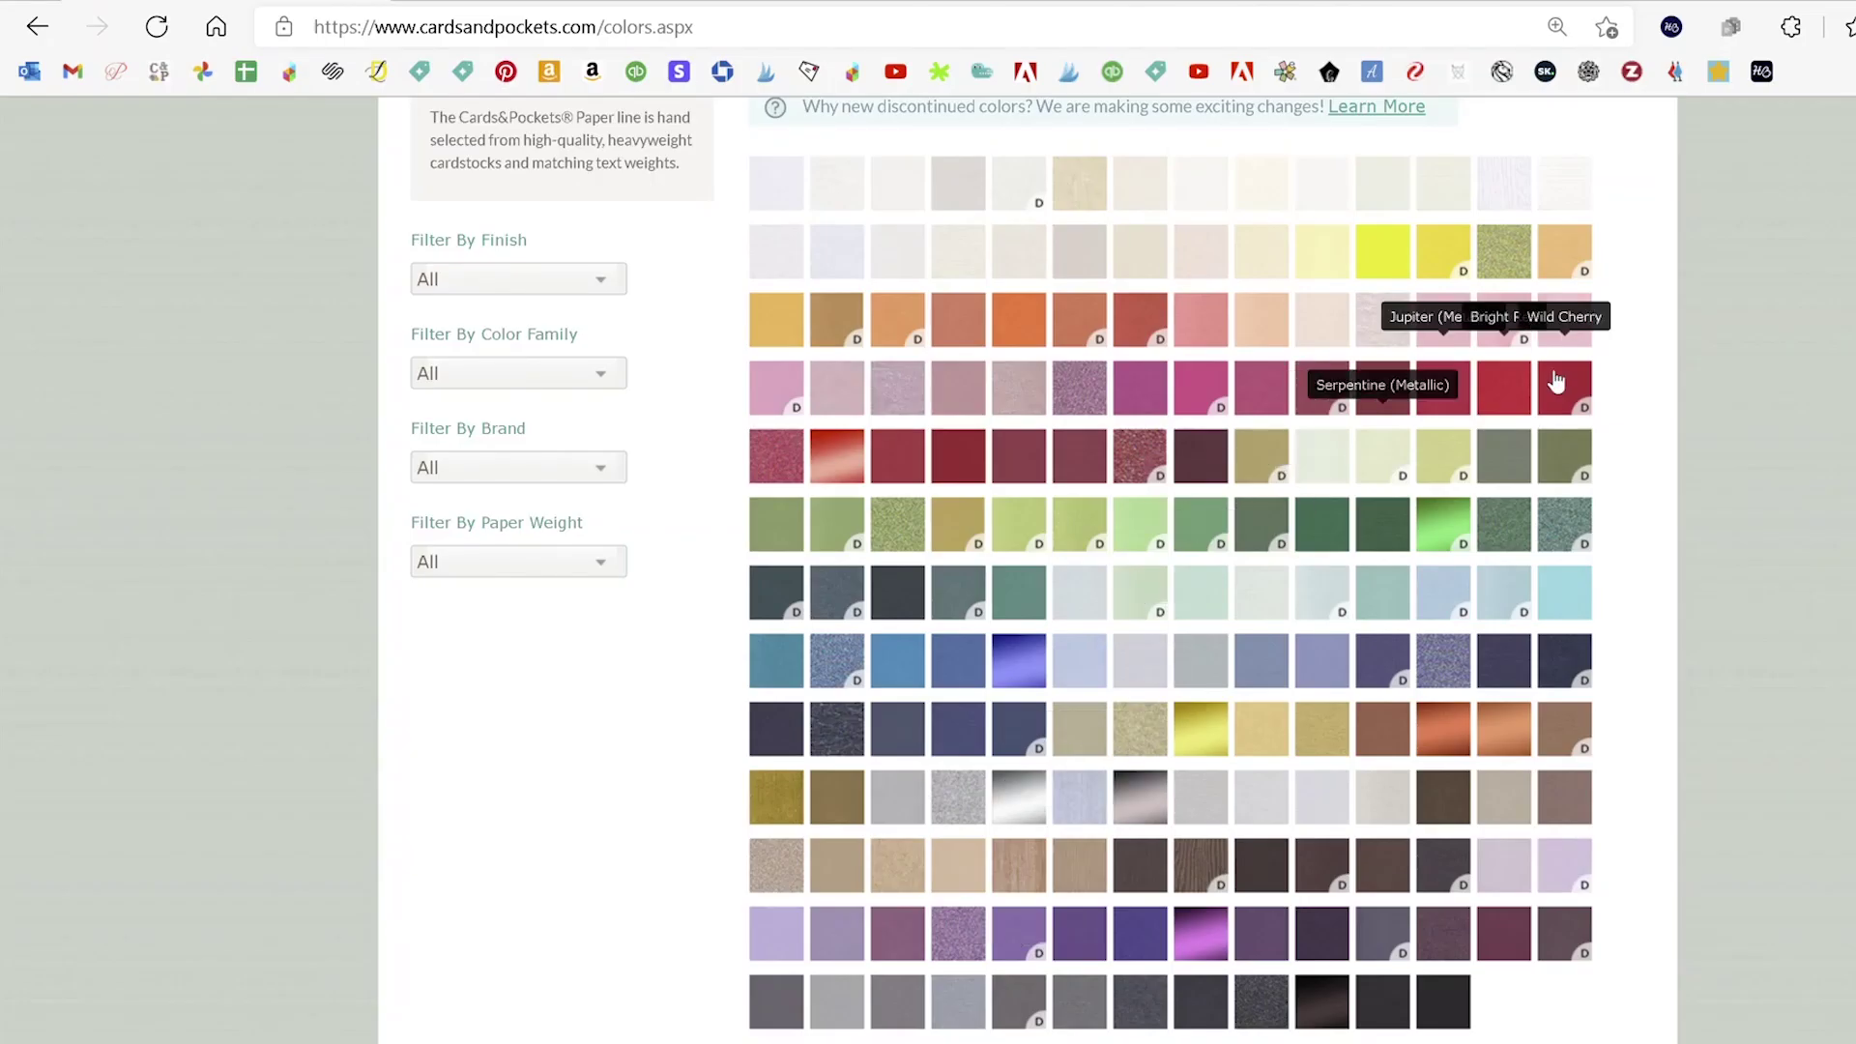
scroll(1547, 387, "up", 5)
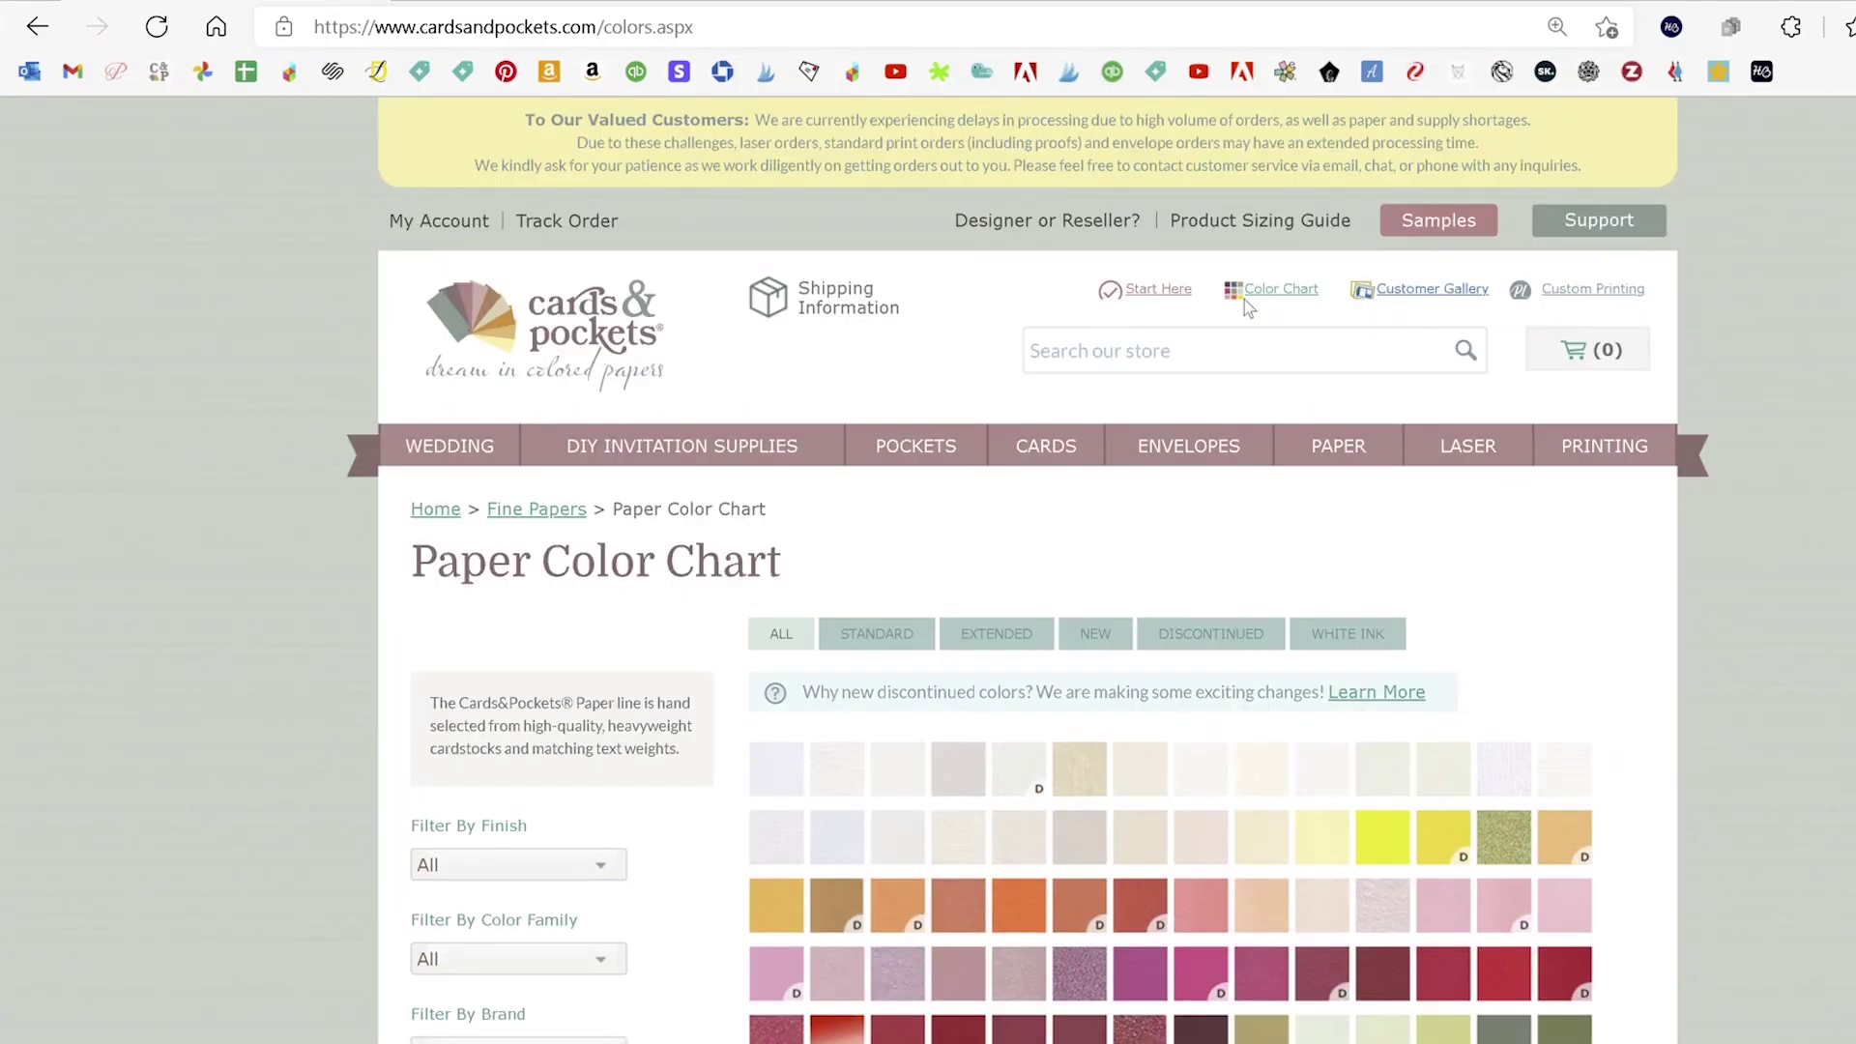
scroll(1306, 387, "down", 4)
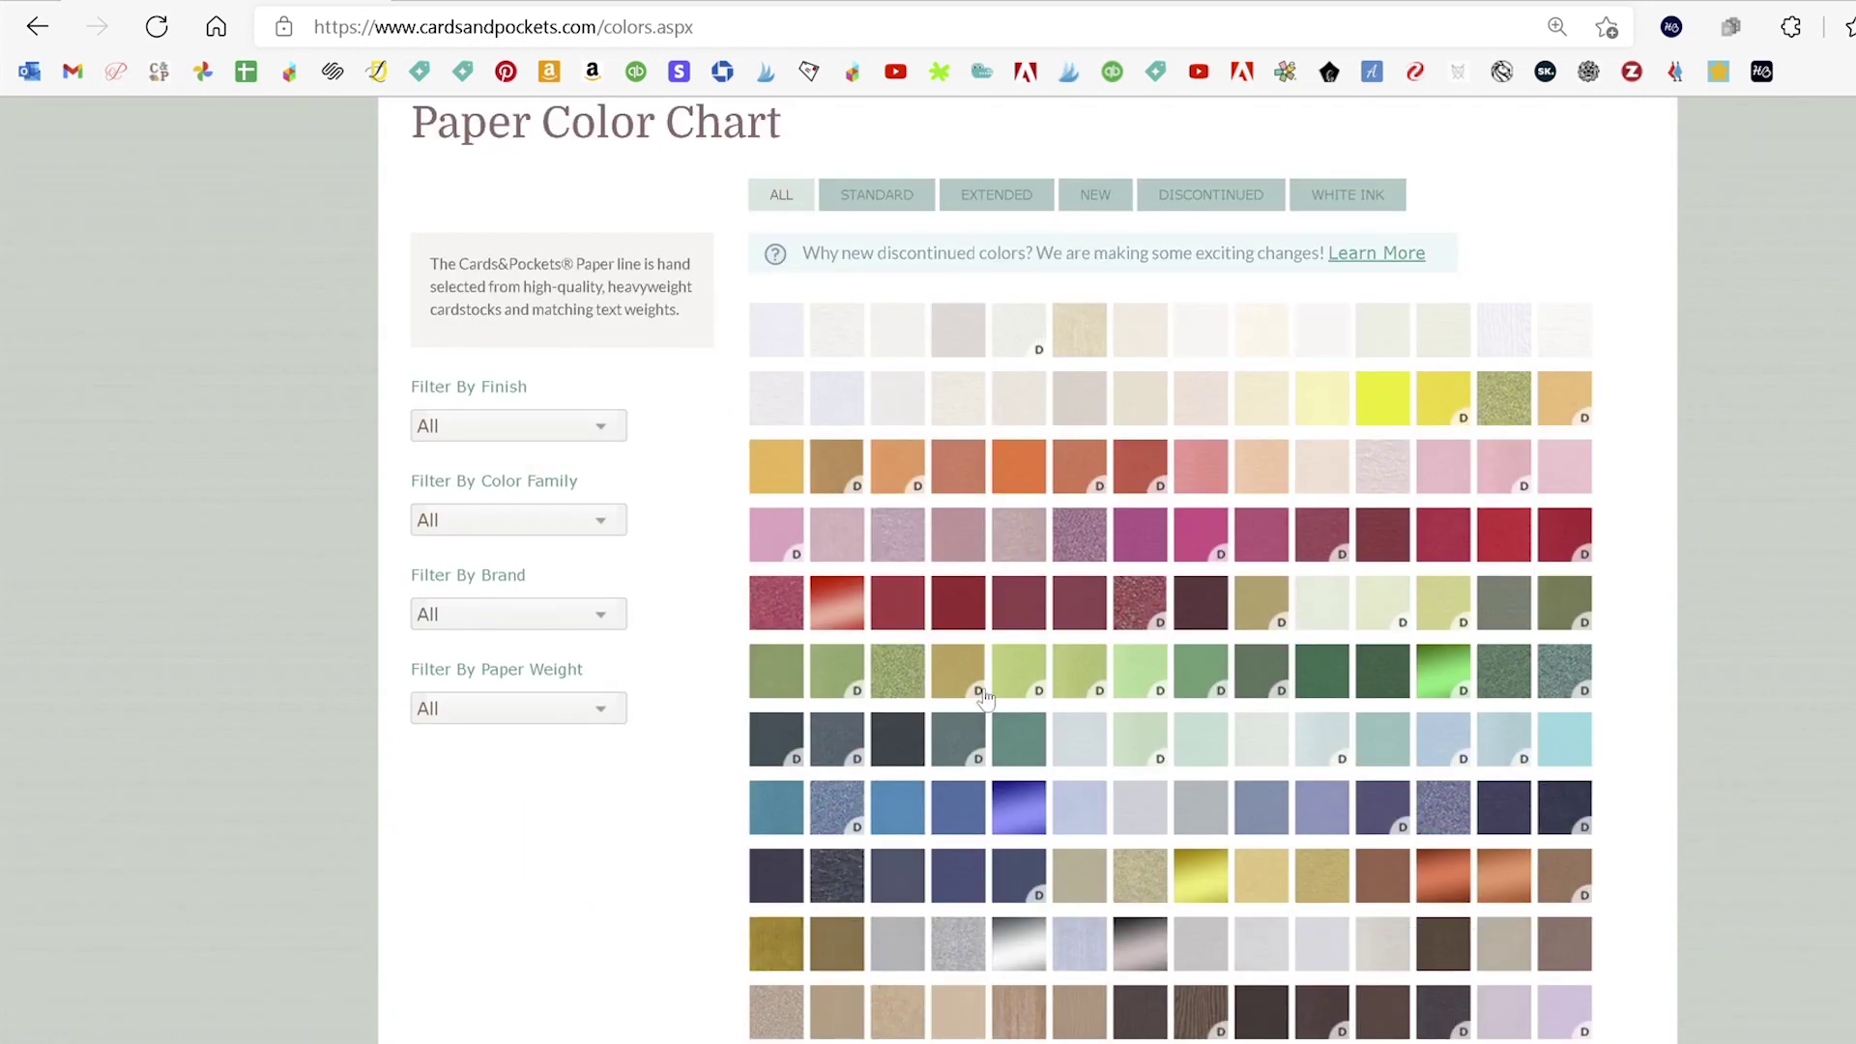
scroll(1451, 735, "down", 7)
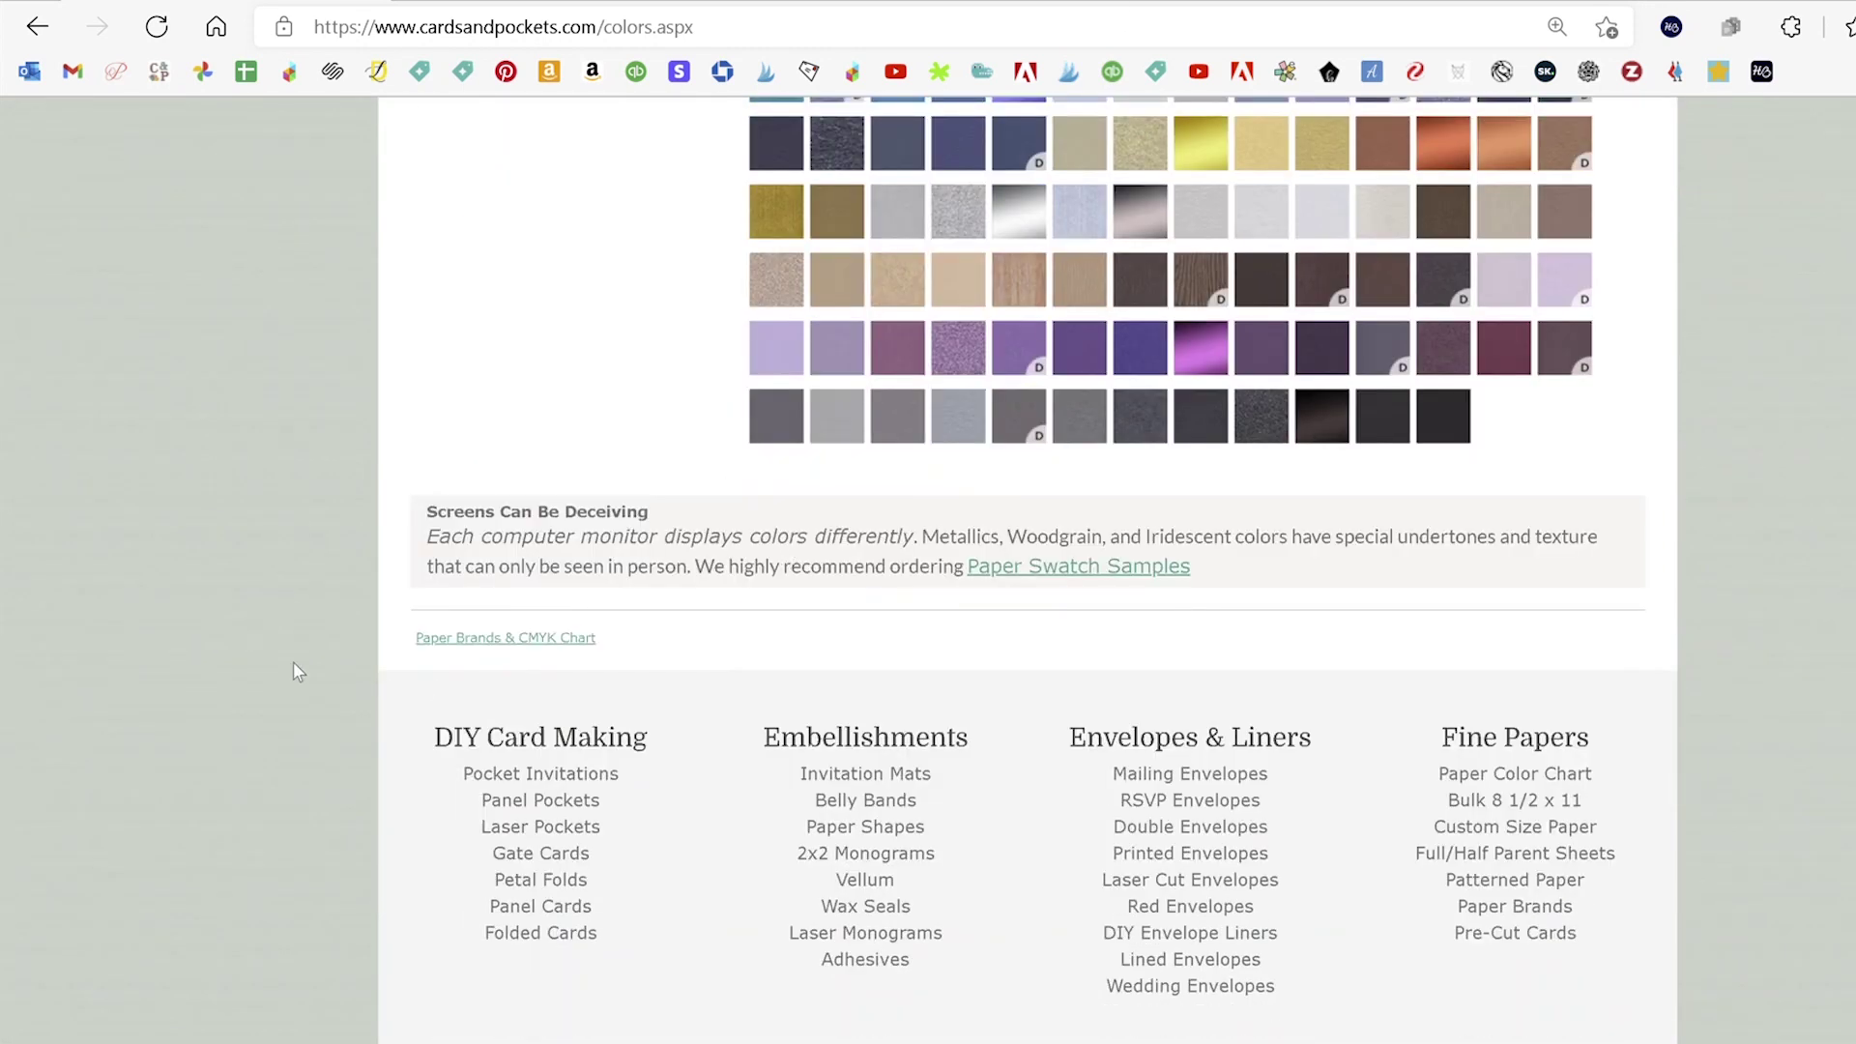
scroll(1649, 711, "up", 6)
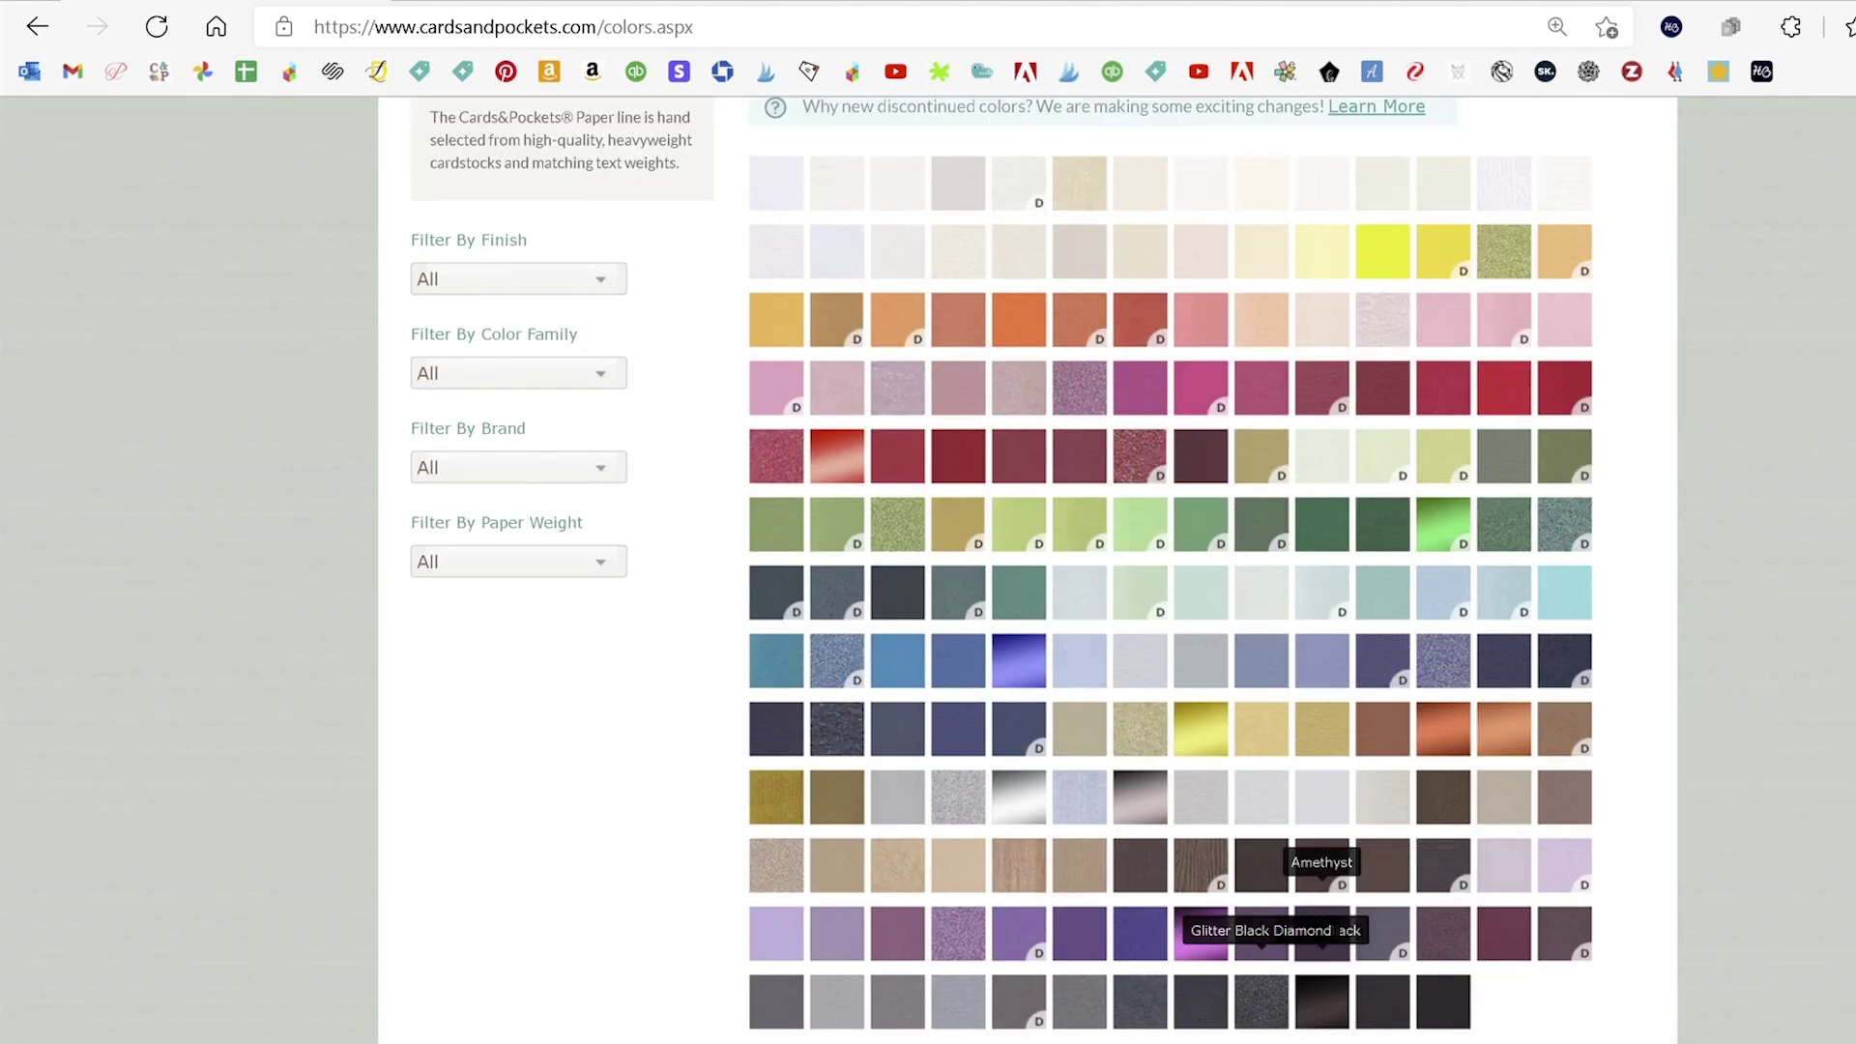
left_click(1112, 986)
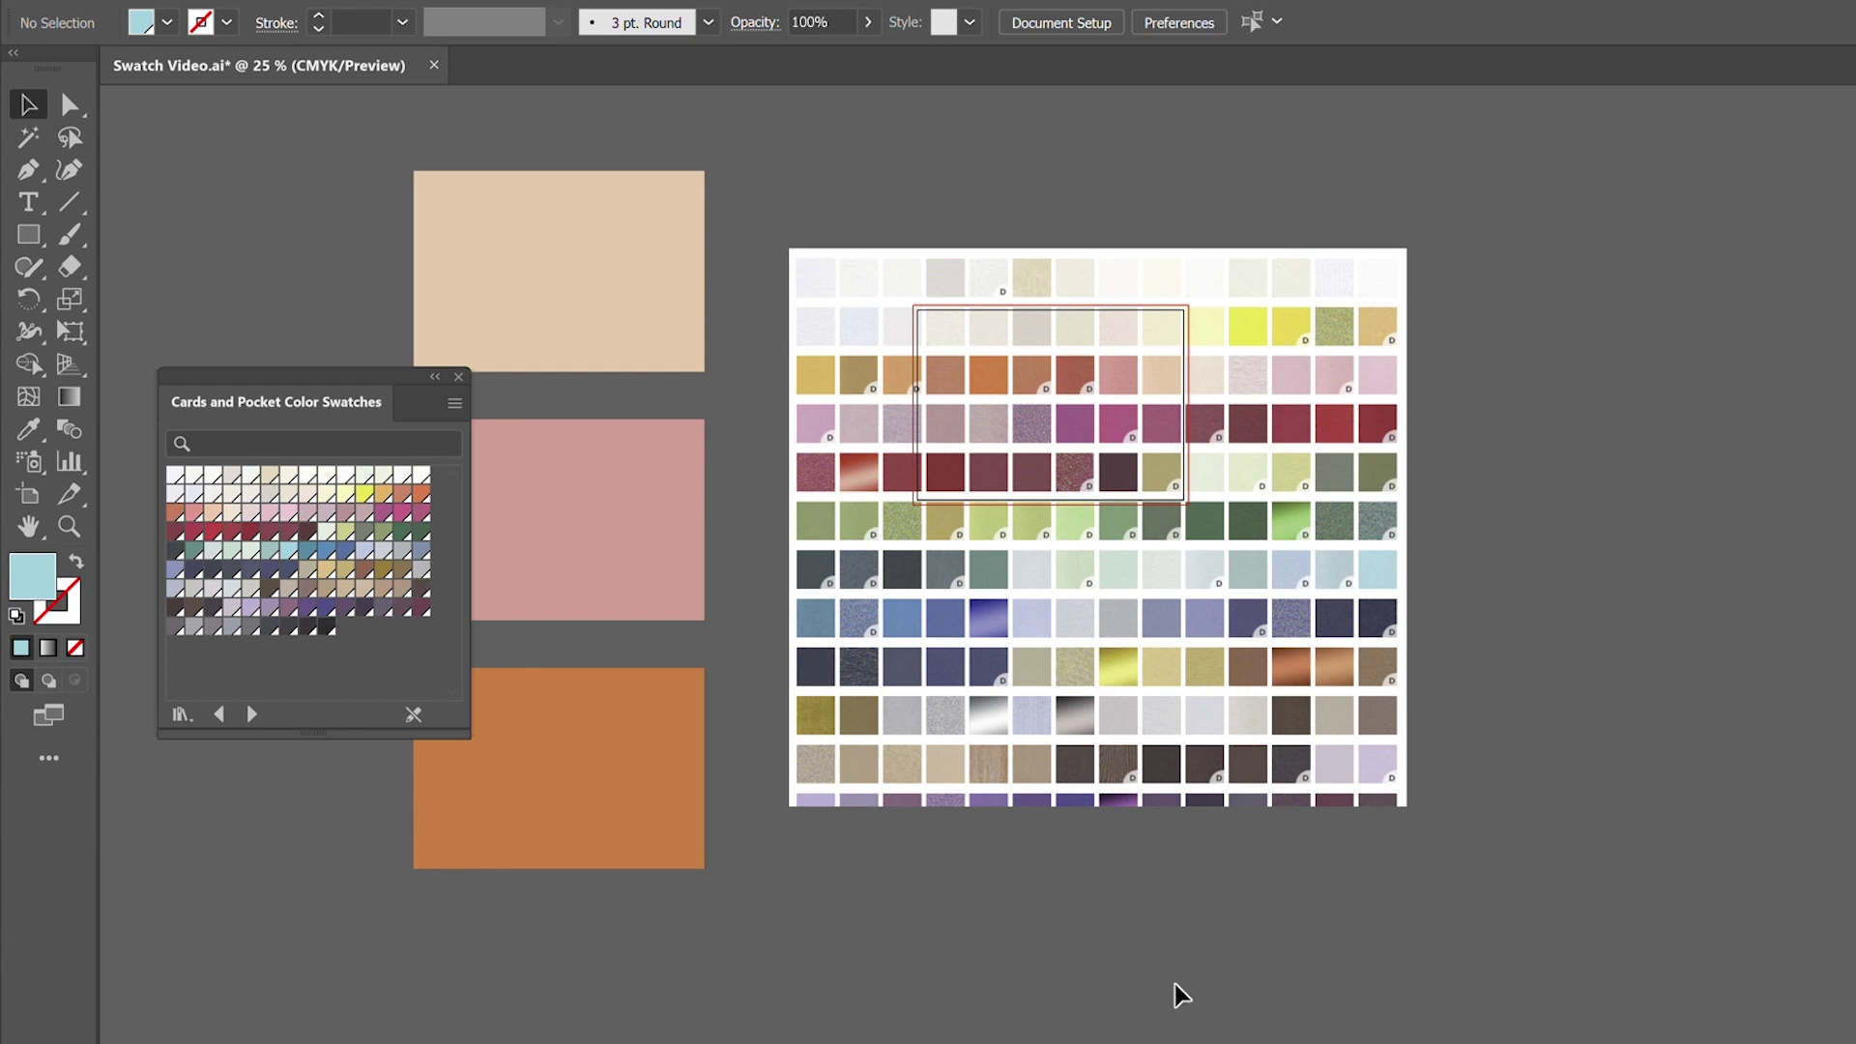
- Move the colour chart image up and delete an unwanted swatch from the document swatches
left_click_drag(1028, 613, 1036, 505)
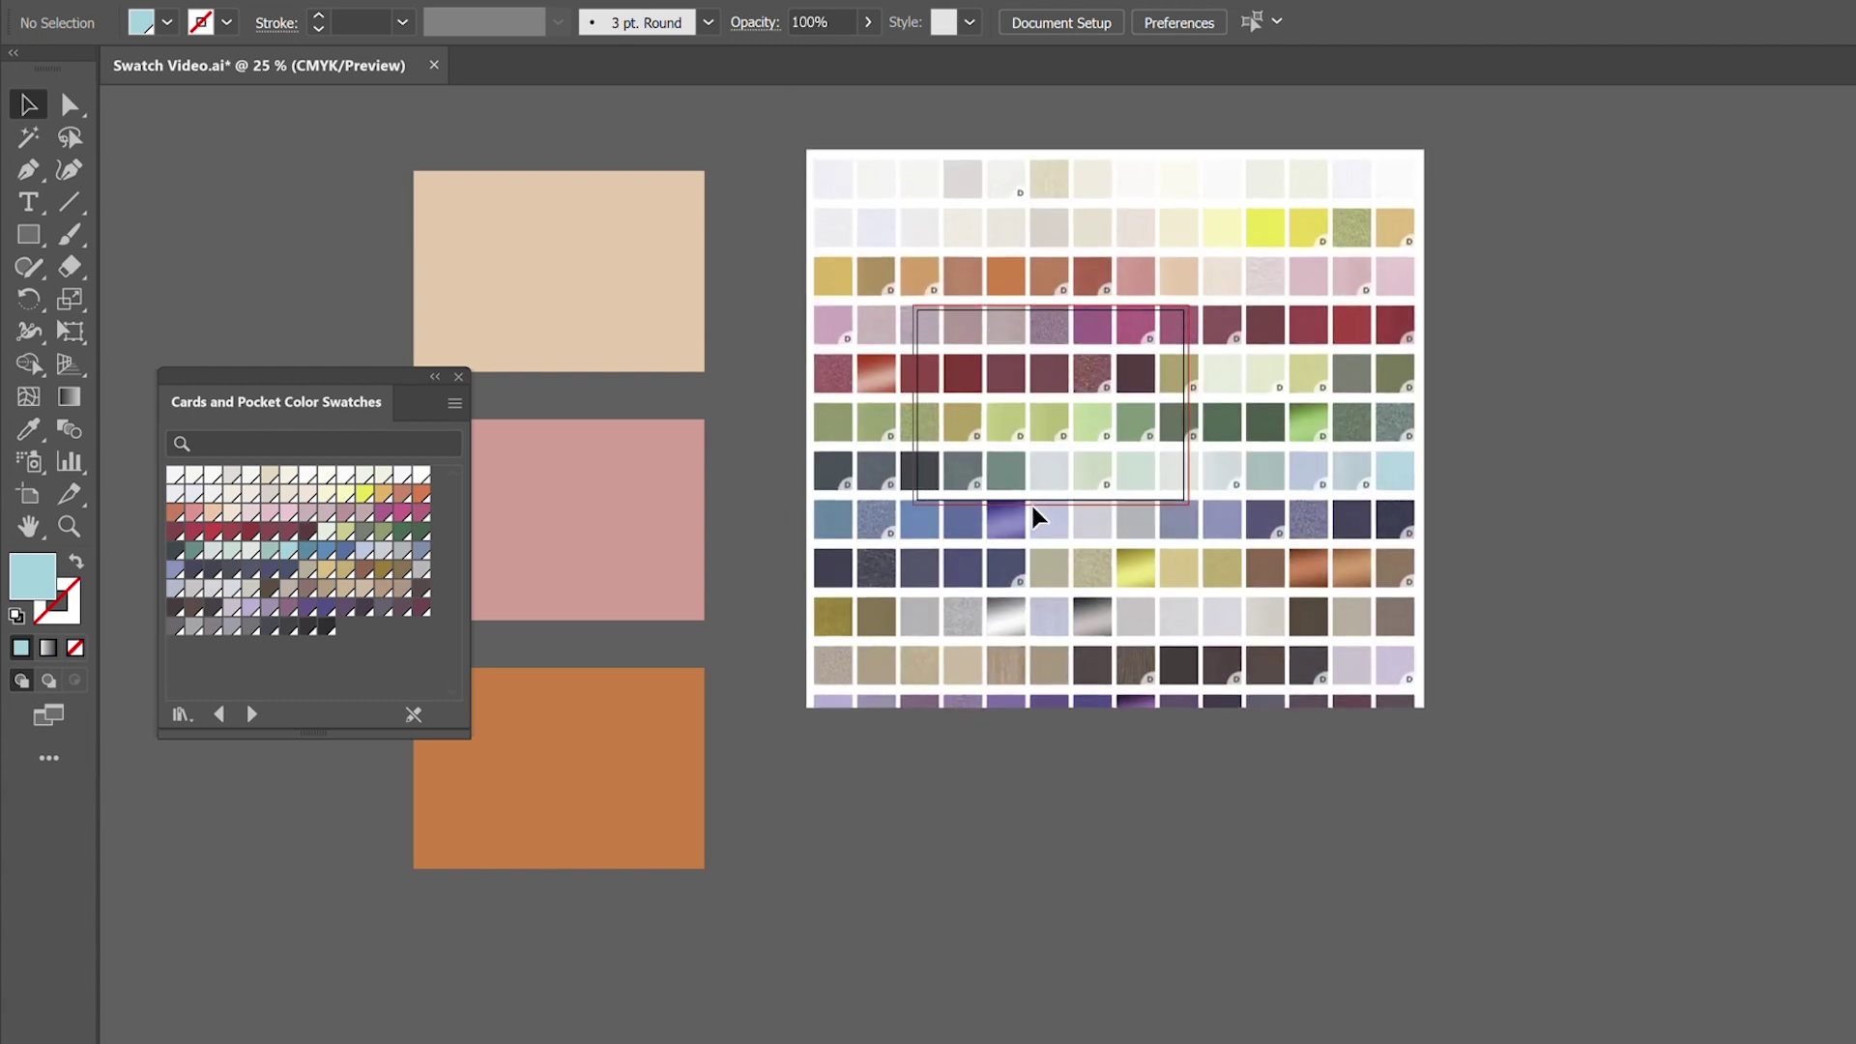
left_click(781, 257)
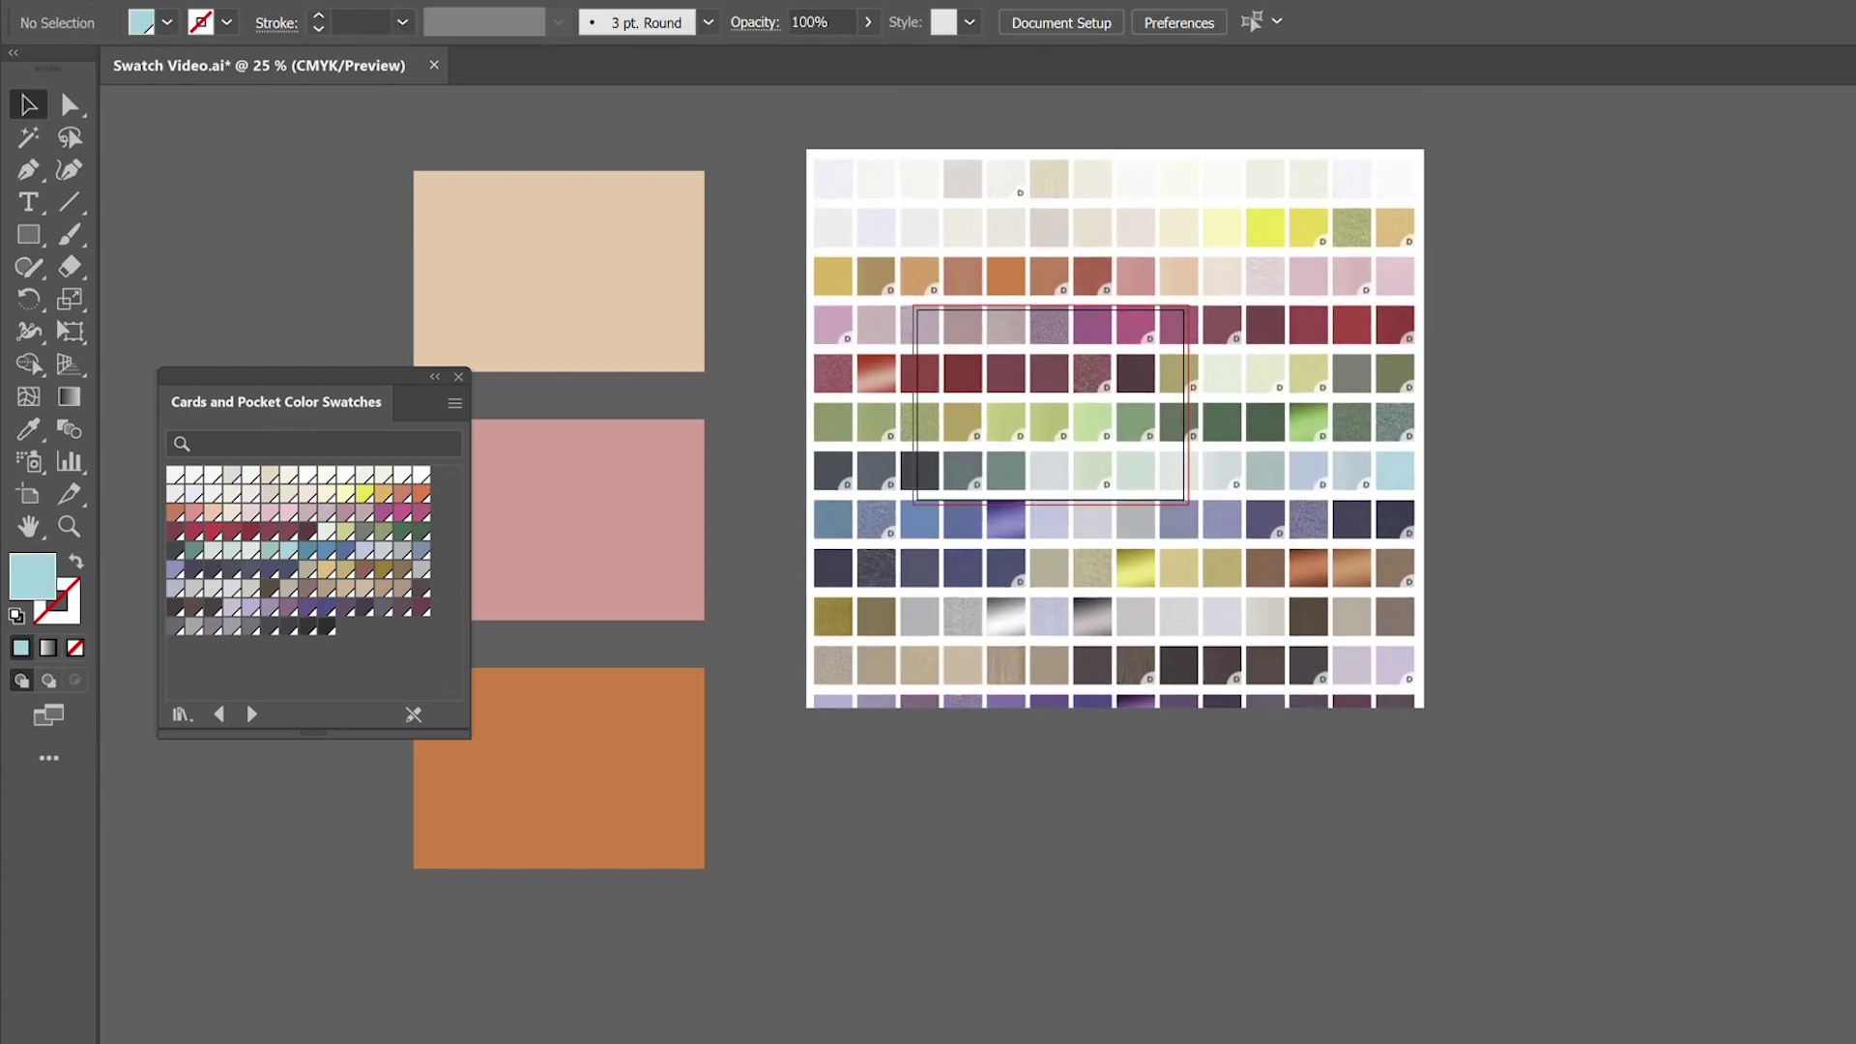
left_click(167, 22)
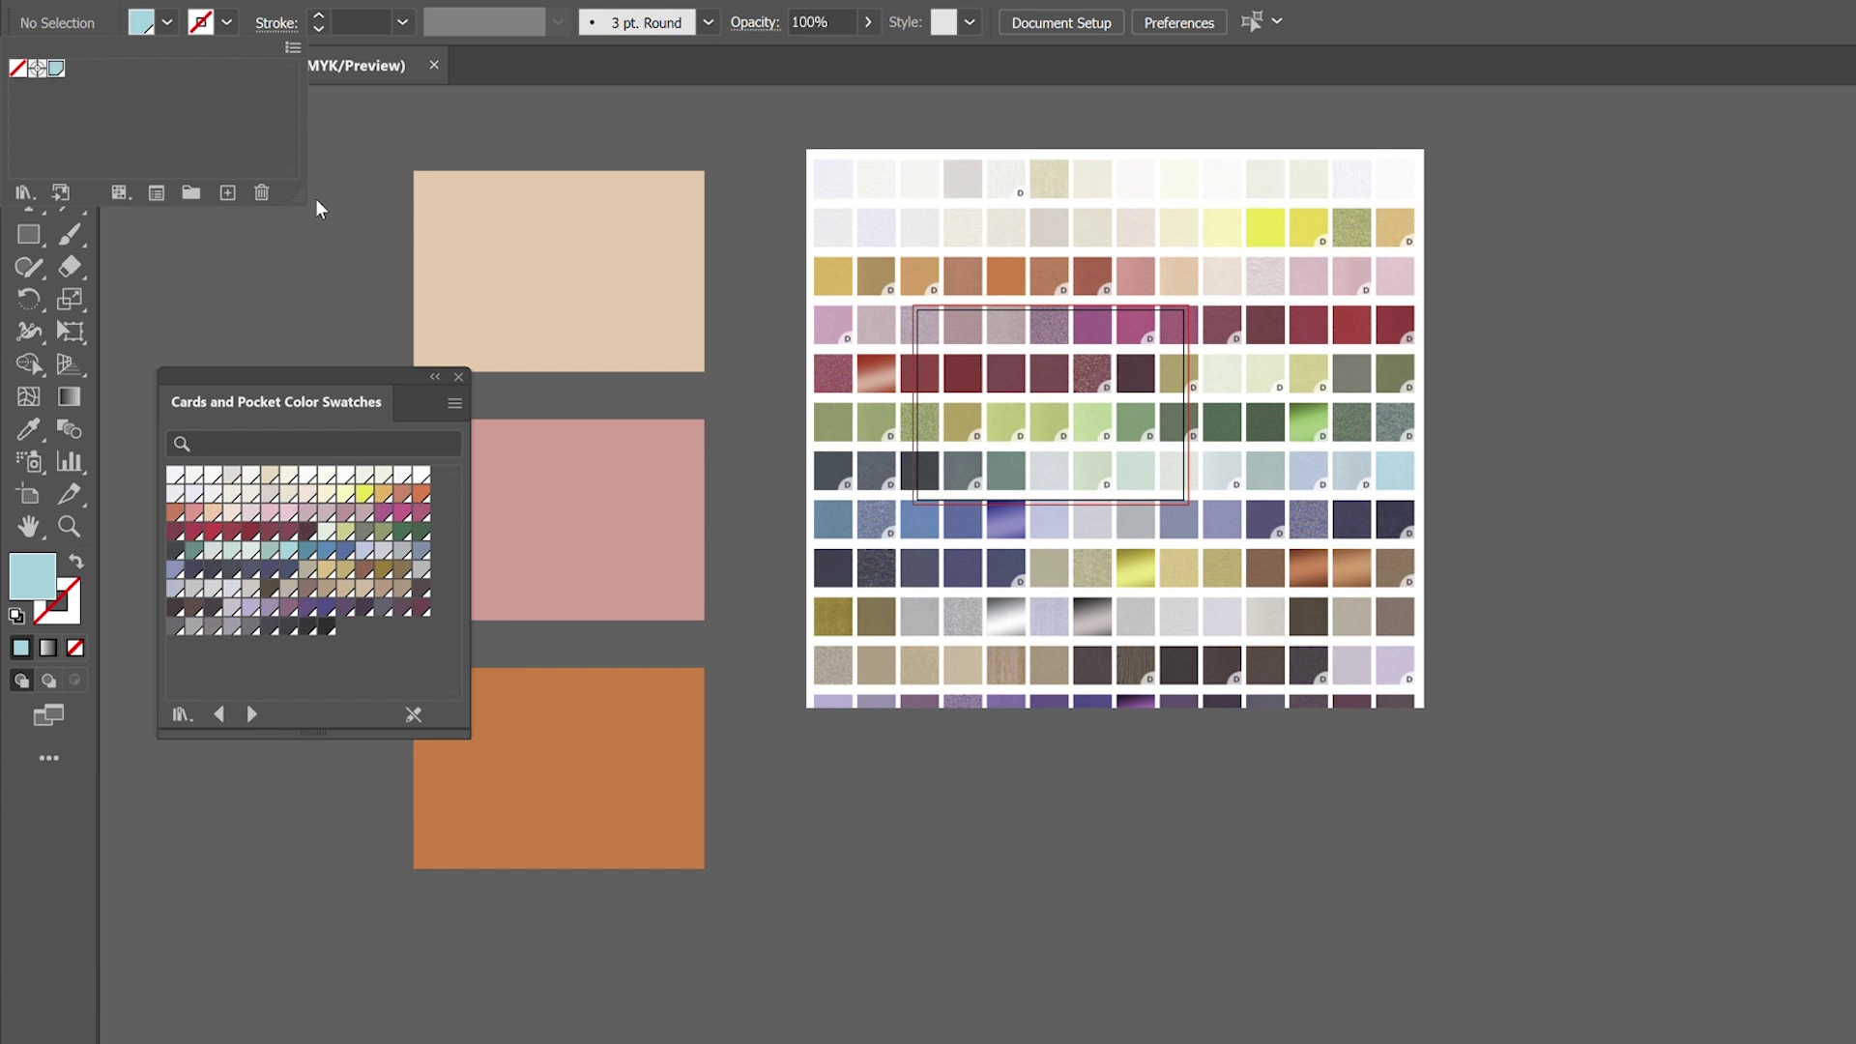
left_click(263, 194)
left_click(1006, 564)
left_click(249, 283)
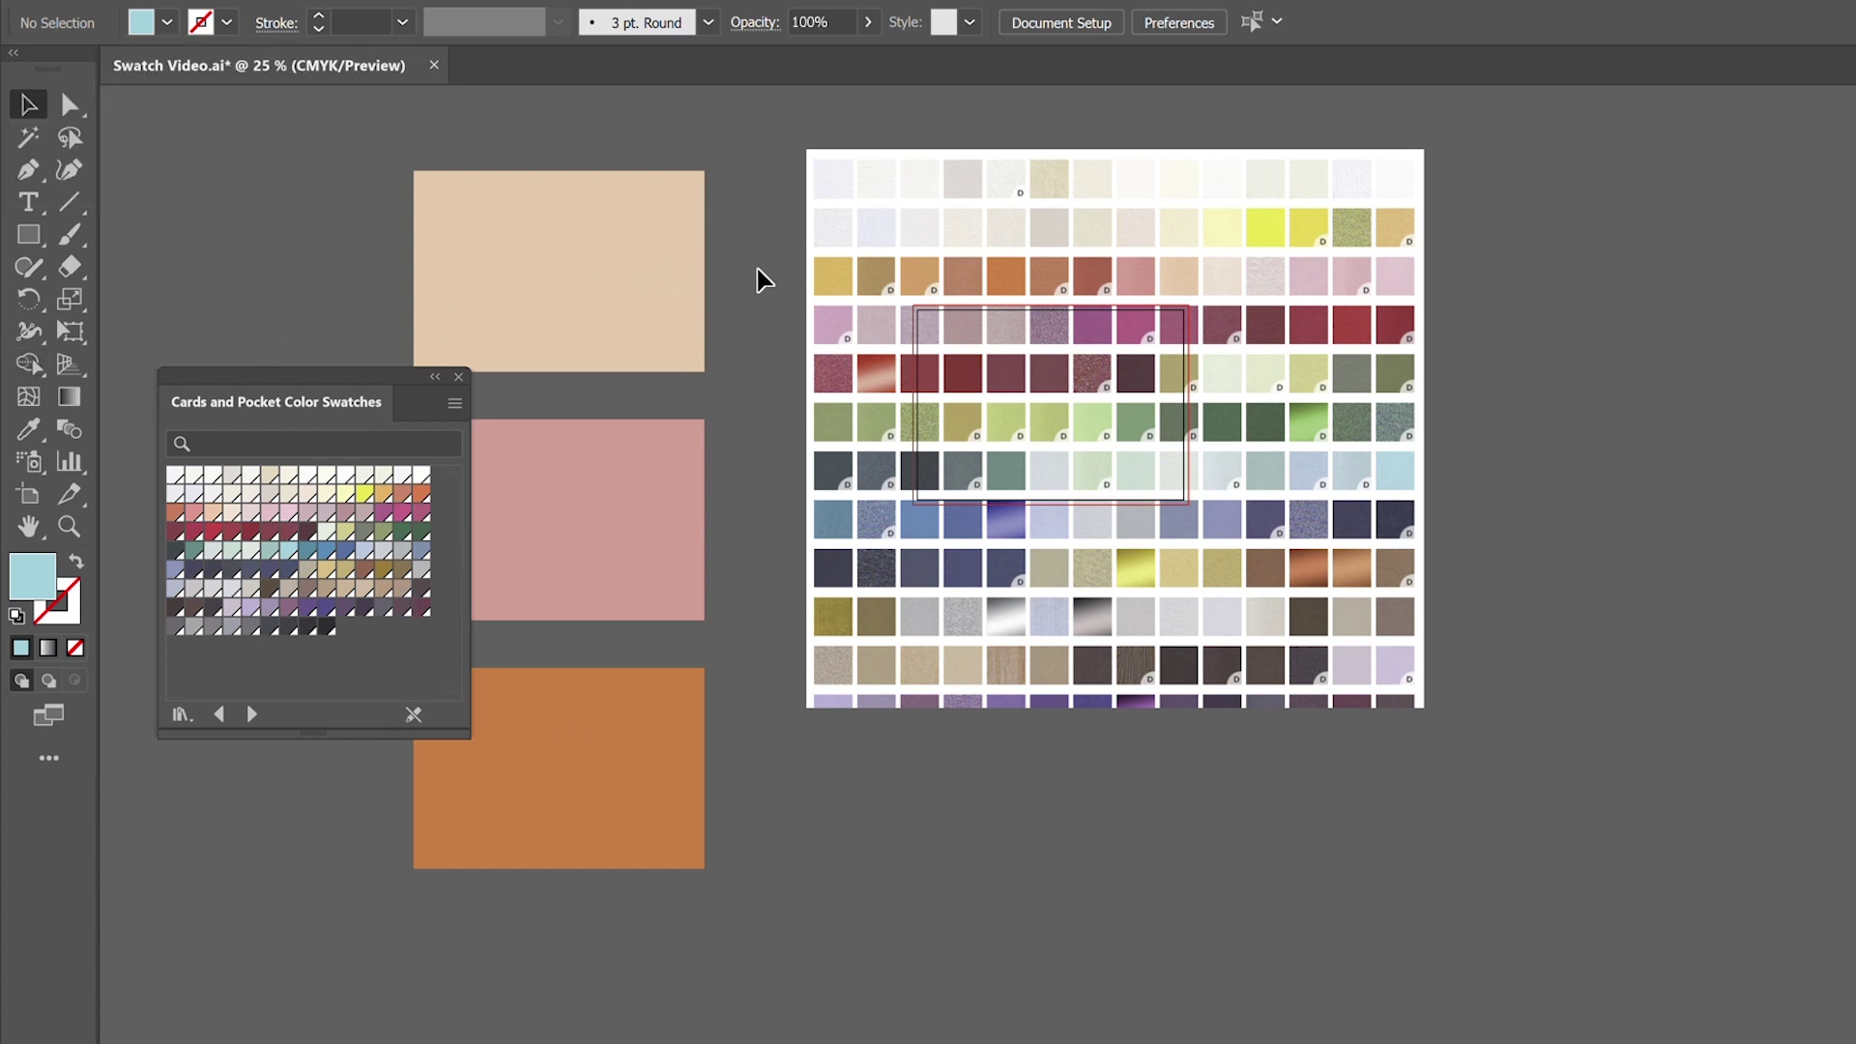
- Draw a new rectangle over the chart and fill it with a pink paper colour using the Eyedropper
left_click(602, 282)
key("m")
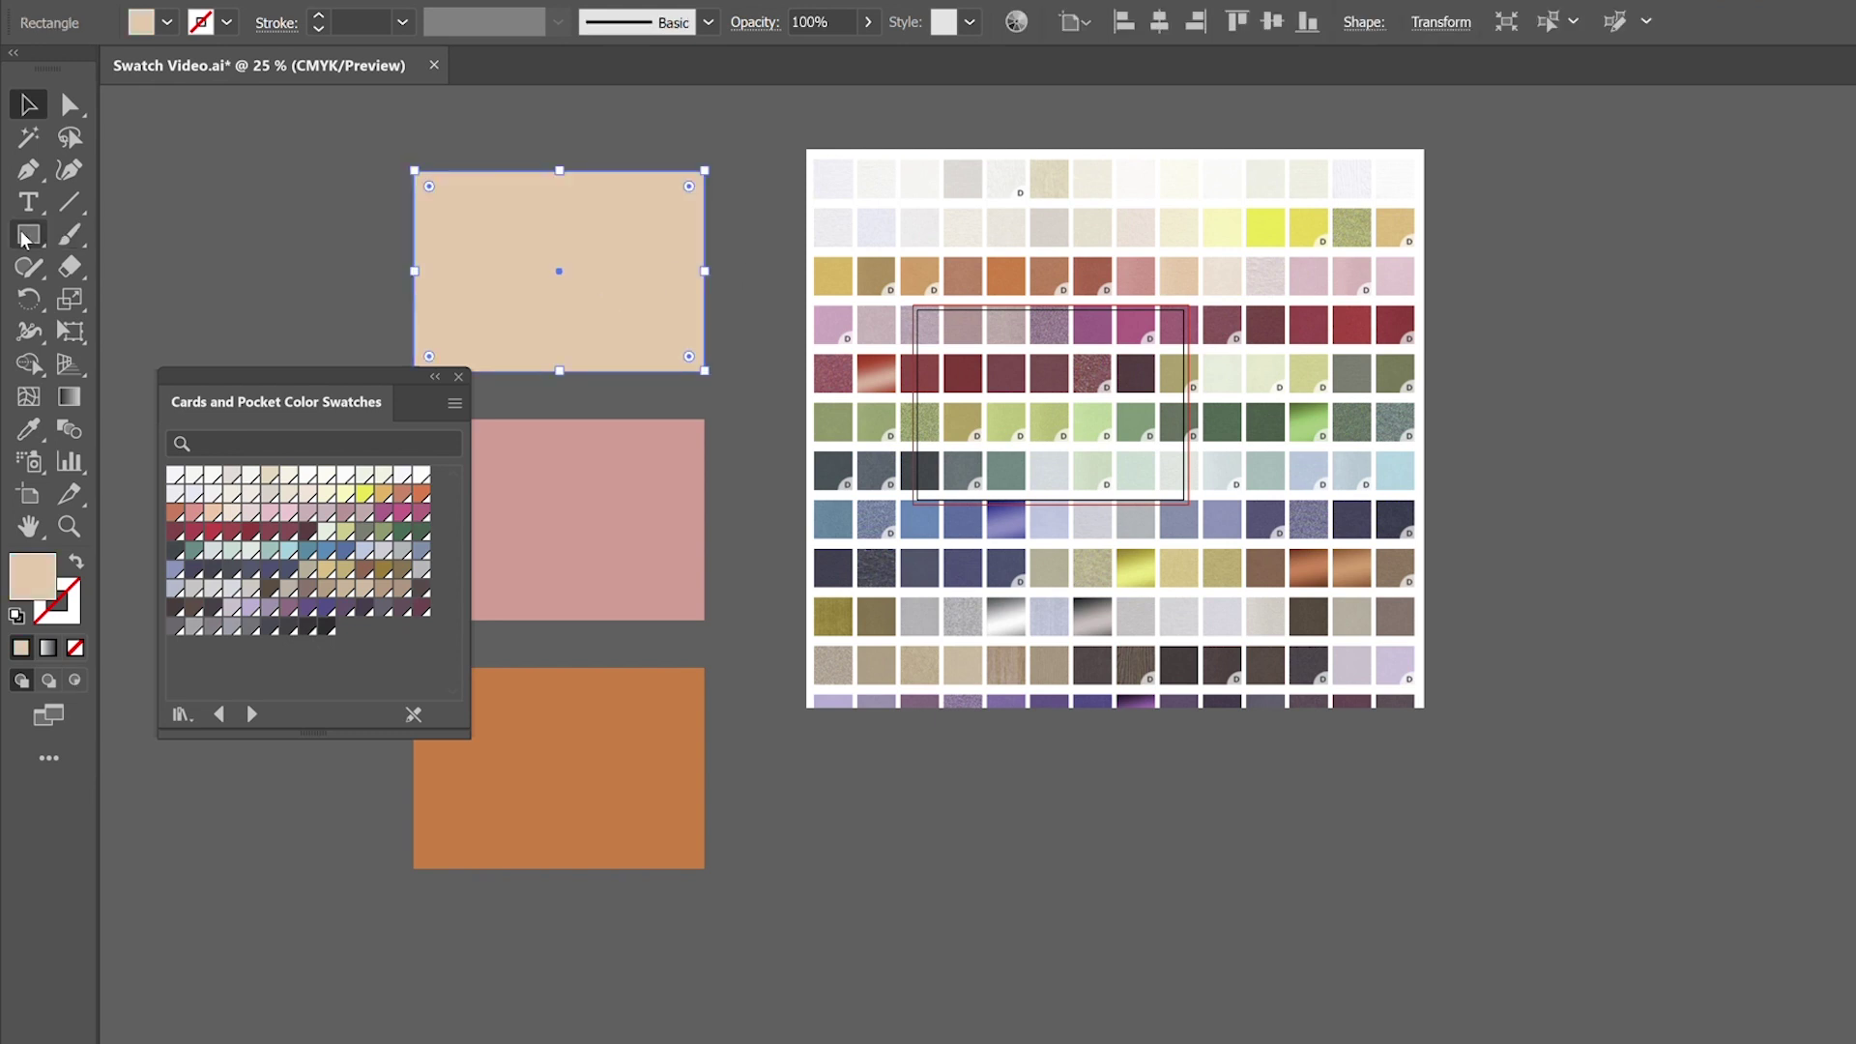
left_click_drag(782, 292, 1109, 500)
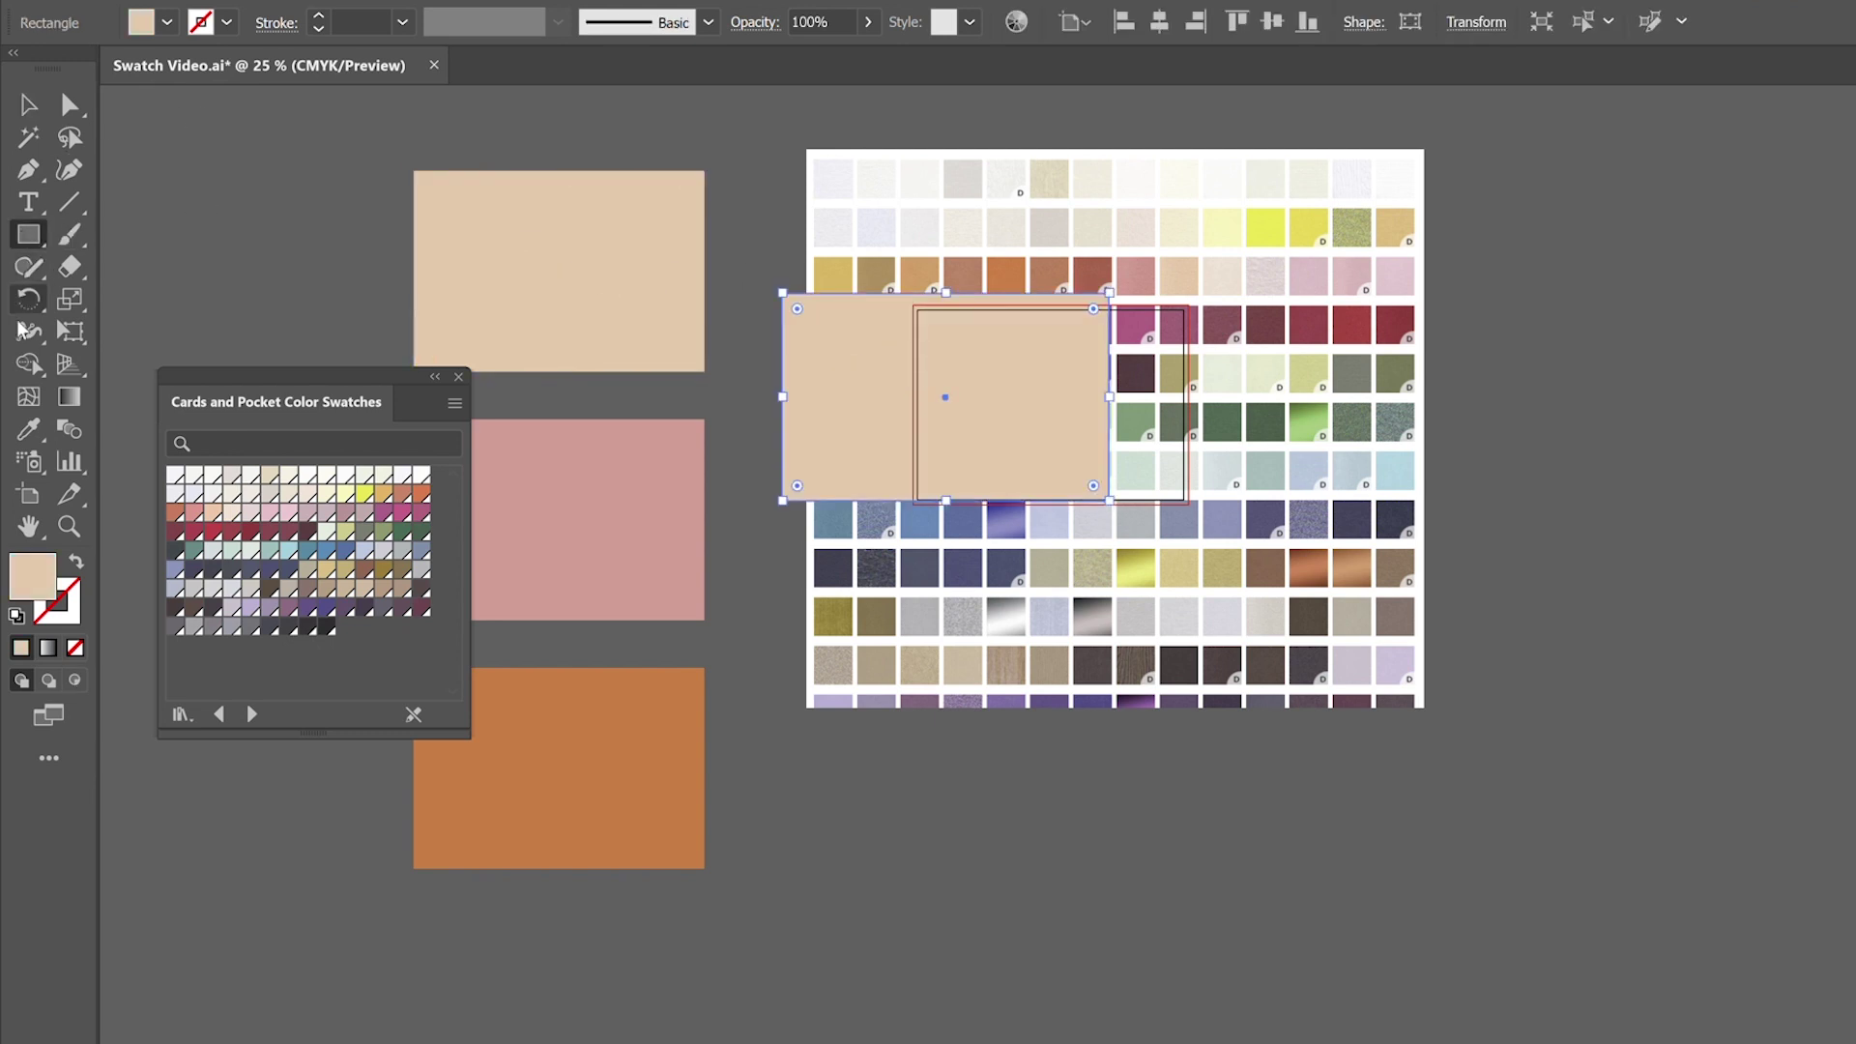
left_click(27, 431)
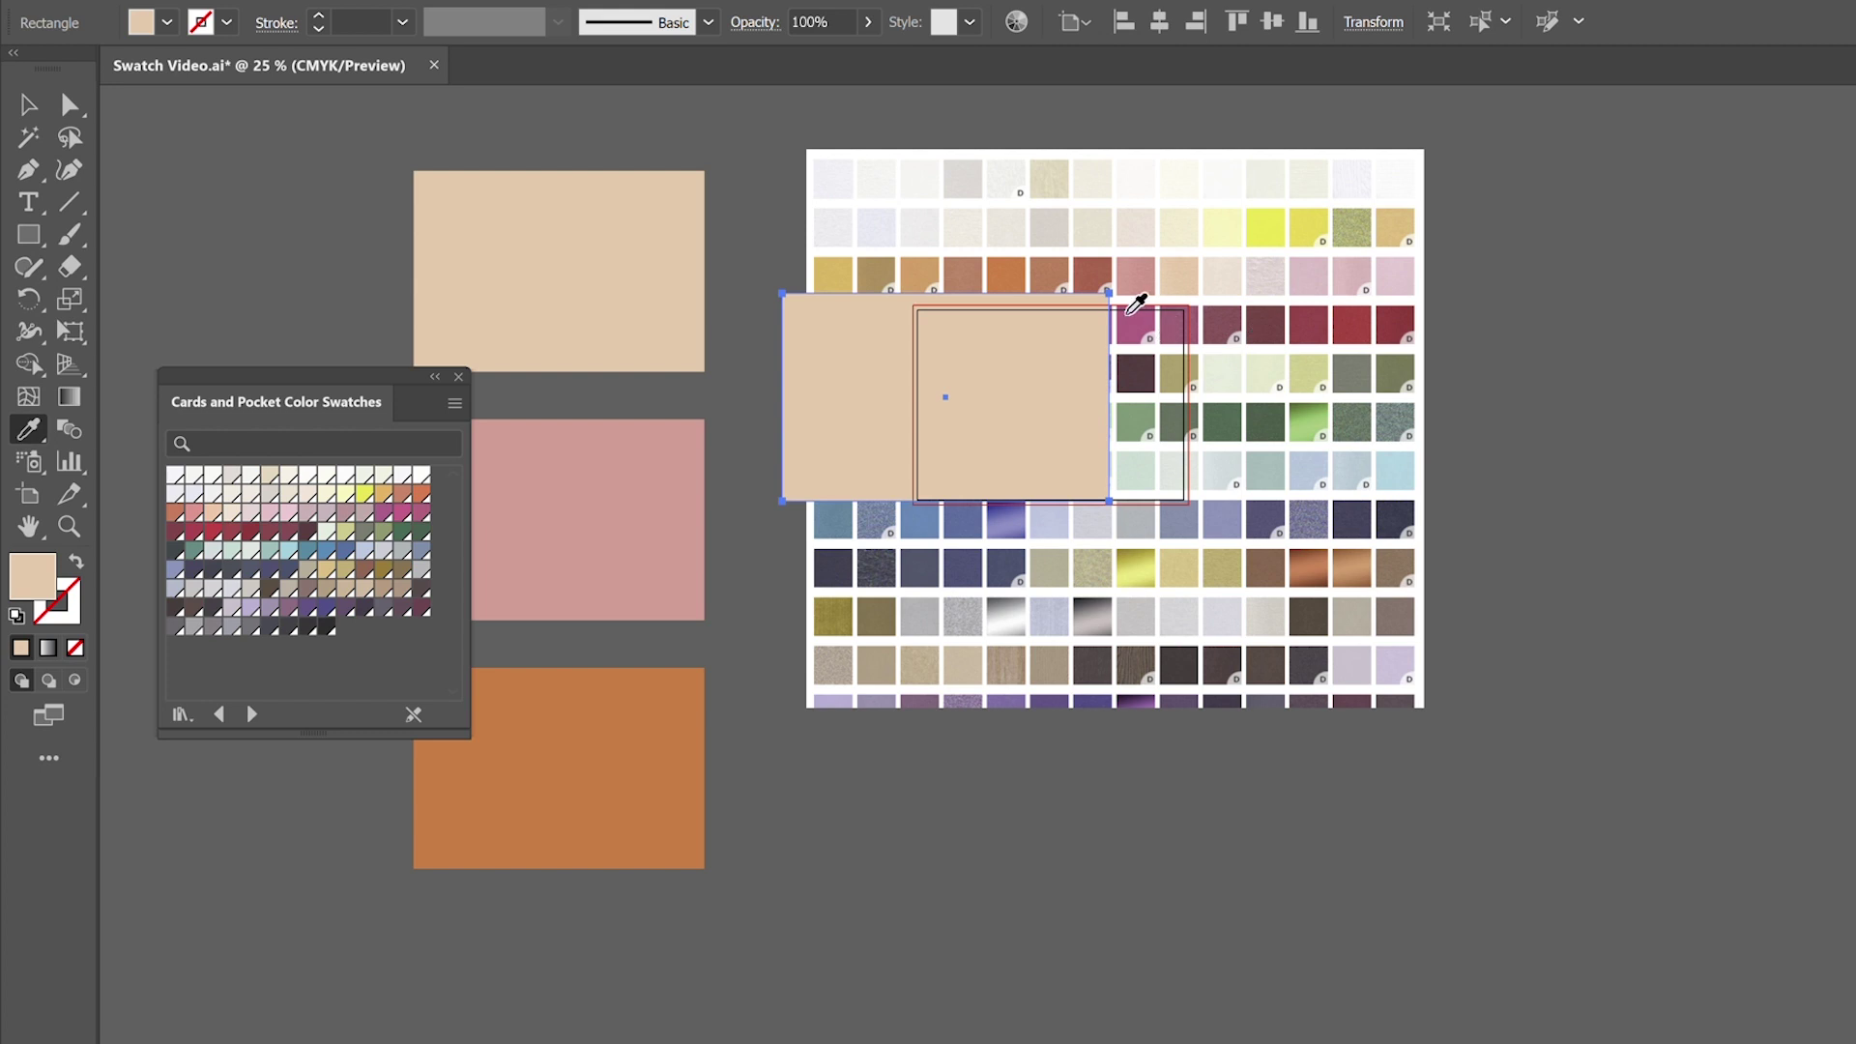
left_click(1148, 273)
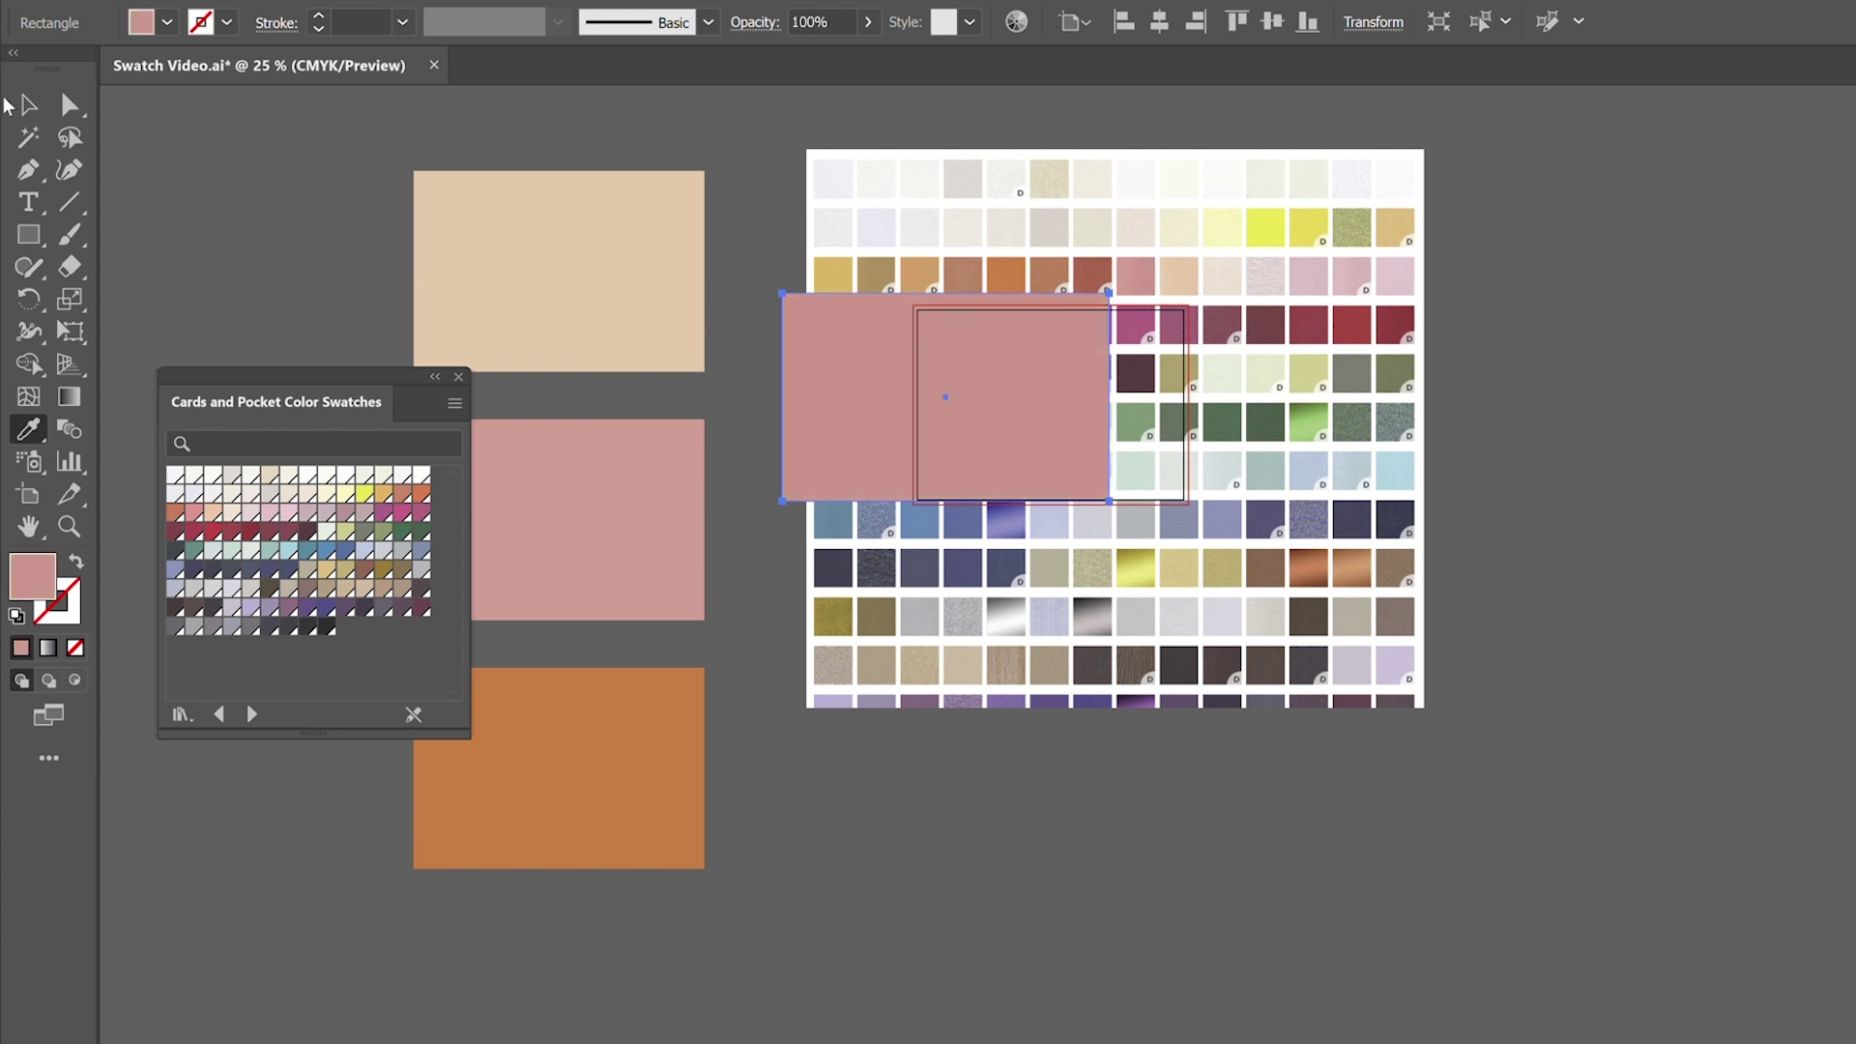
- Move the pink rectangle off the chart into place below it
left_click(20, 111)
left_click_drag(1024, 397, 1040, 838)
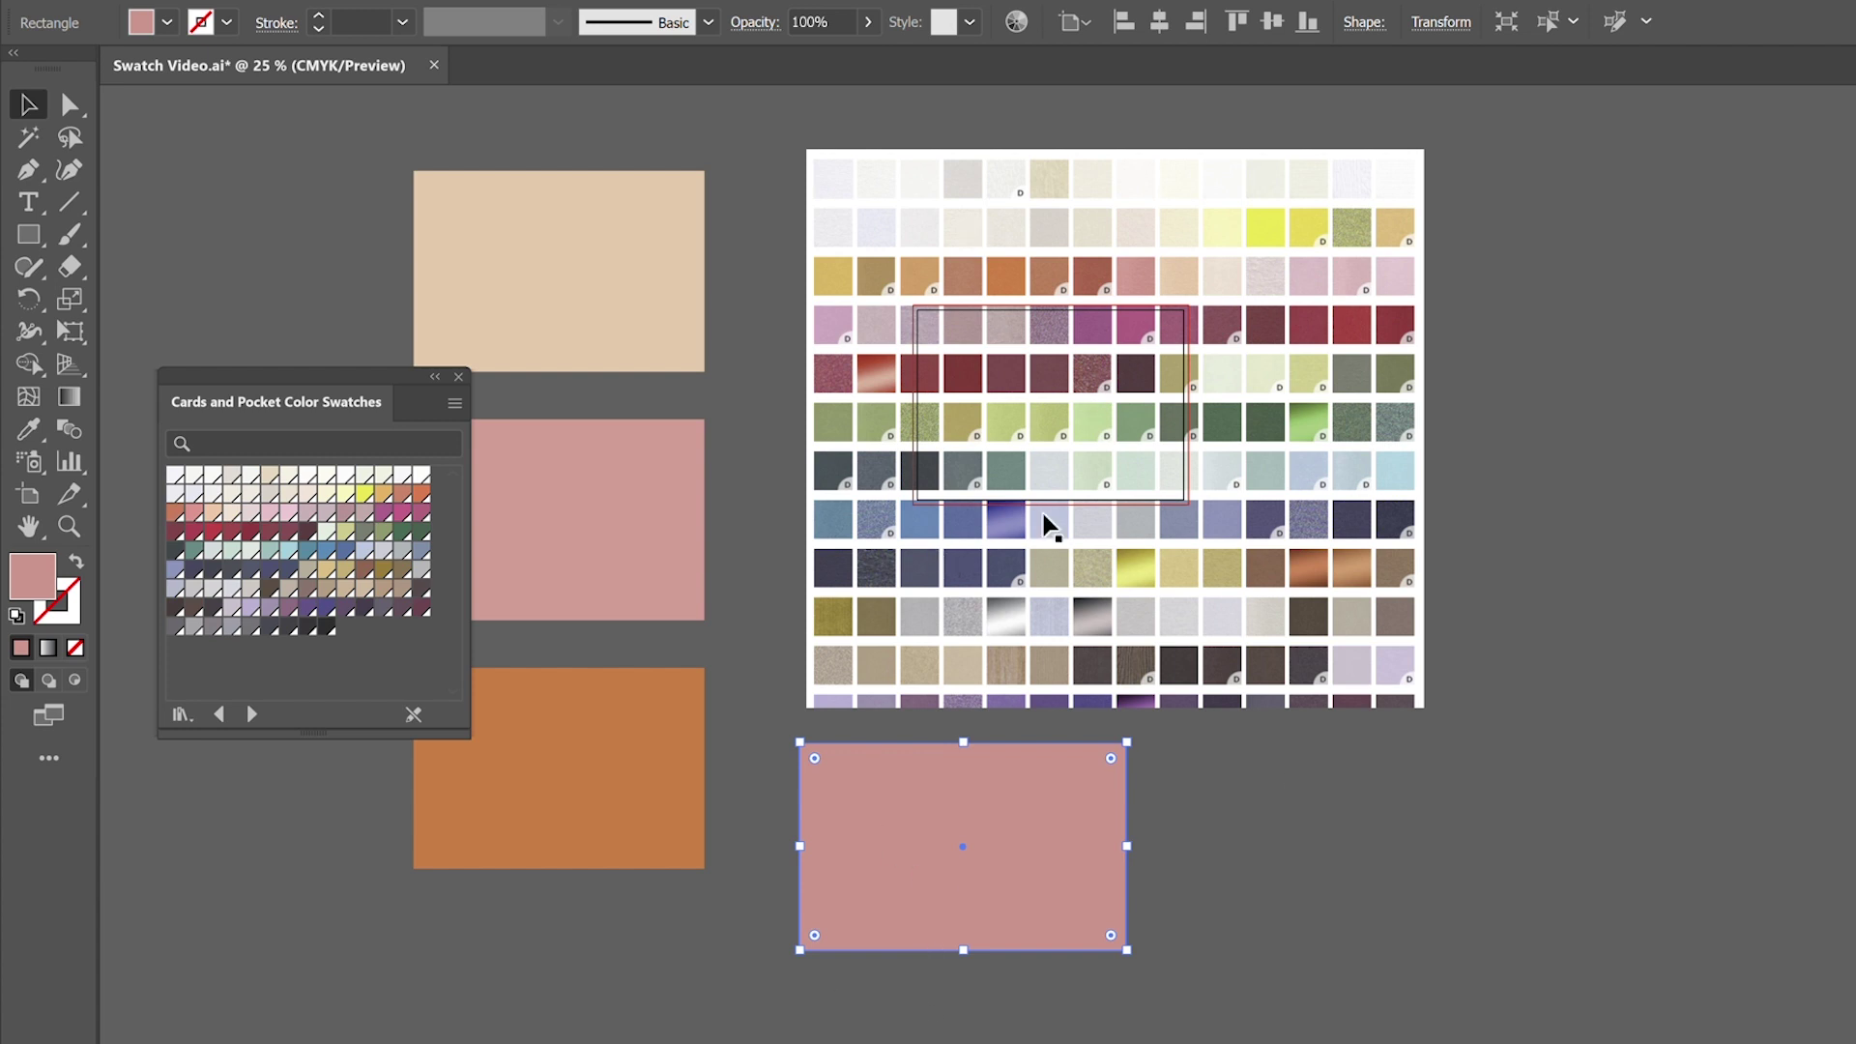
mouse_move(882, 804)
left_mouse_down()
mouse_move(656, 513)
mouse_move(692, 531)
mouse_move(855, 797)
mouse_move(861, 775)
left_mouse_up()
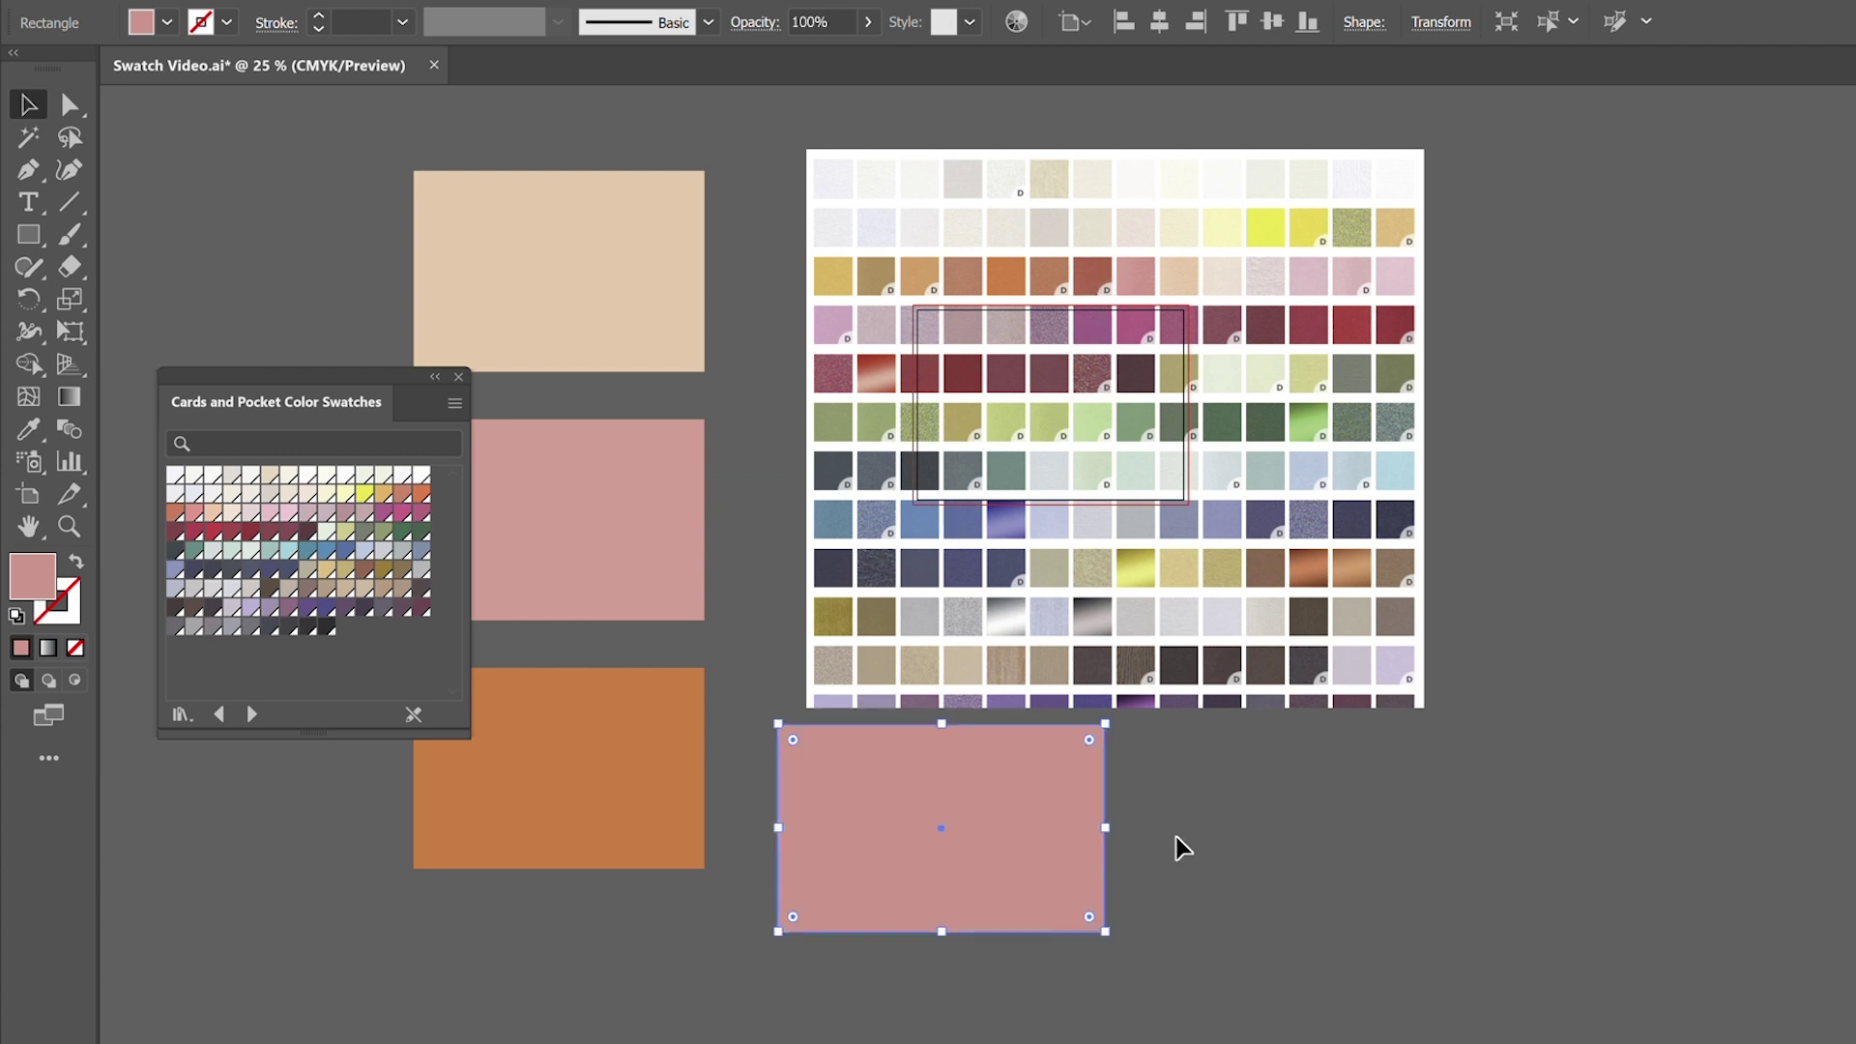
left_click(1207, 825)
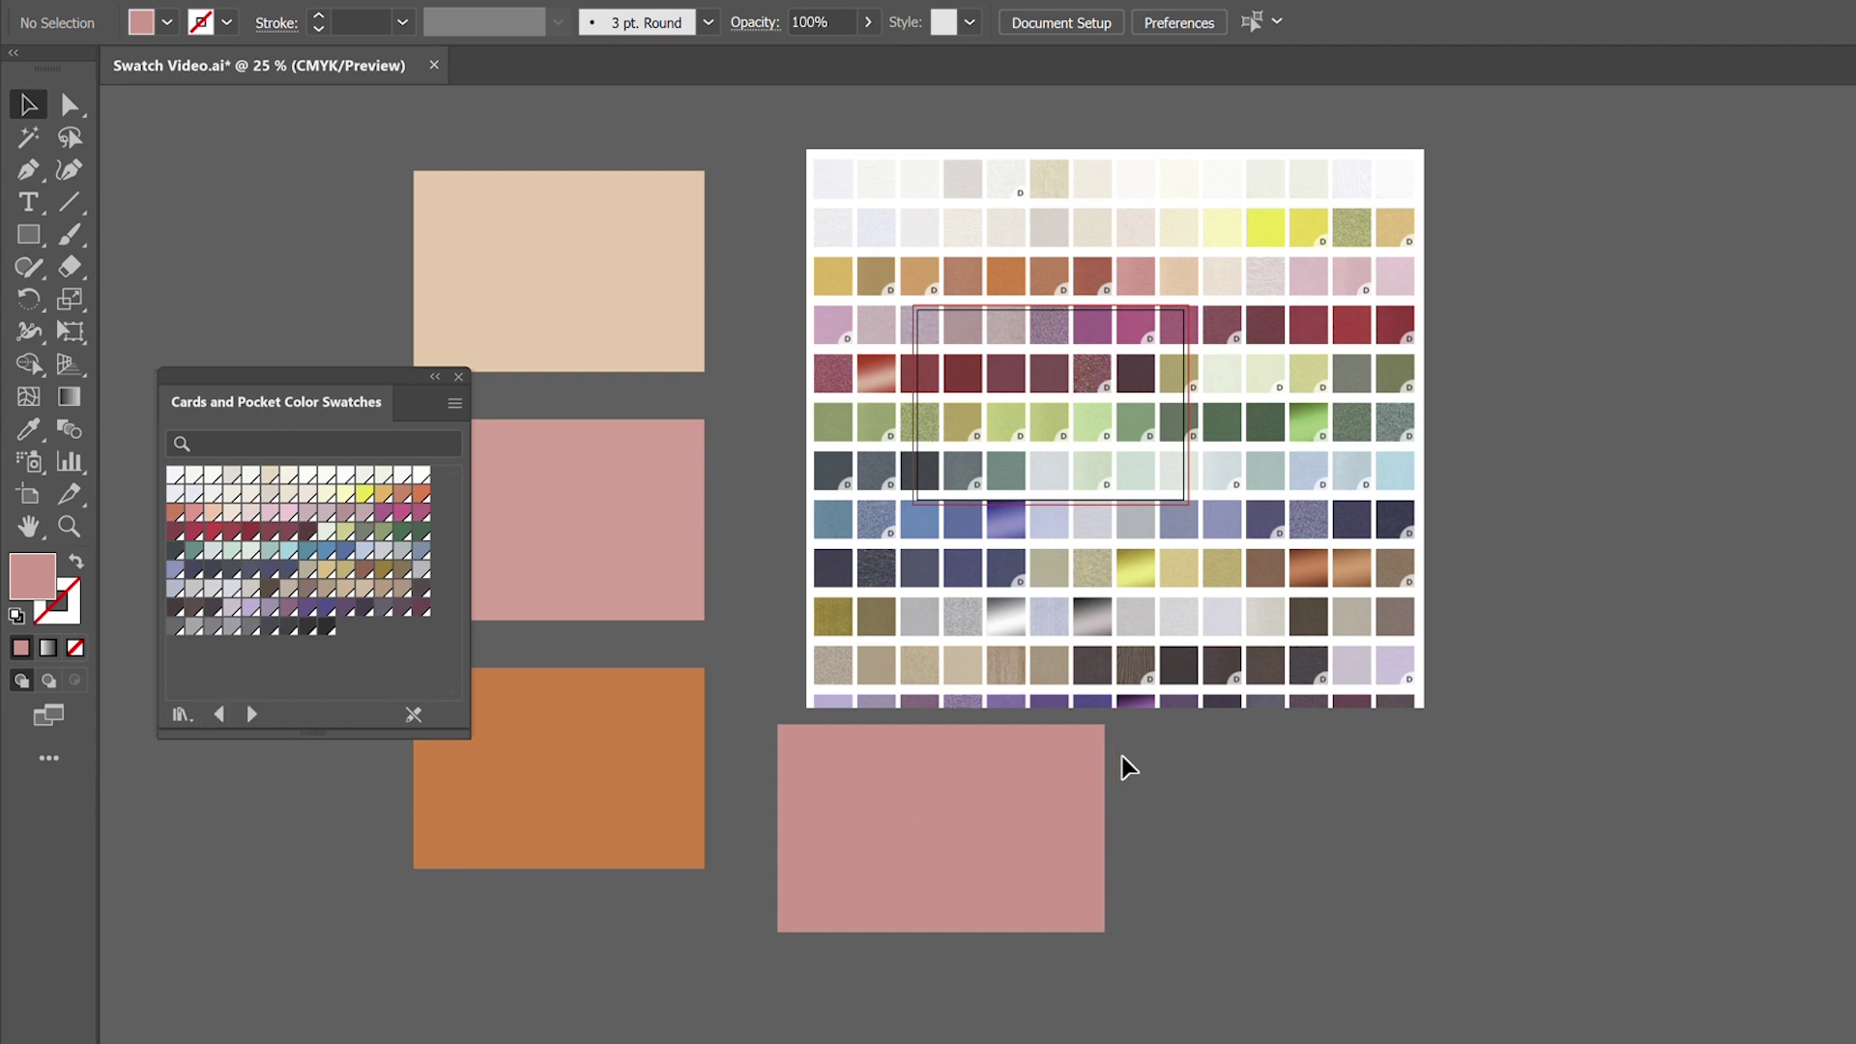
left_click(876, 811)
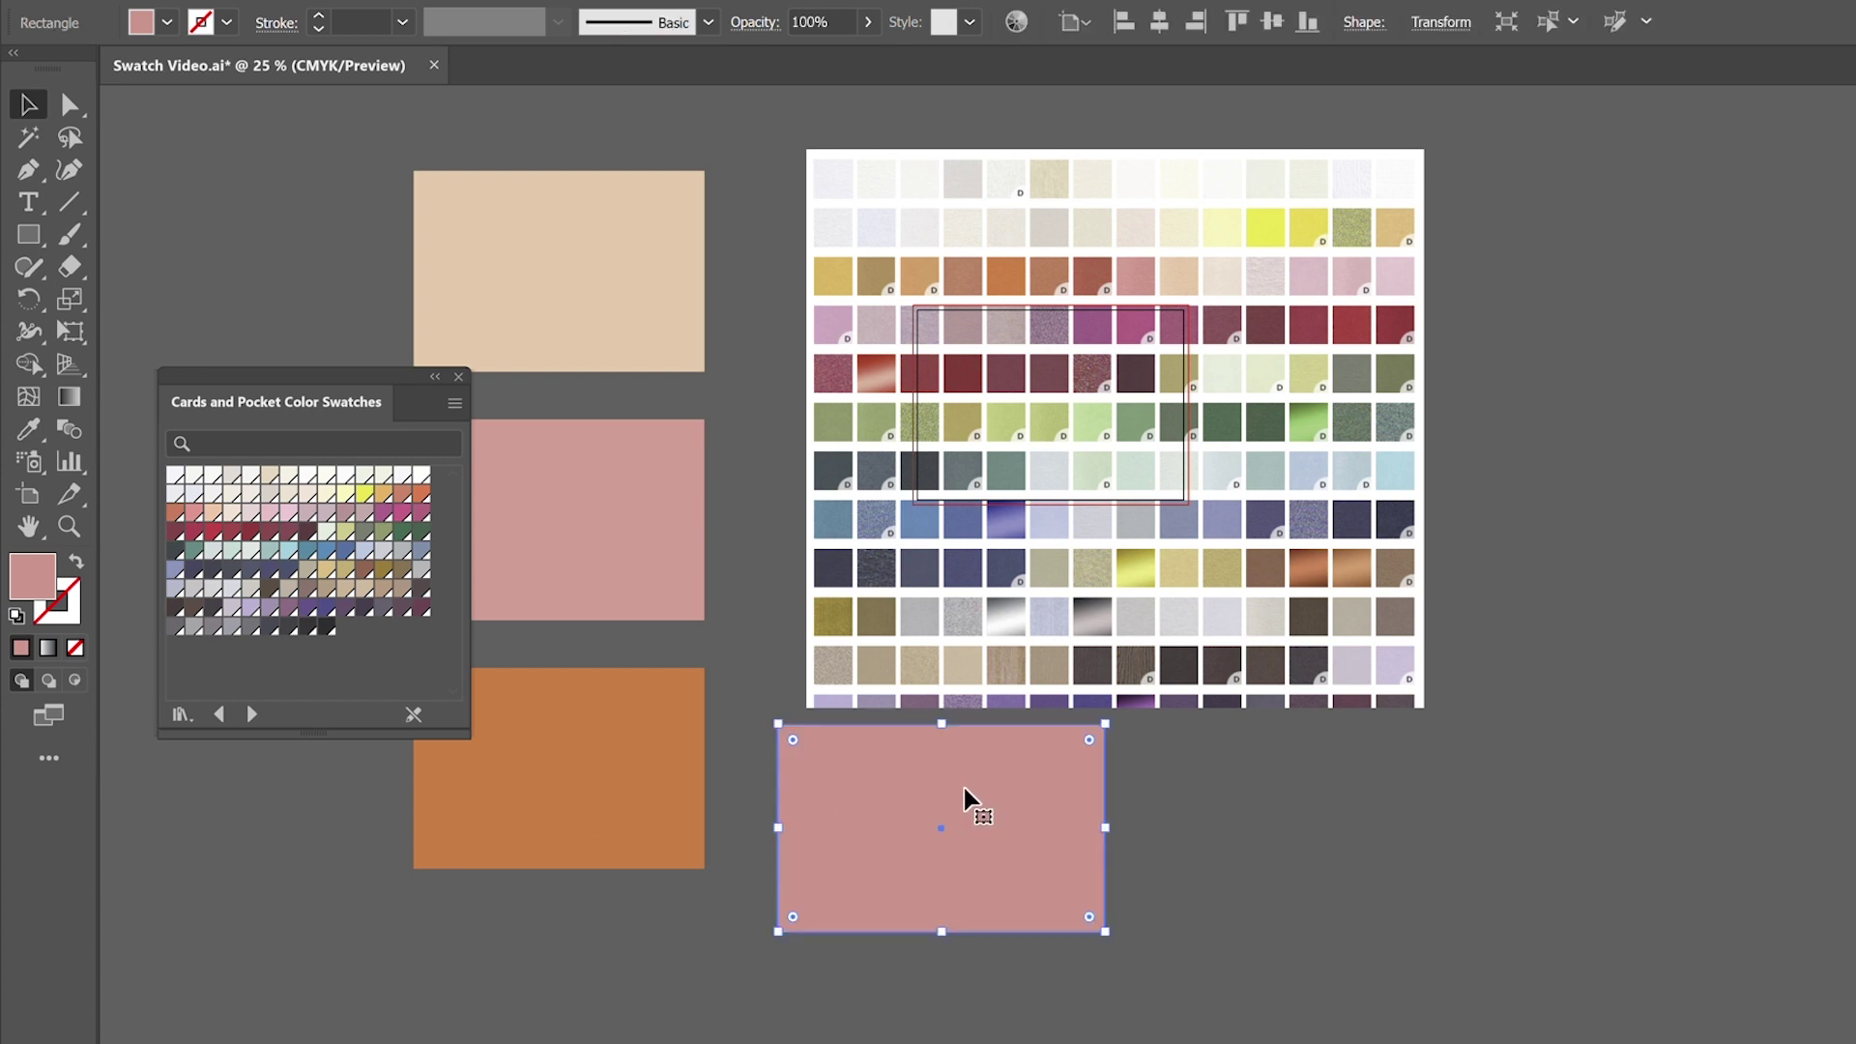
- Save the pink rectangle's fill as a new swatch named Coral
left_click(168, 22)
left_click(228, 192)
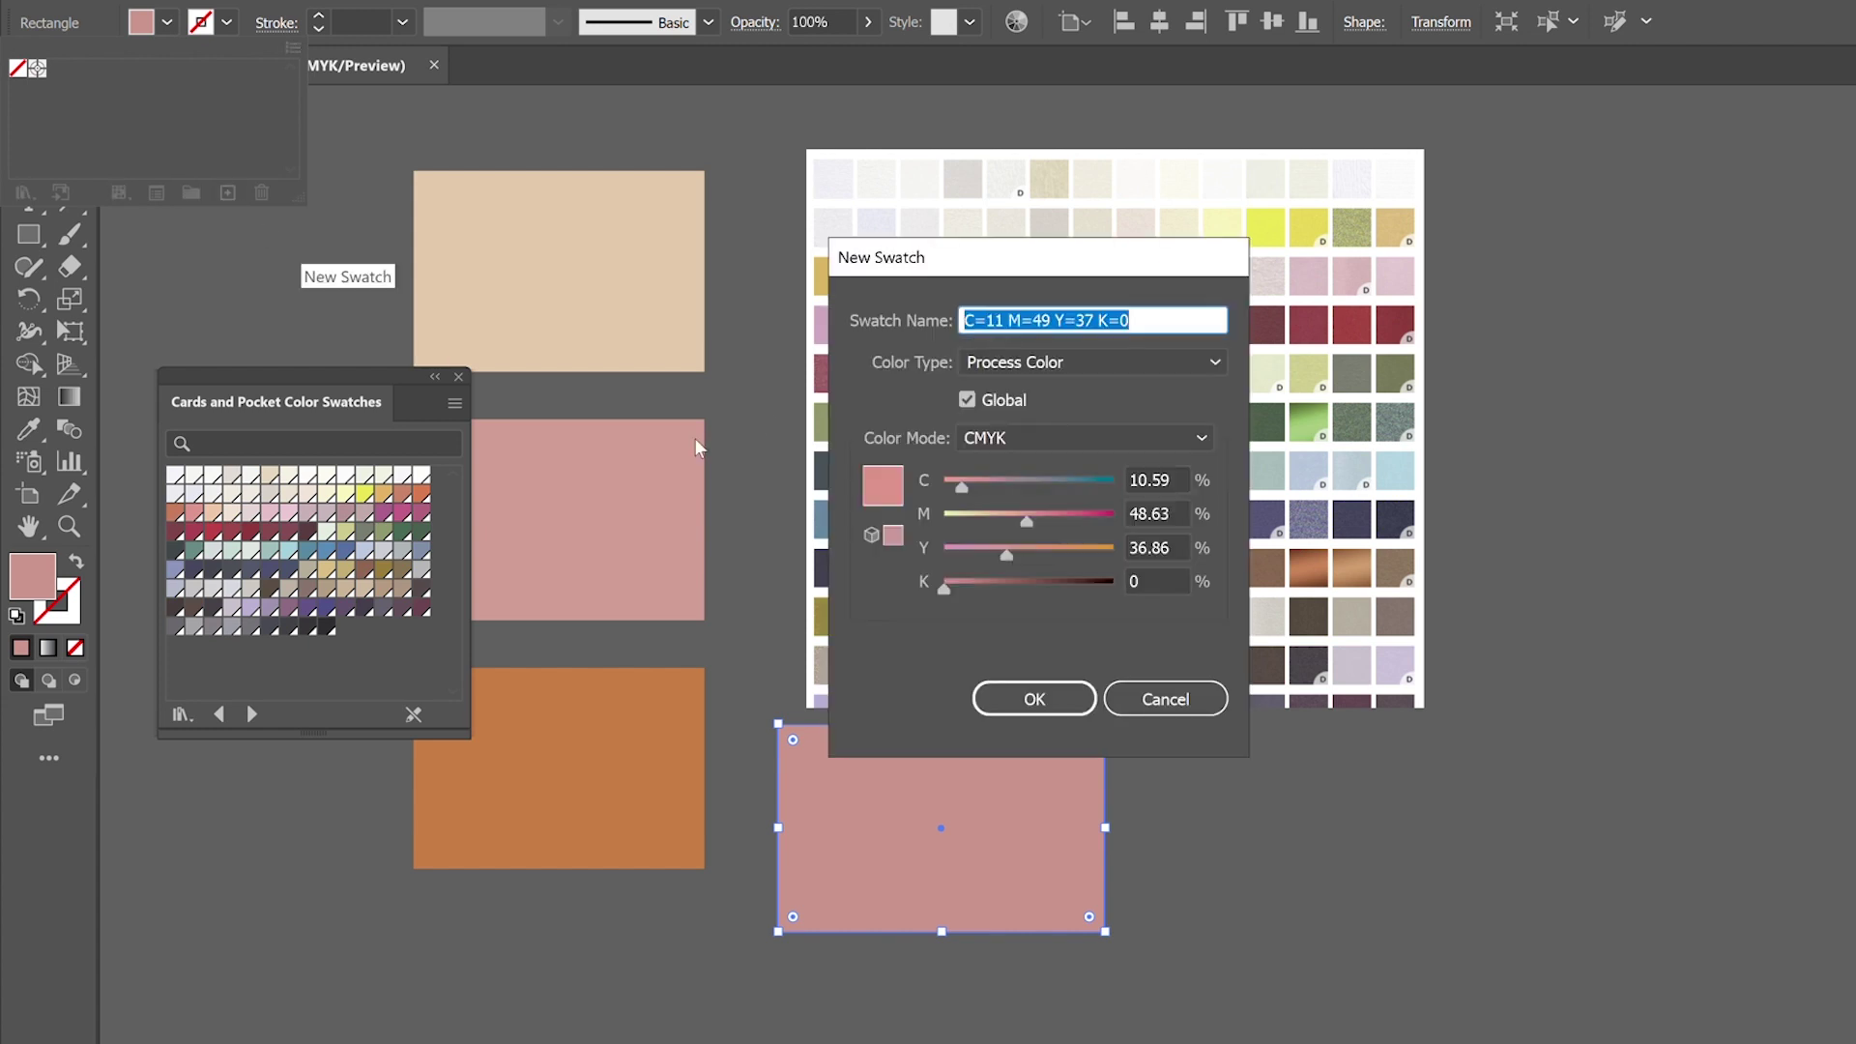
type("Coral")
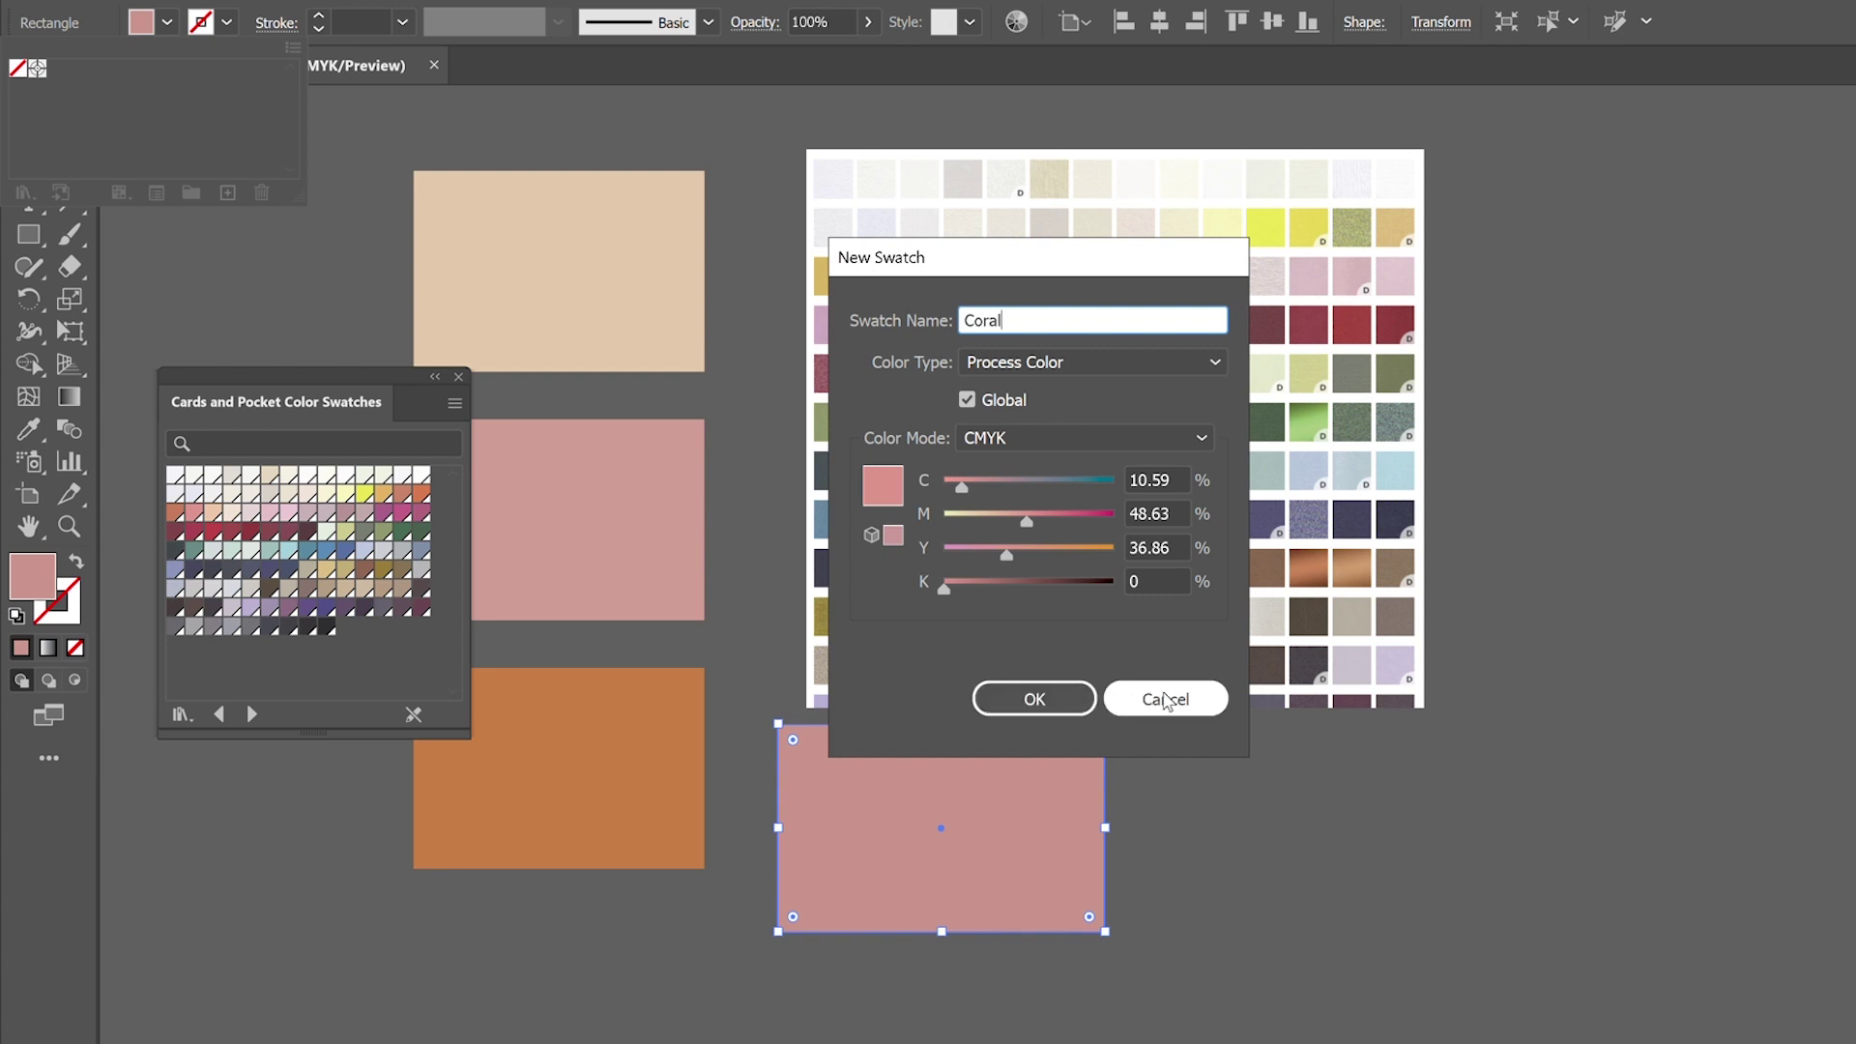
left_click(1035, 698)
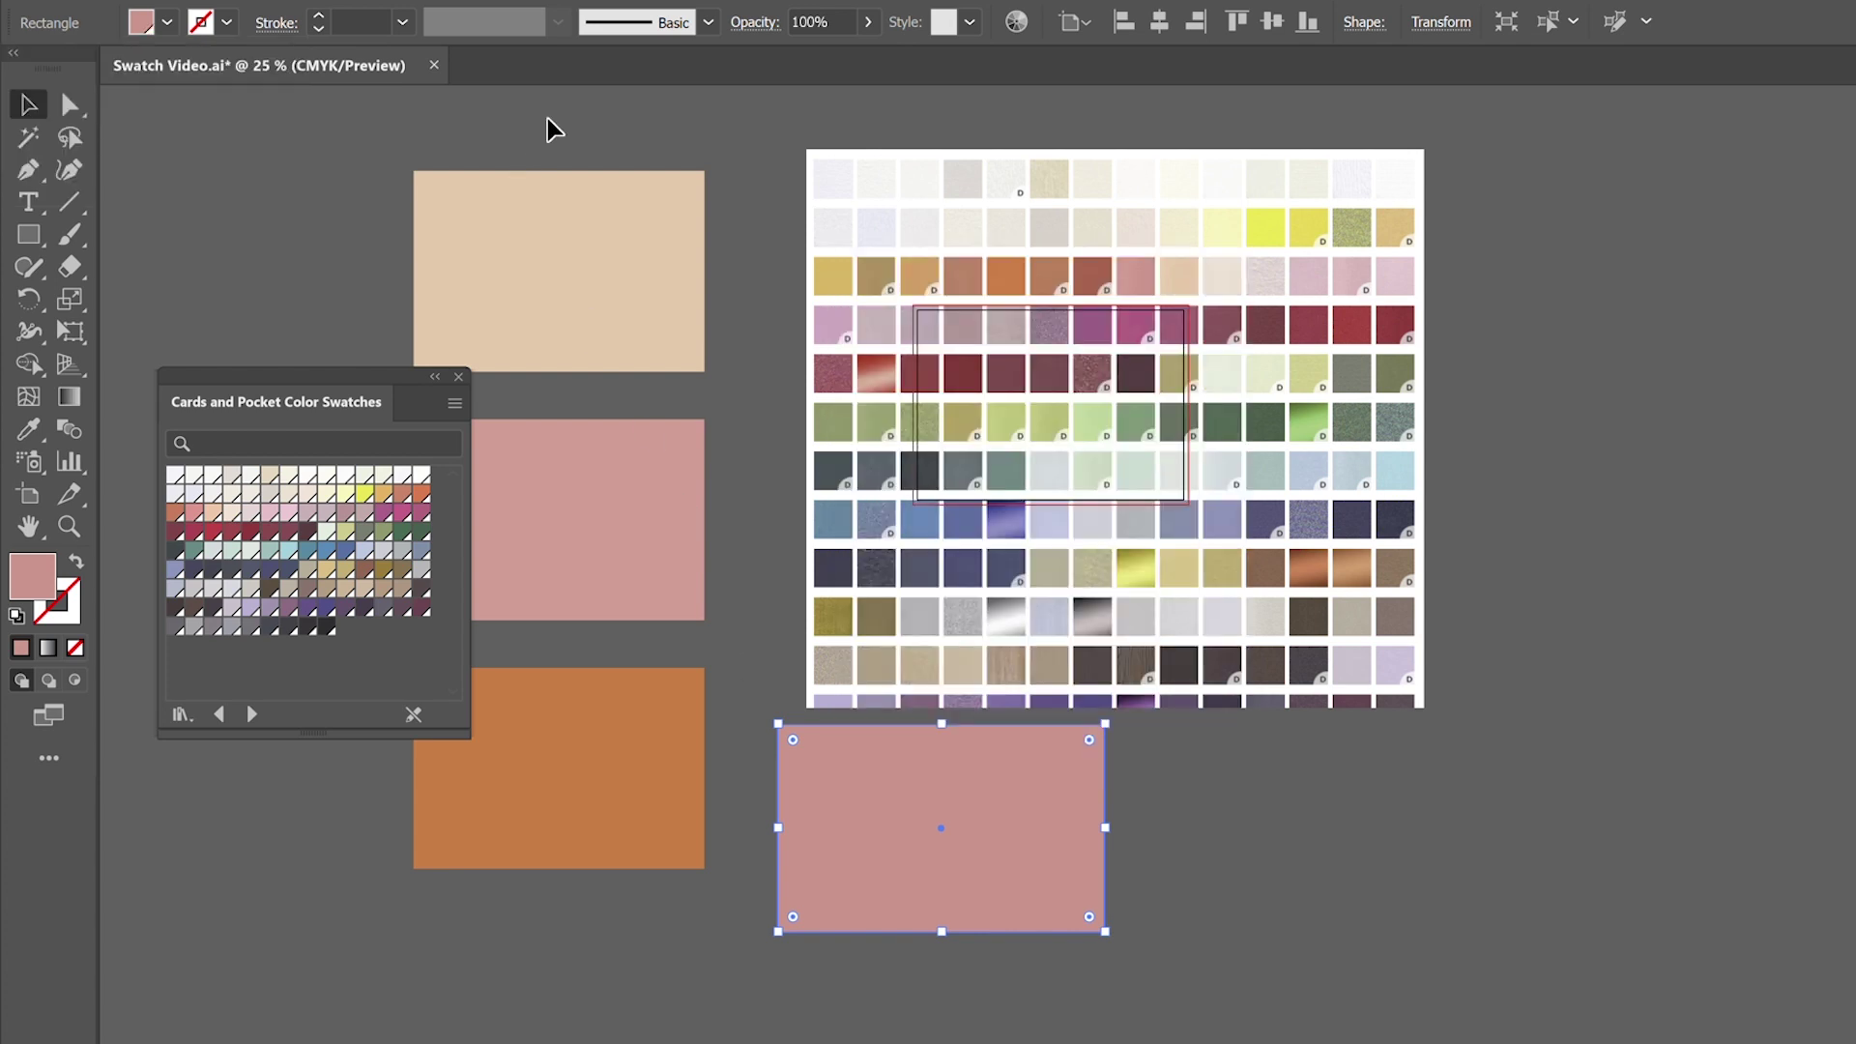
- Select the three left paper rectangles and open the Fill swatches list's options menu
key("ctrl+alt+a")
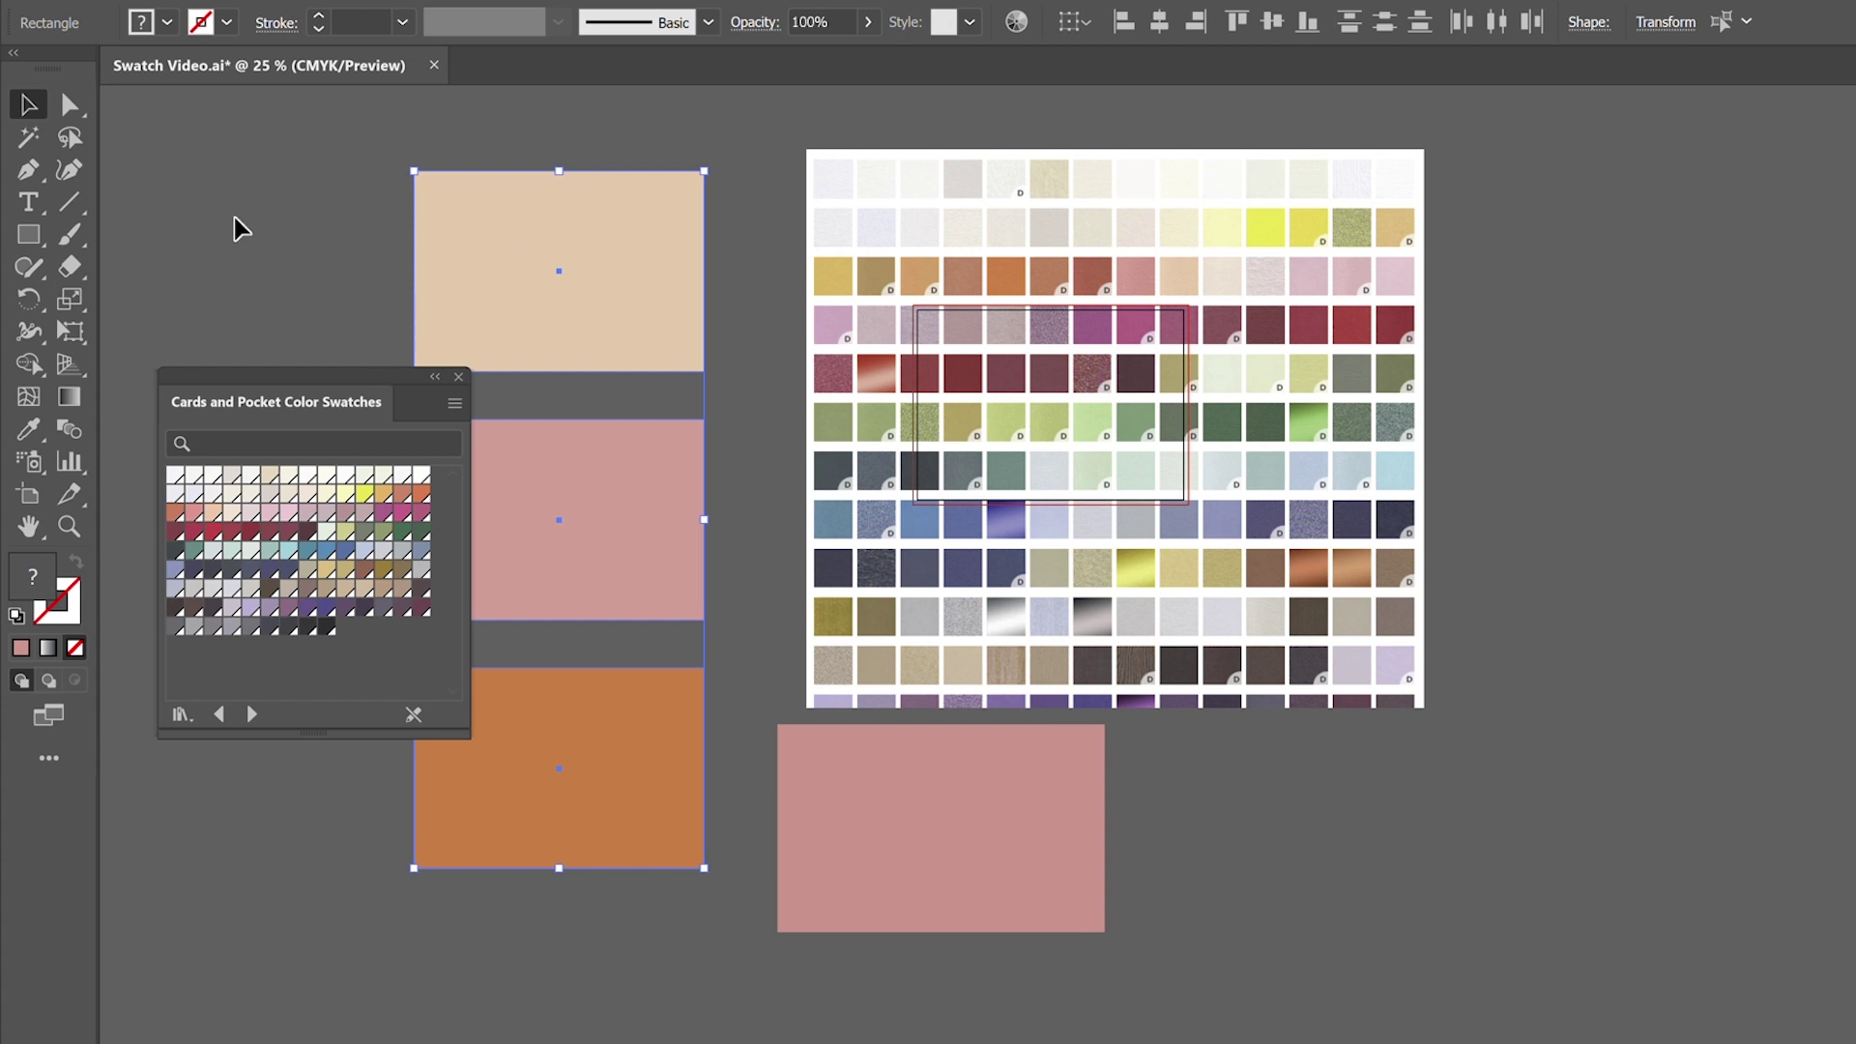
left_click(172, 31)
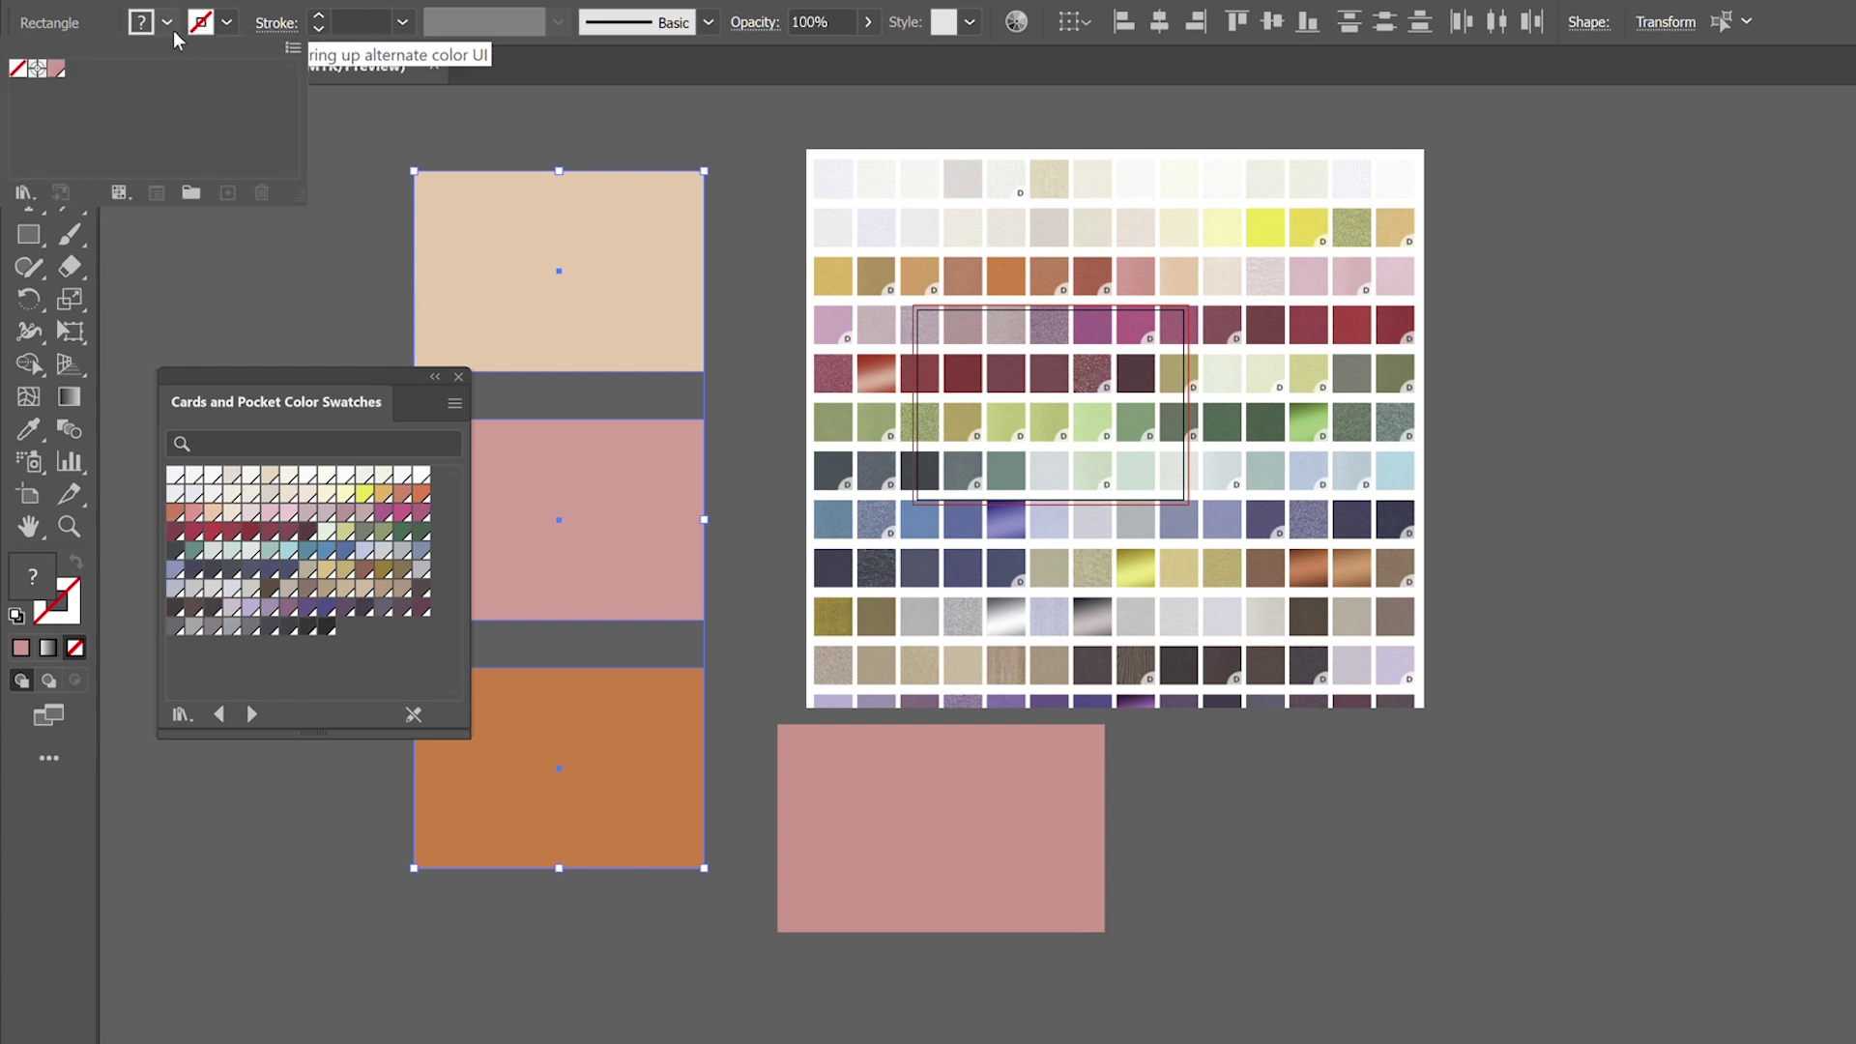
left_click(294, 49)
- Create a new colour group named CP from the selected artwork
left_click(351, 75)
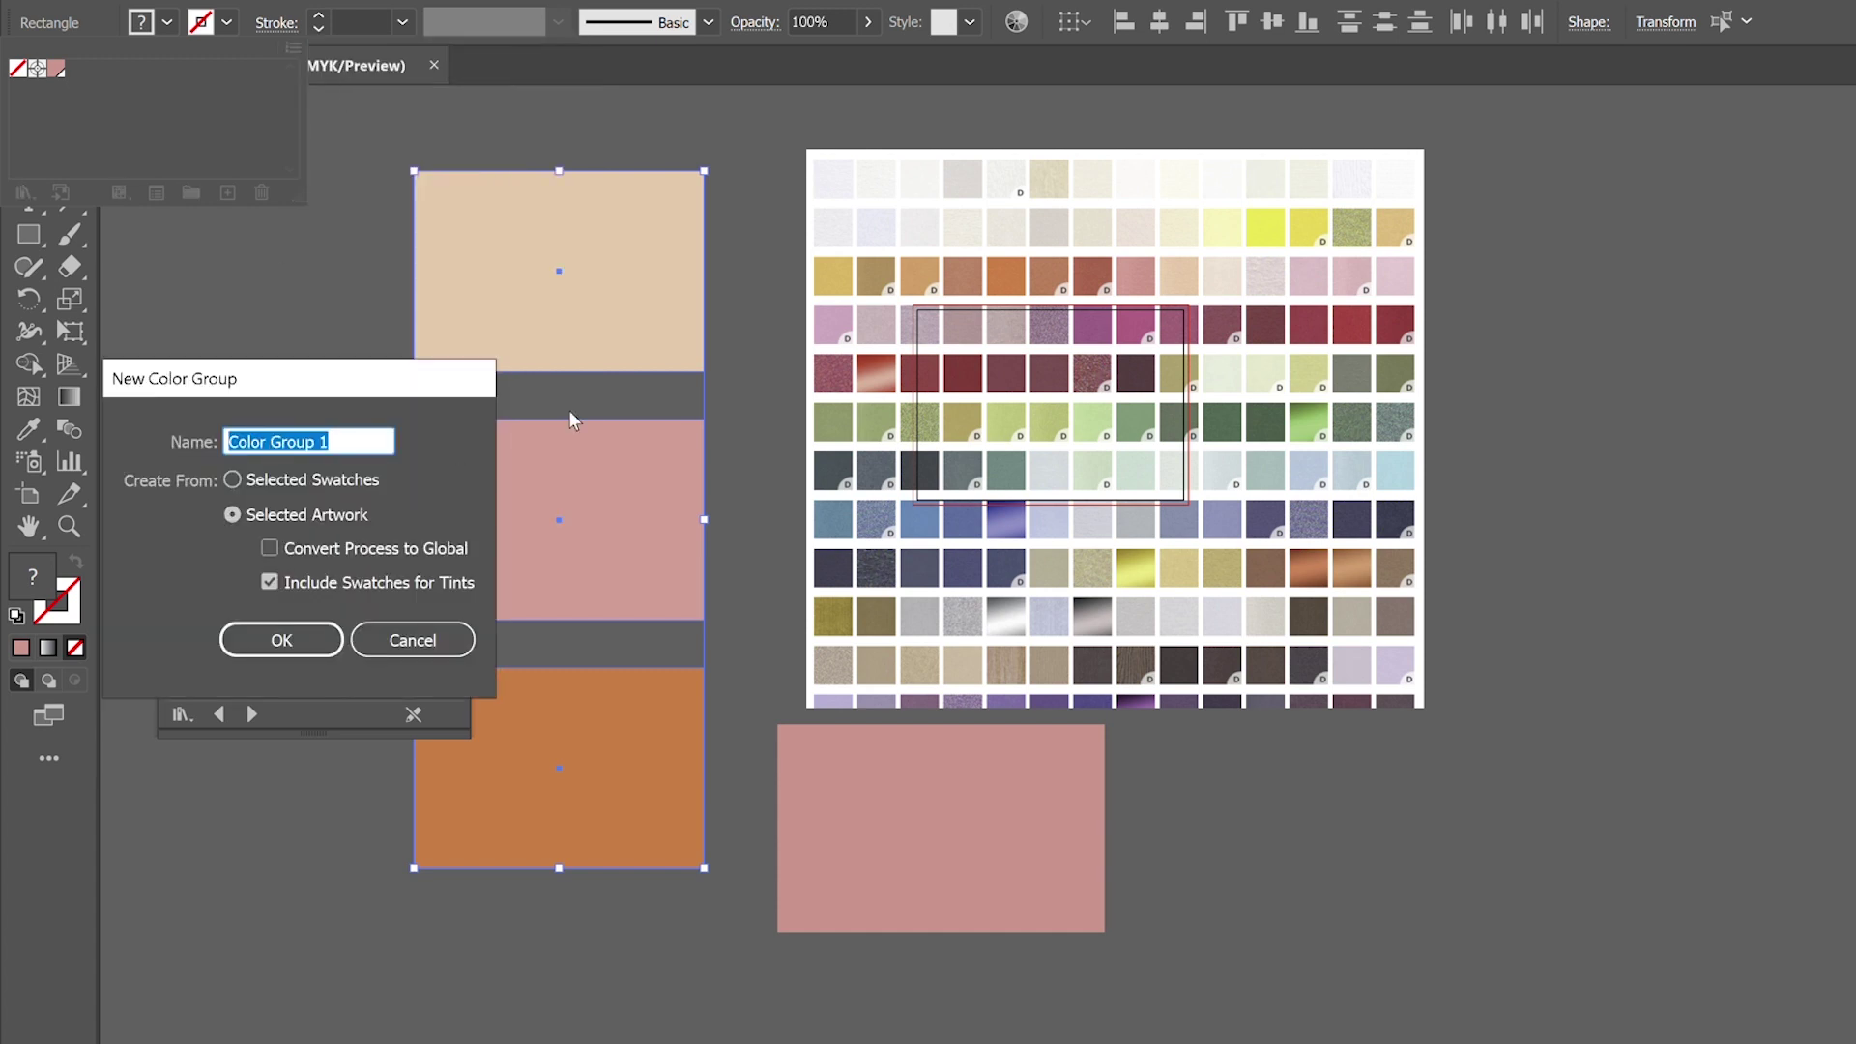
type("CP")
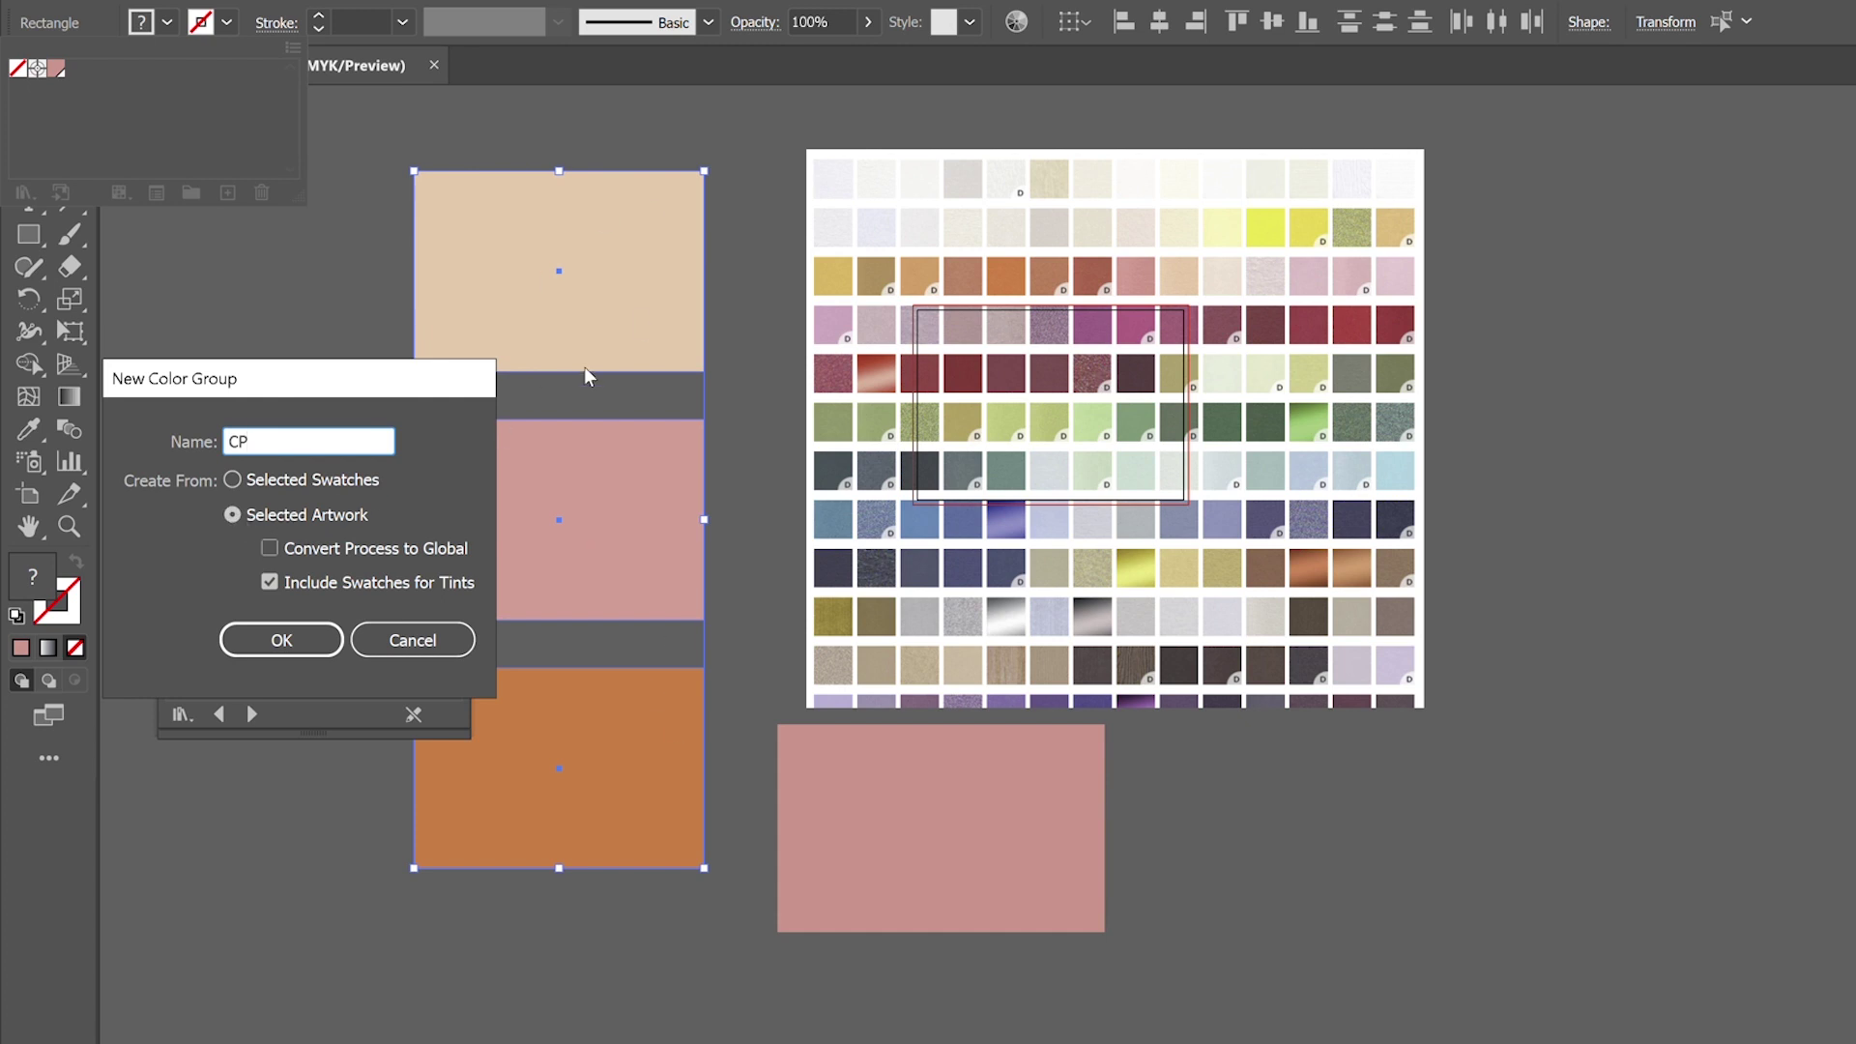
key("Return")
left_click(294, 48)
- Deselect the rectangles and set the fill to the peach swatch in the CP group
left_click(249, 292)
left_click(281, 280)
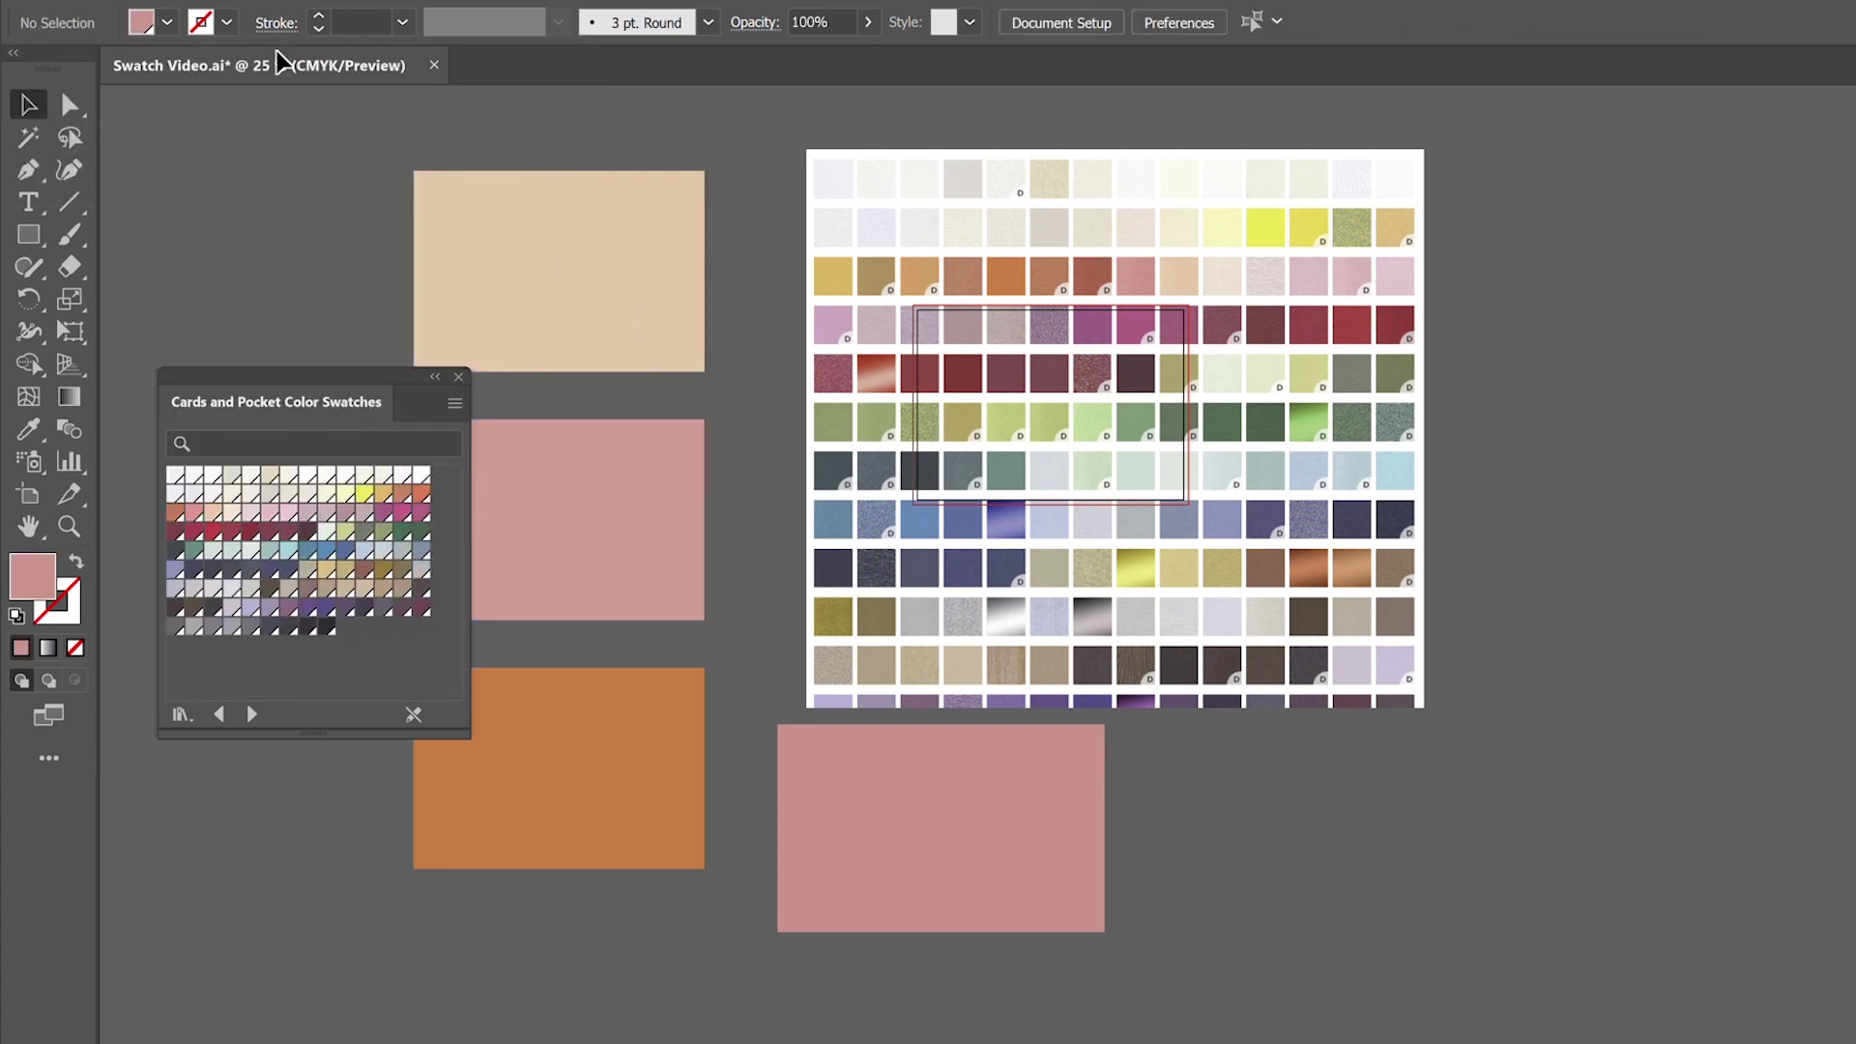
left_click(167, 22)
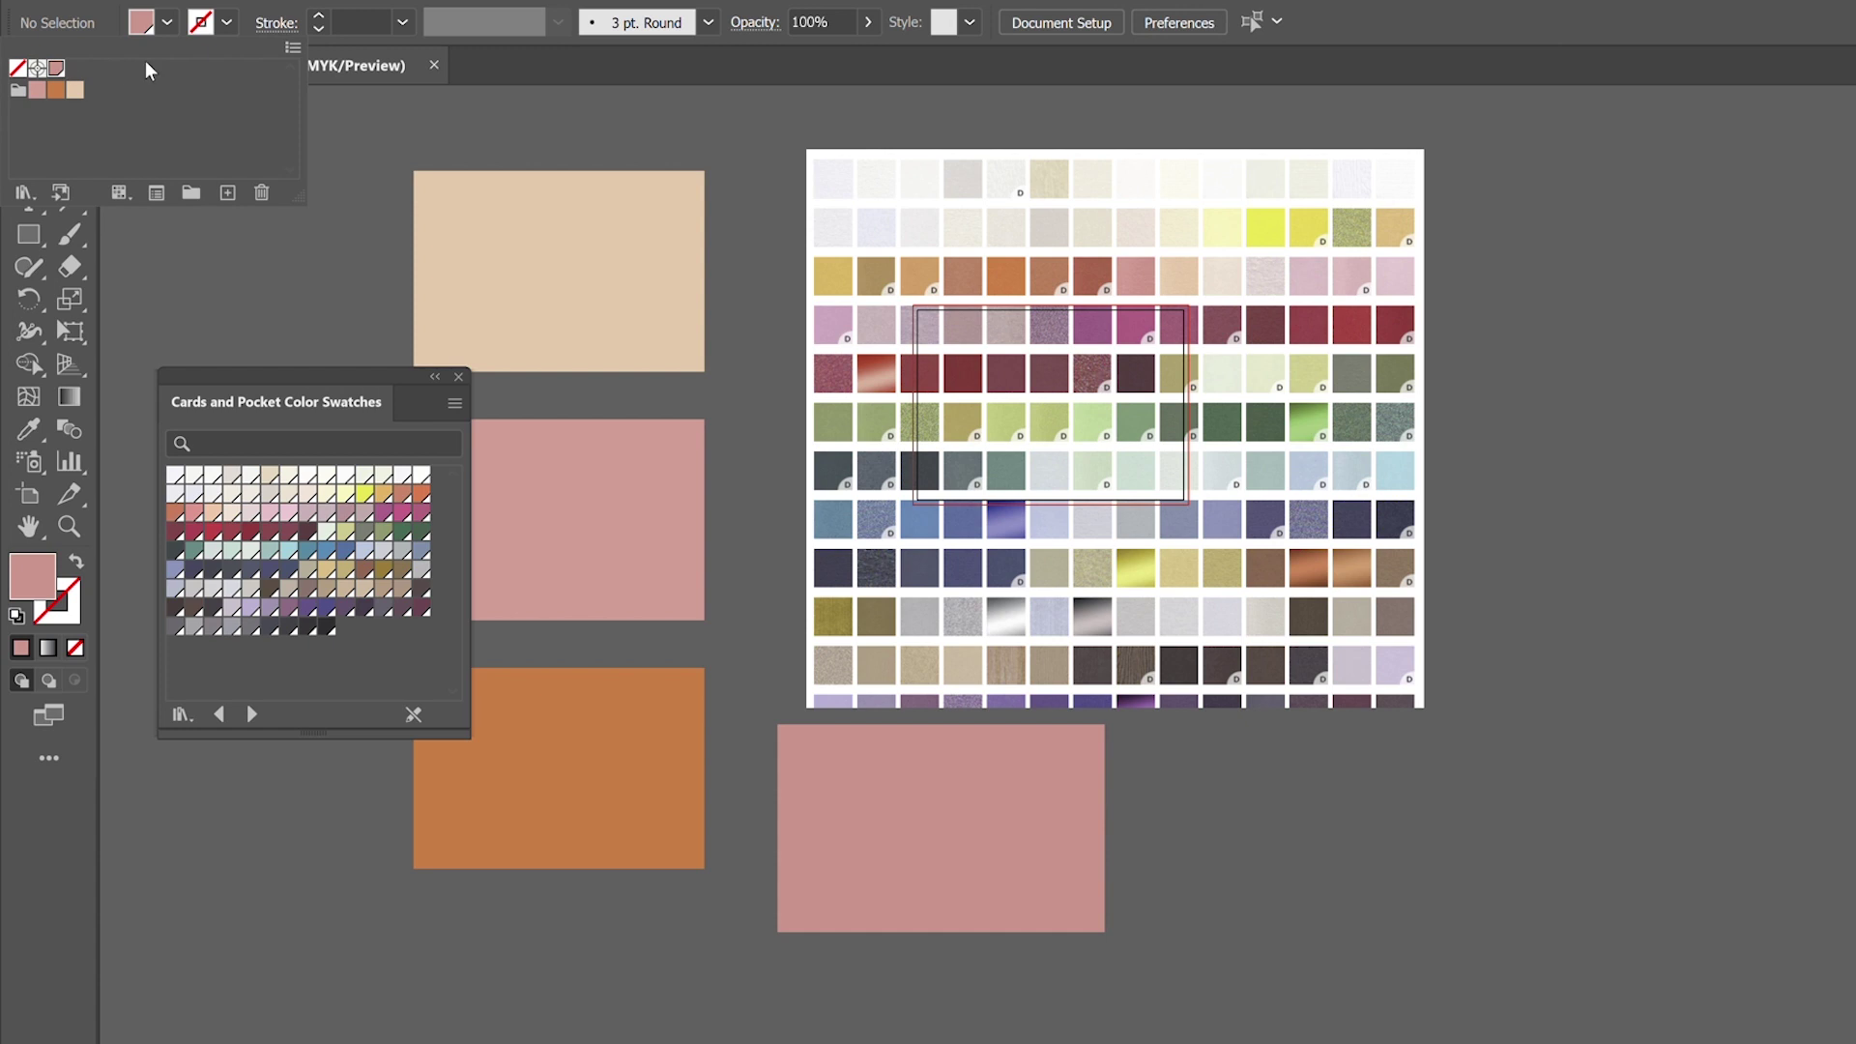
left_click(74, 90)
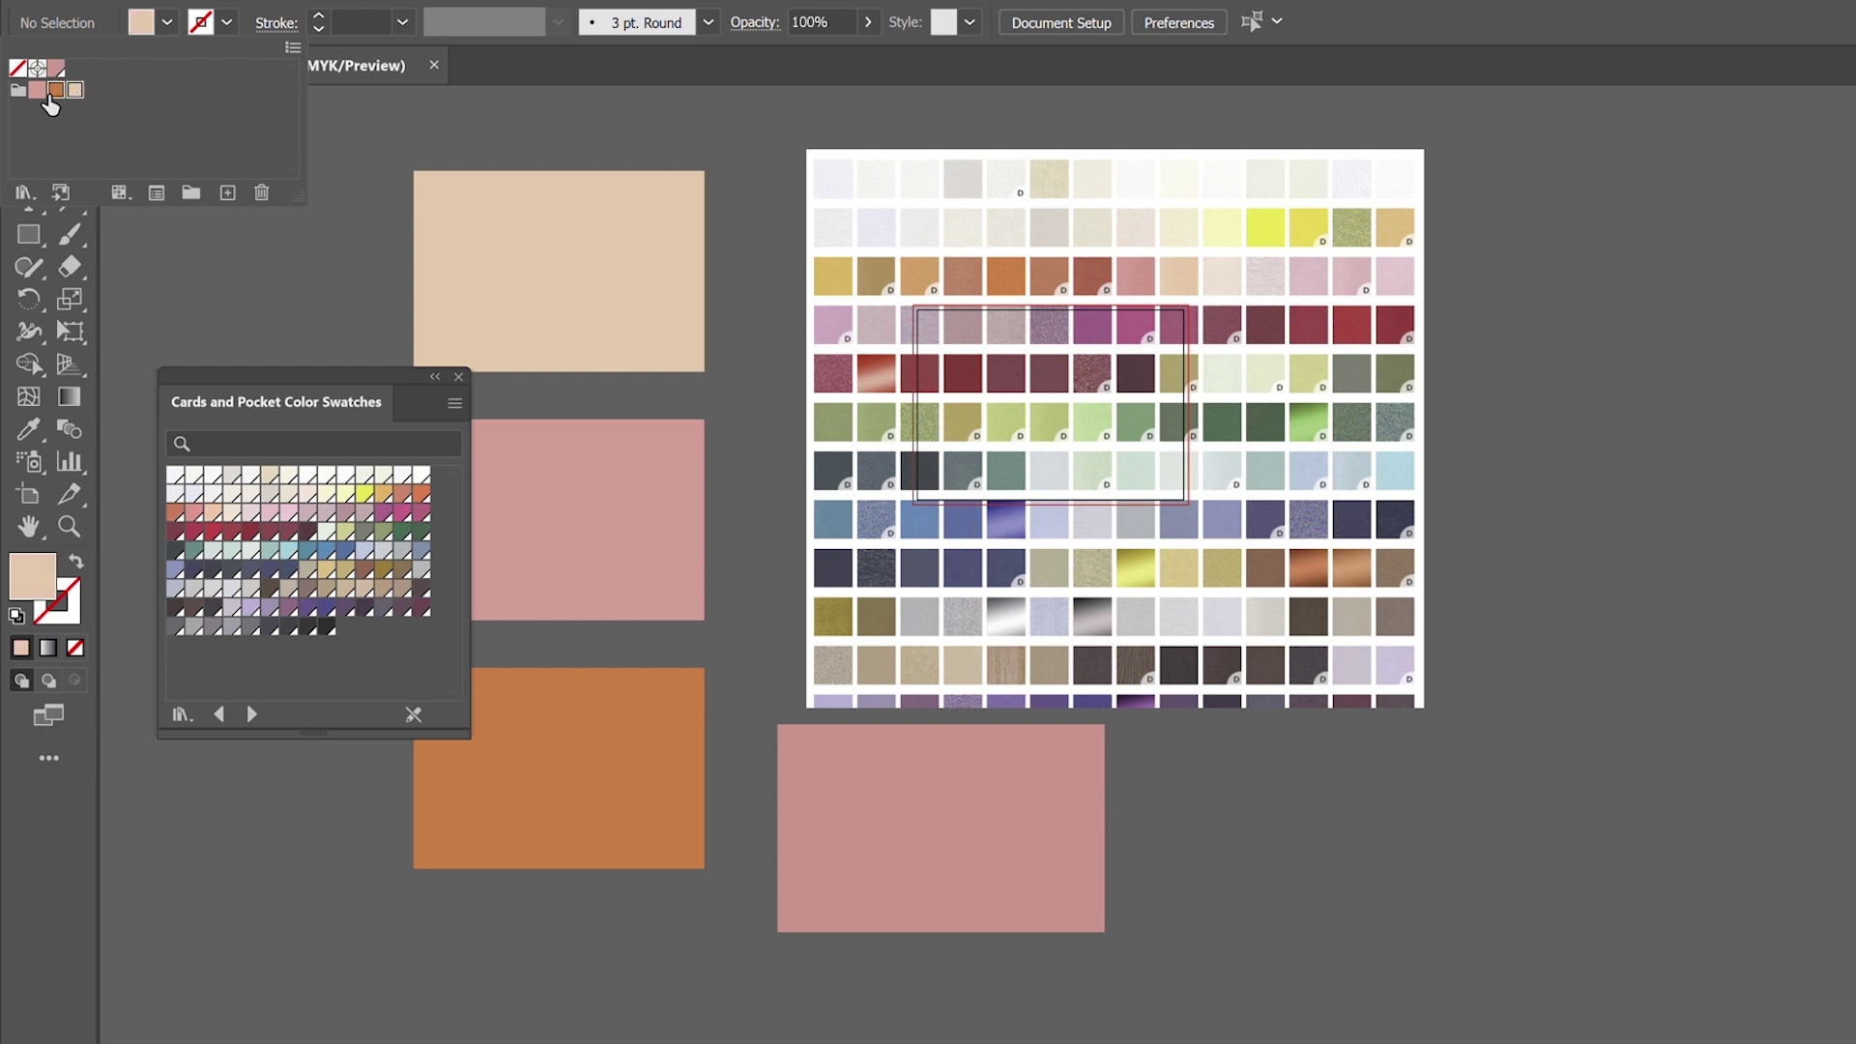
- Save the document swatches as a library file named CP Swatches
left_click(25, 192)
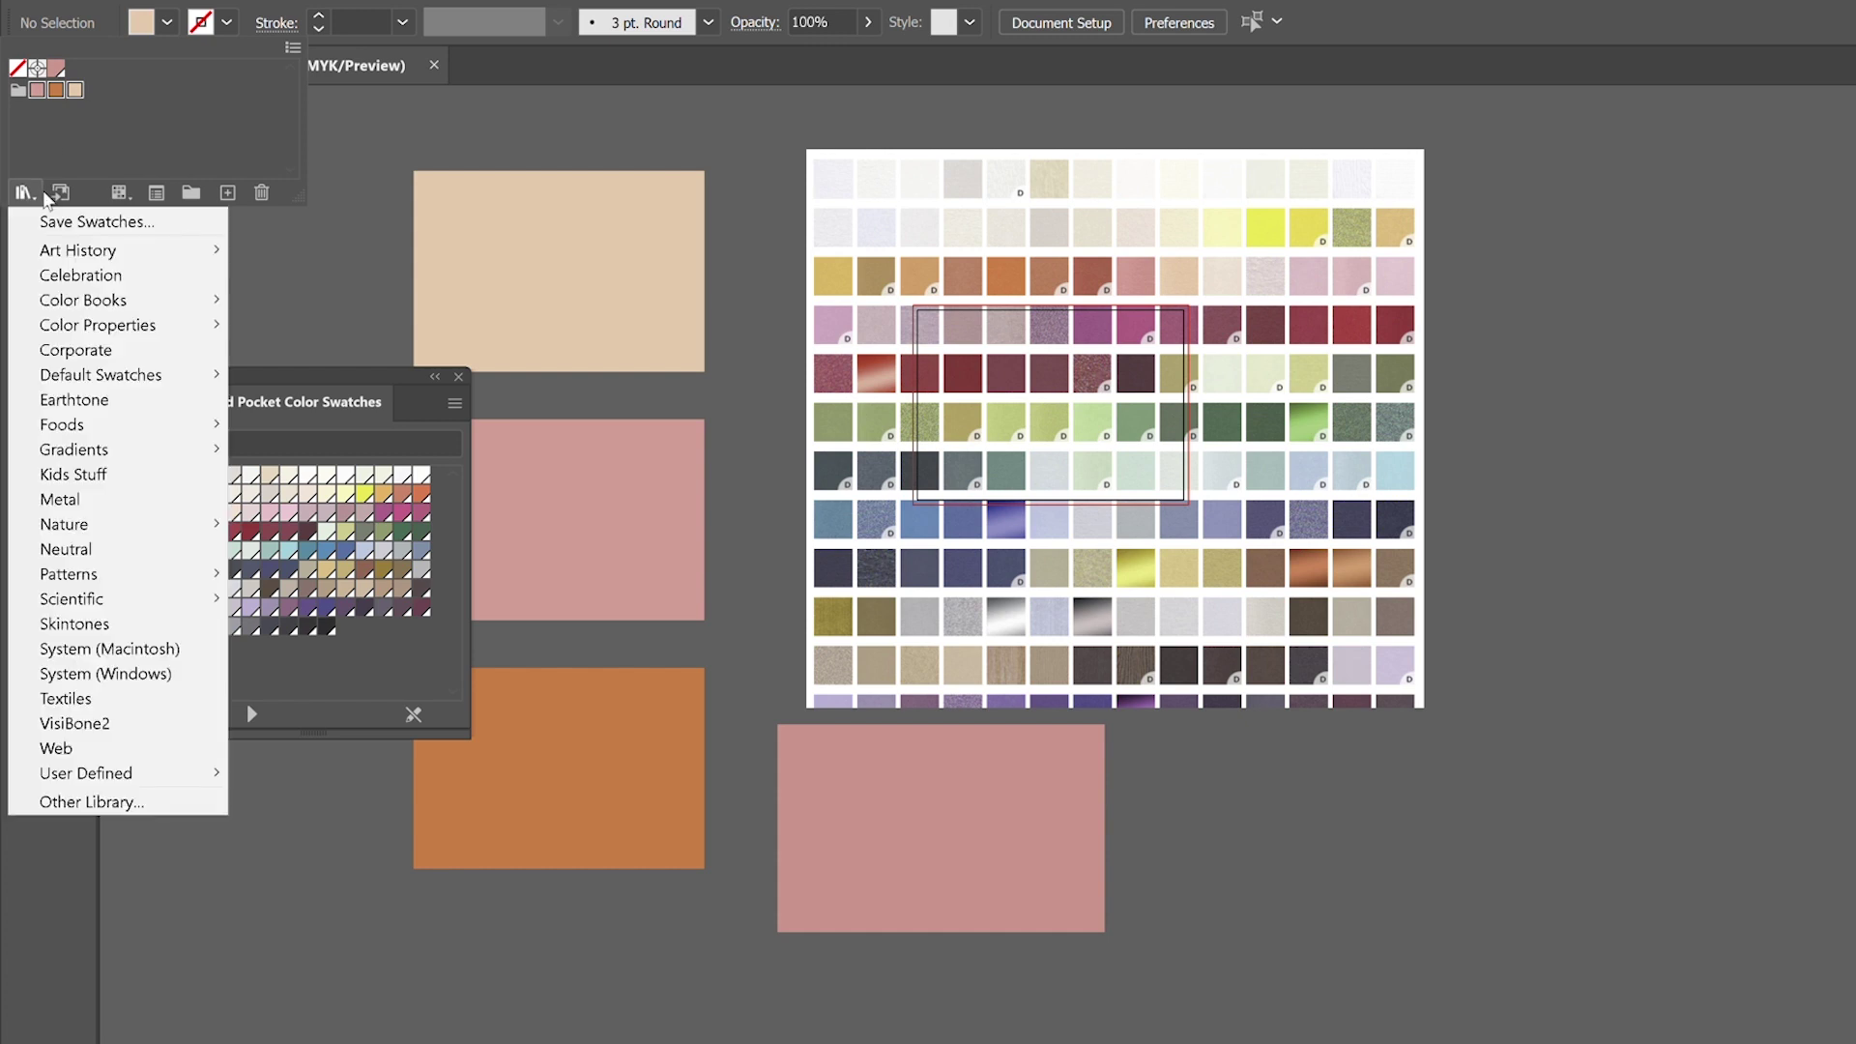
left_click(43, 219)
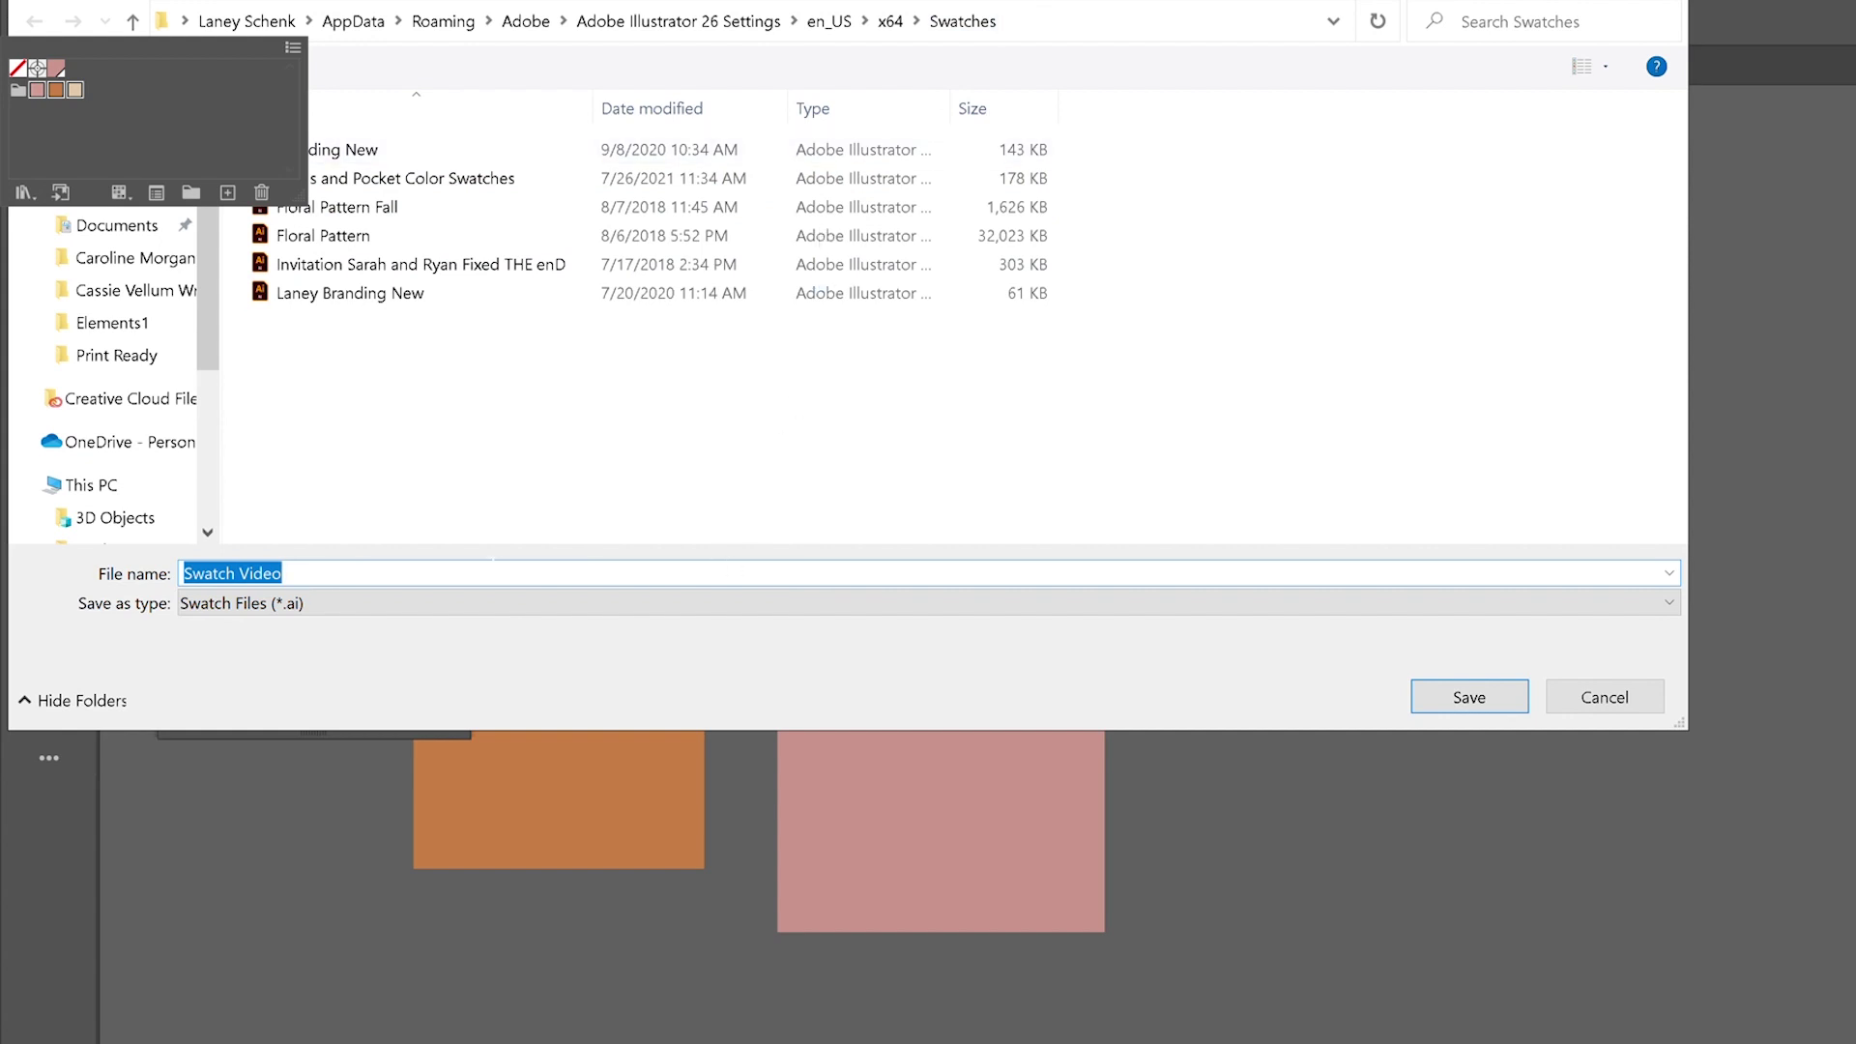
type("CP Swatches")
key("Return")
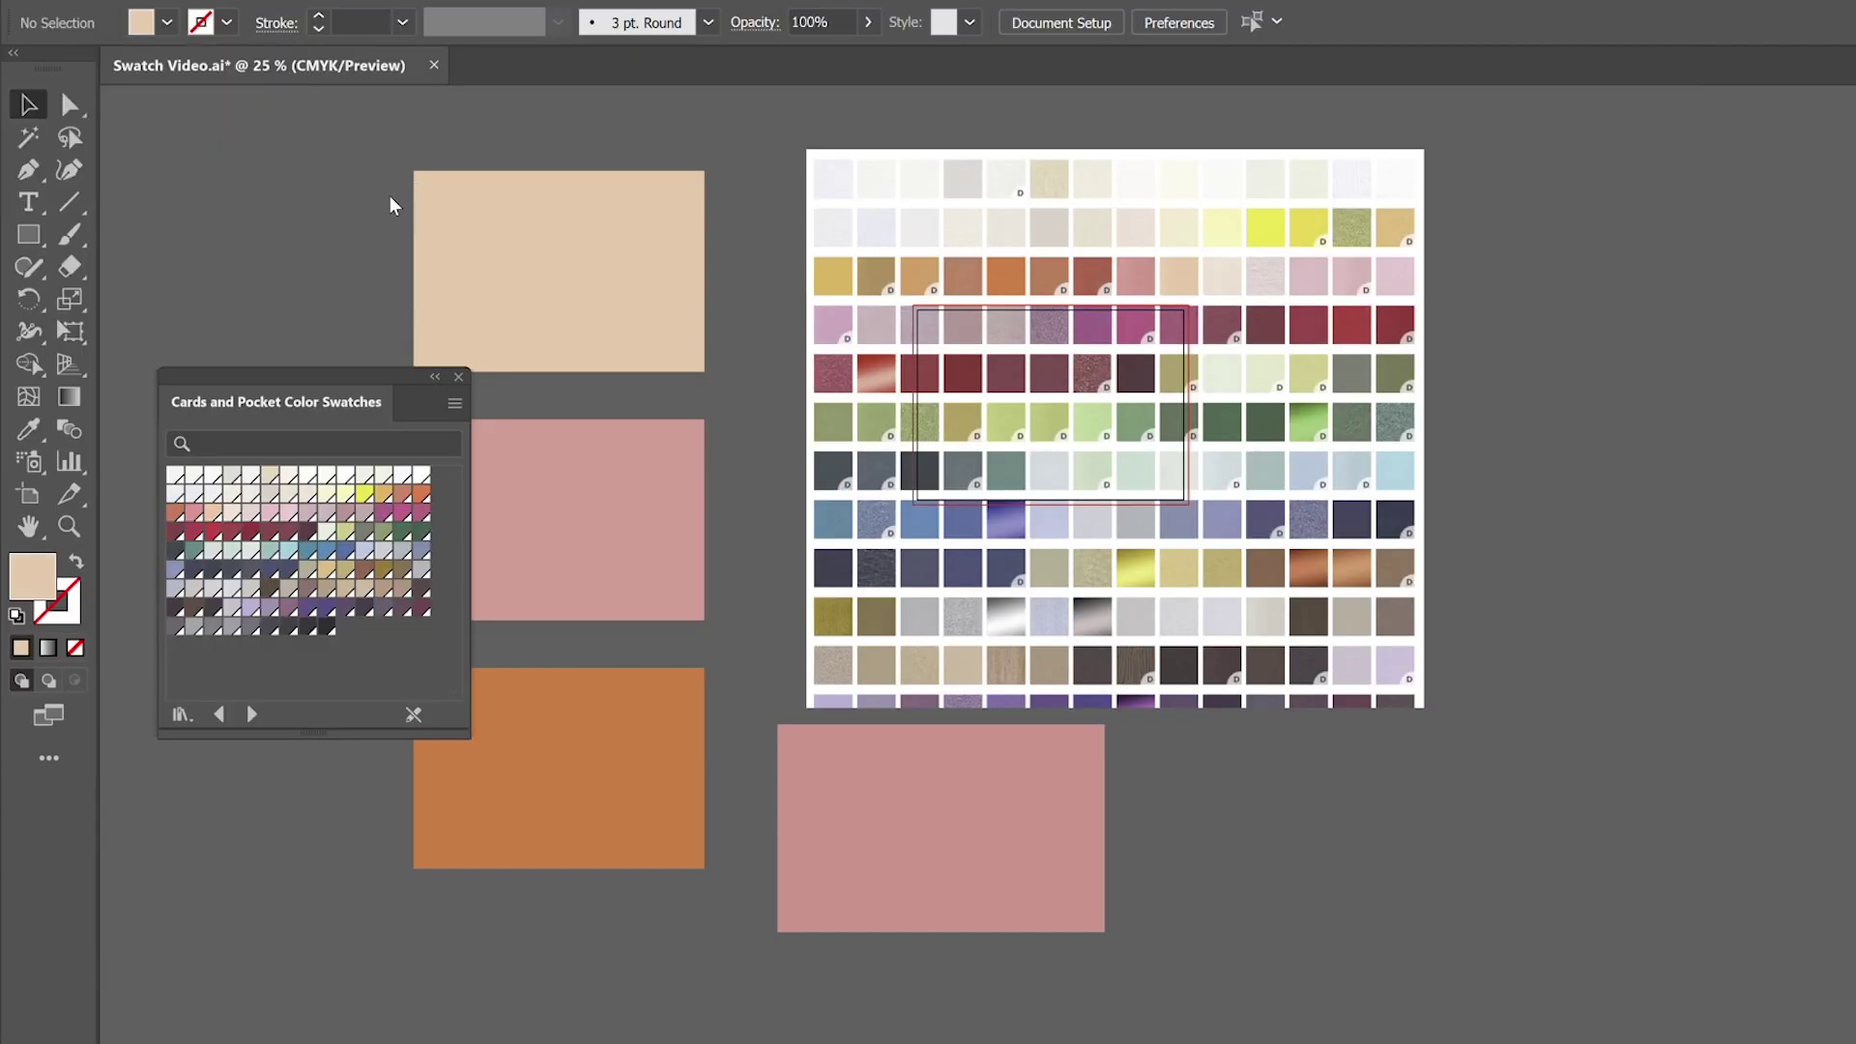
- Open the user-defined CP Swatches library from the Fill swatch libraries menu
left_click(167, 22)
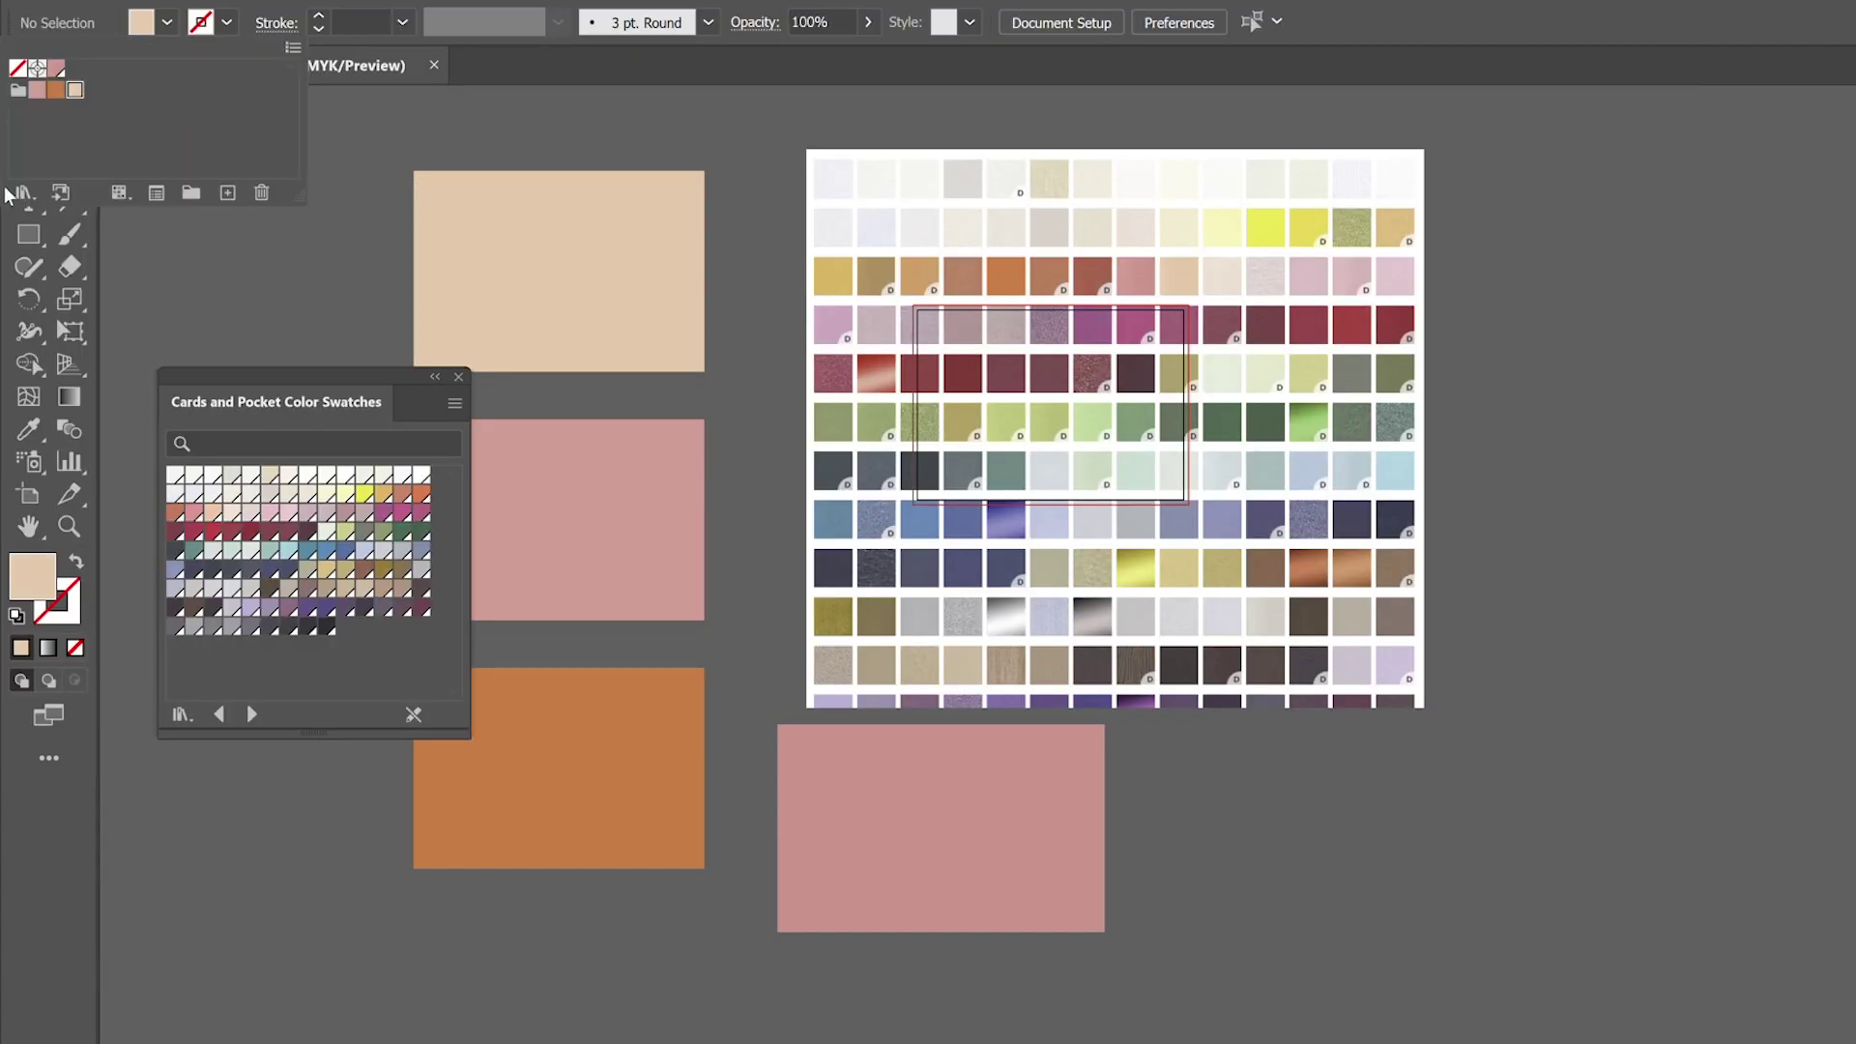
left_click(22, 192)
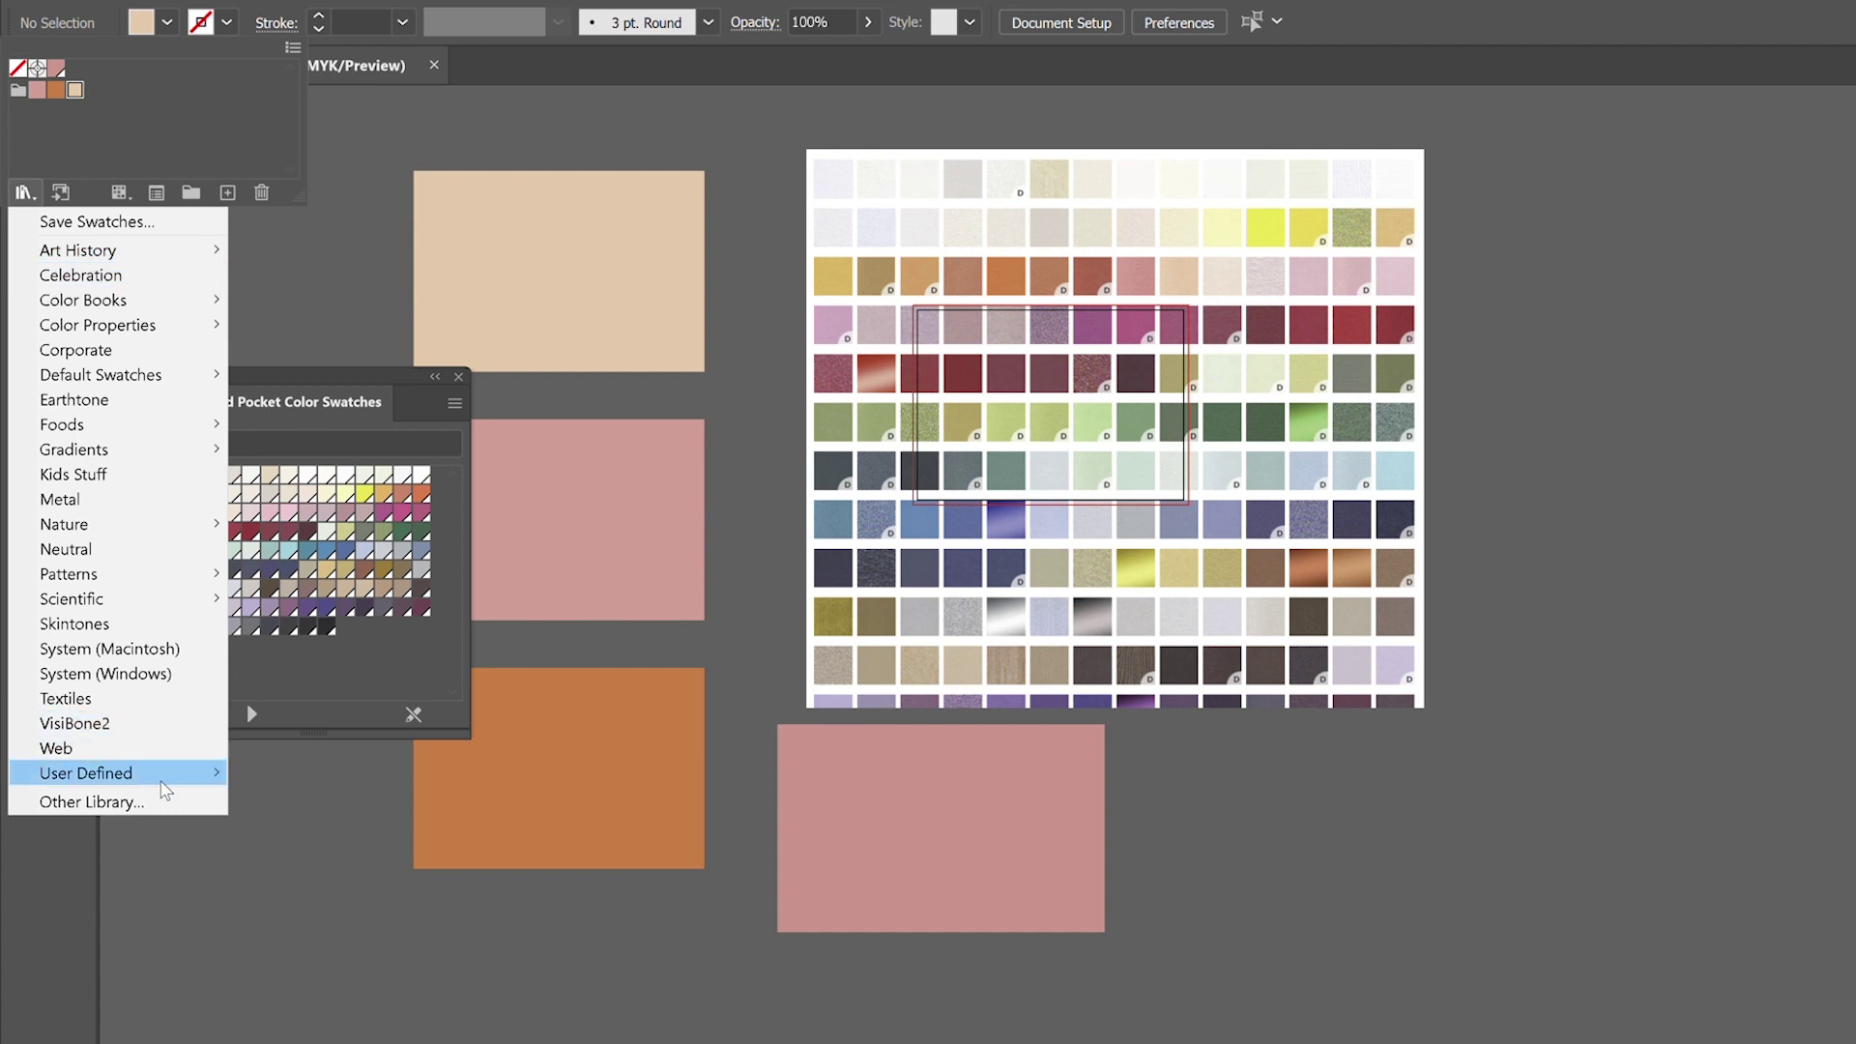
mouse_move(167, 791)
left_click(363, 801)
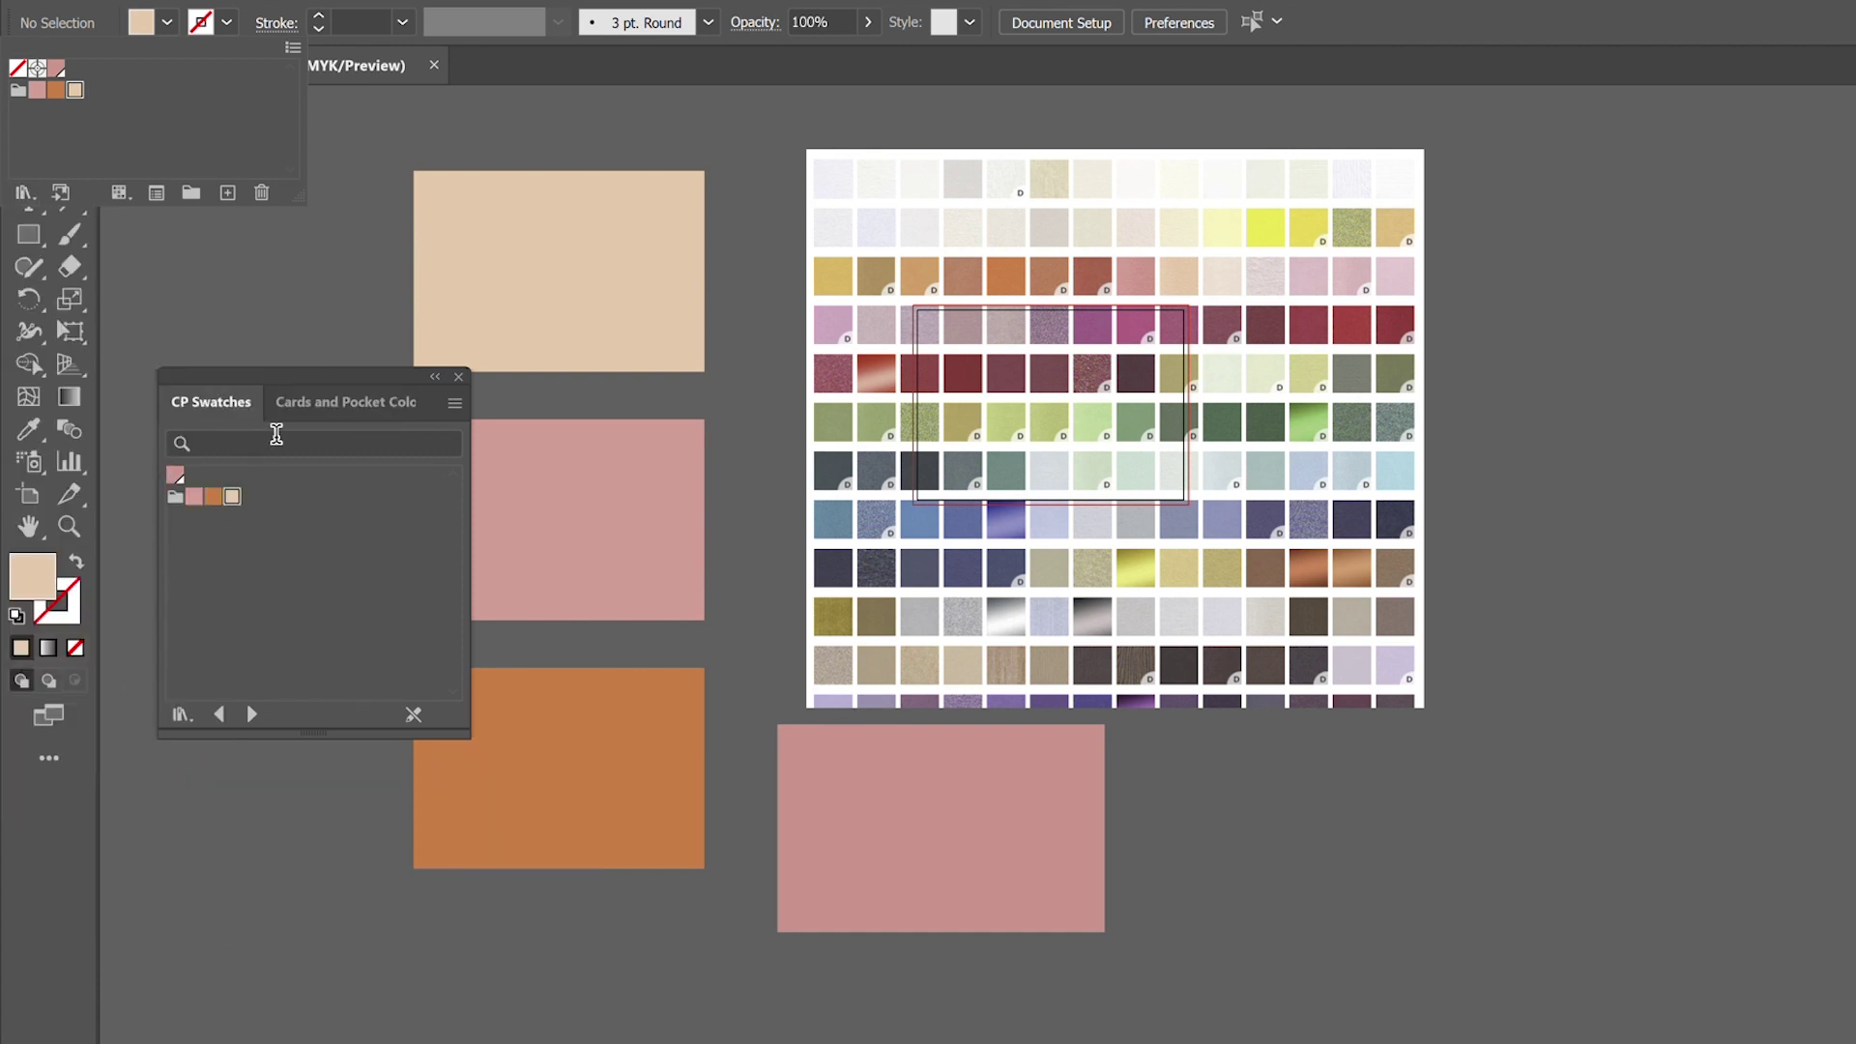
- Search 'co' in the CP Swatches library, then clear the search to show all swatches
left_click(273, 438)
type("co")
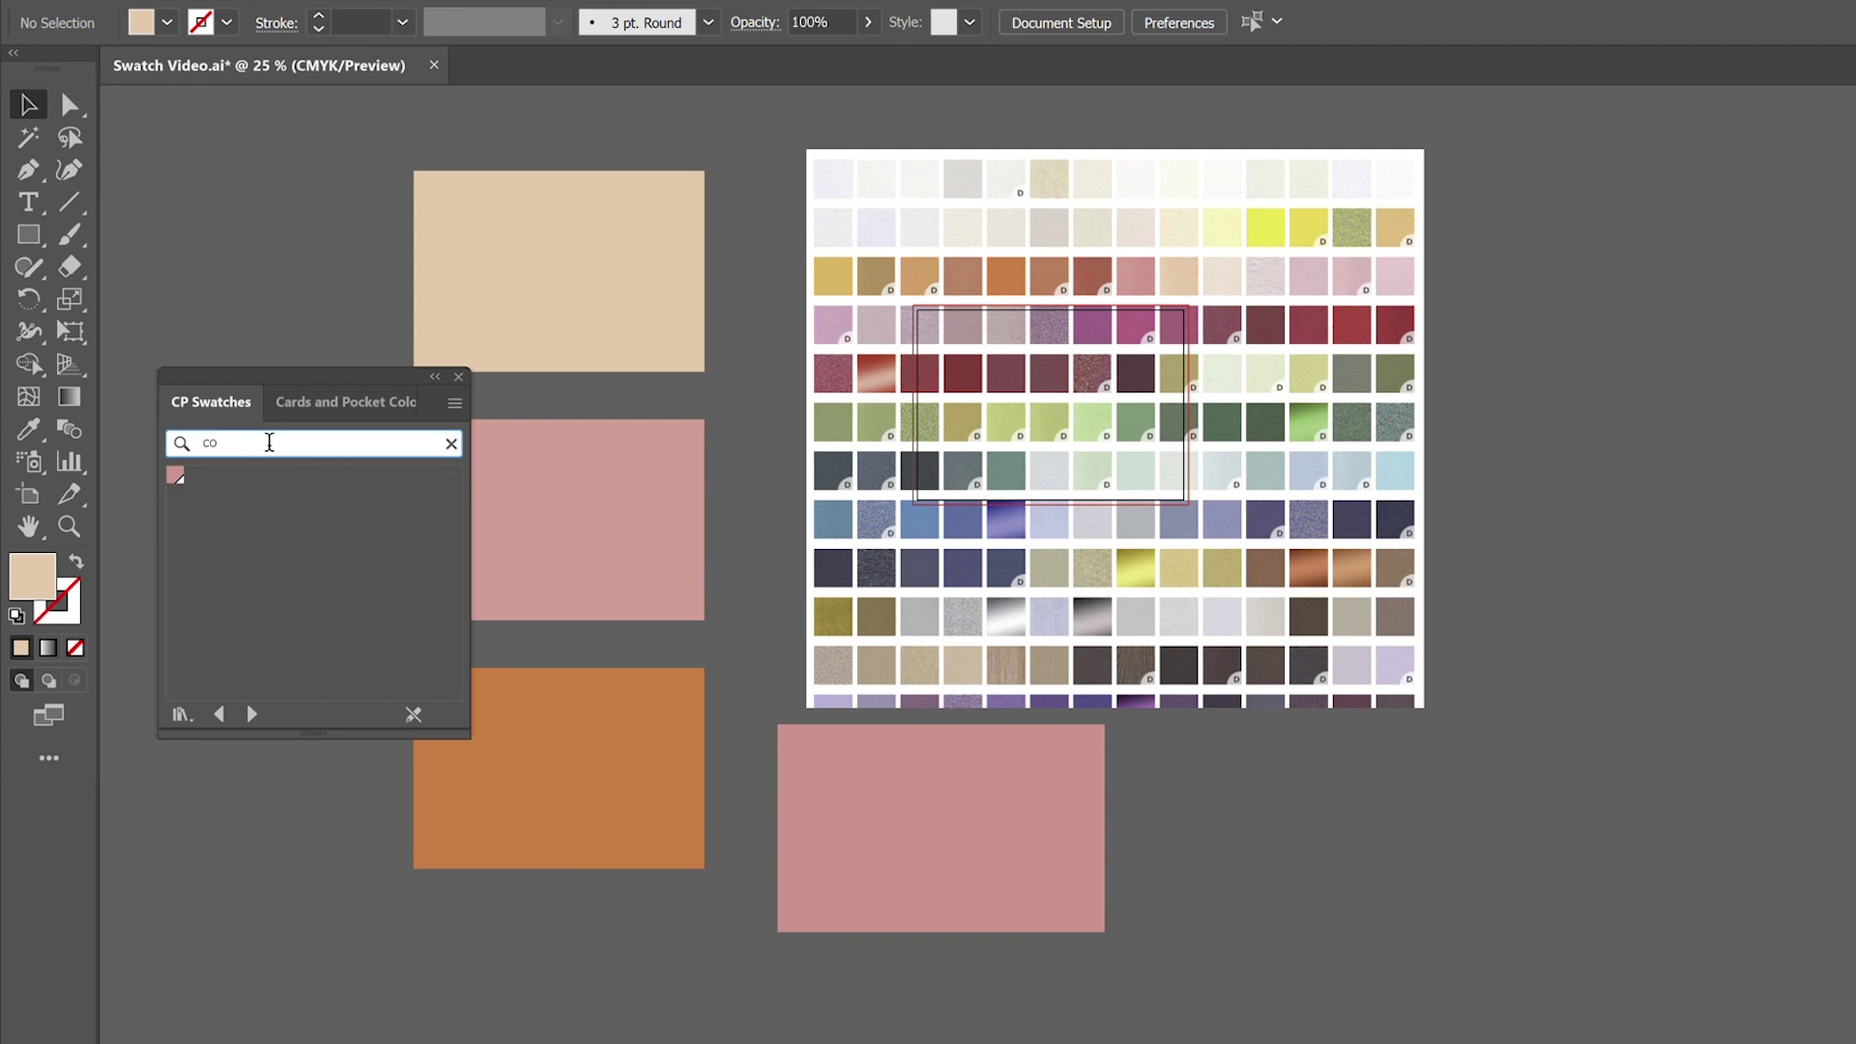
key("BackSpace")
key("BackSpace")
- Open the Branding New user-defined swatch library
left_click(167, 27)
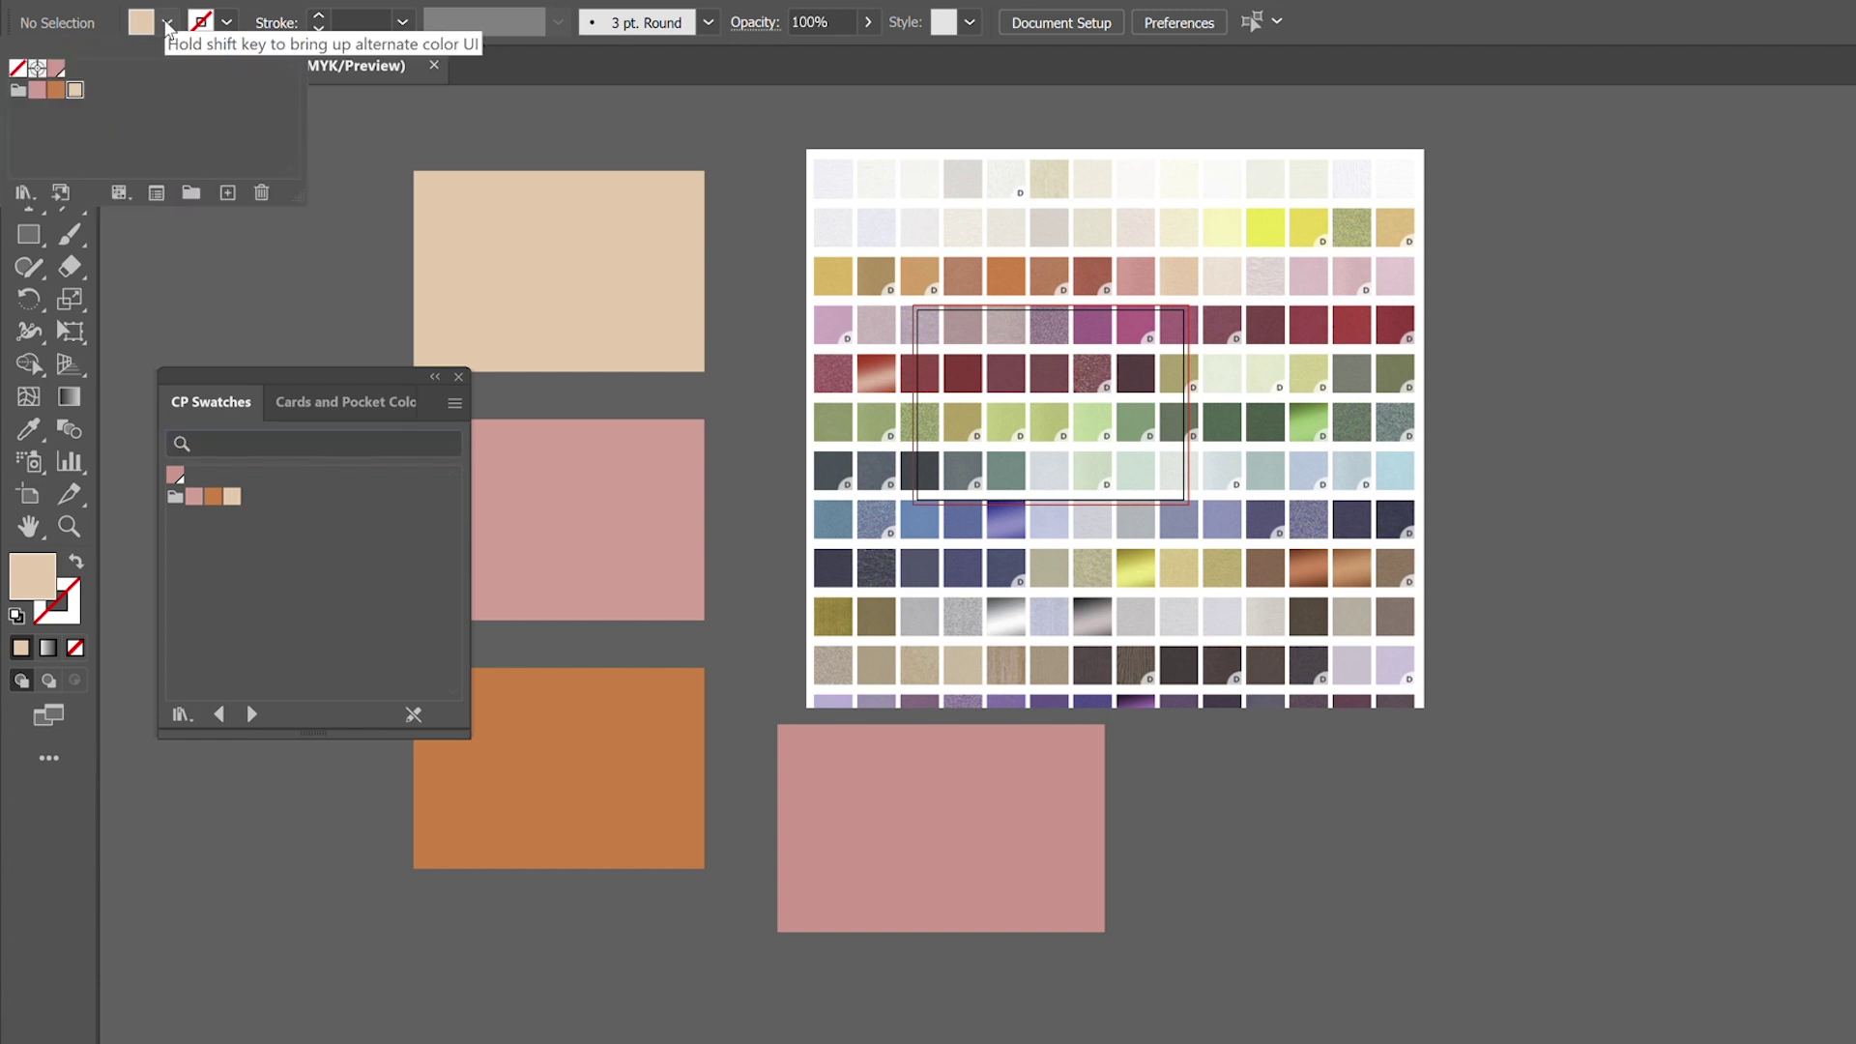
left_click(43, 198)
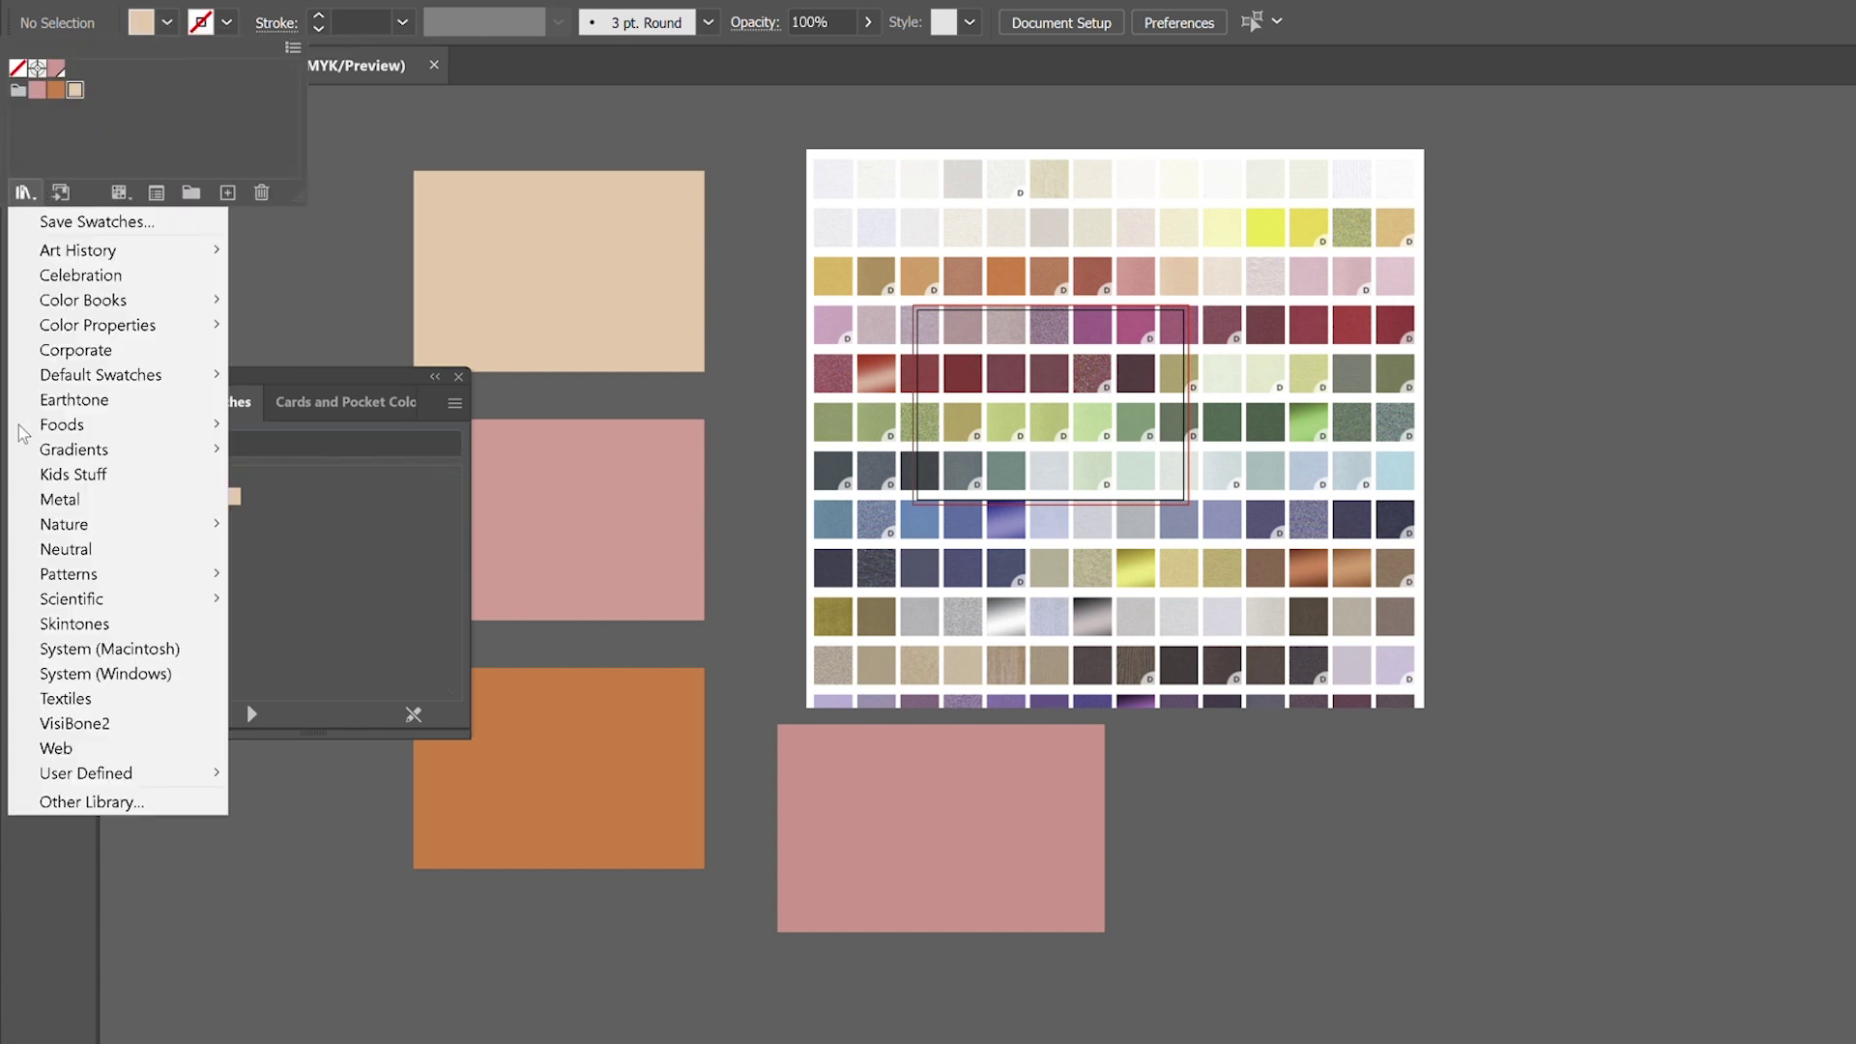
mouse_move(215, 773)
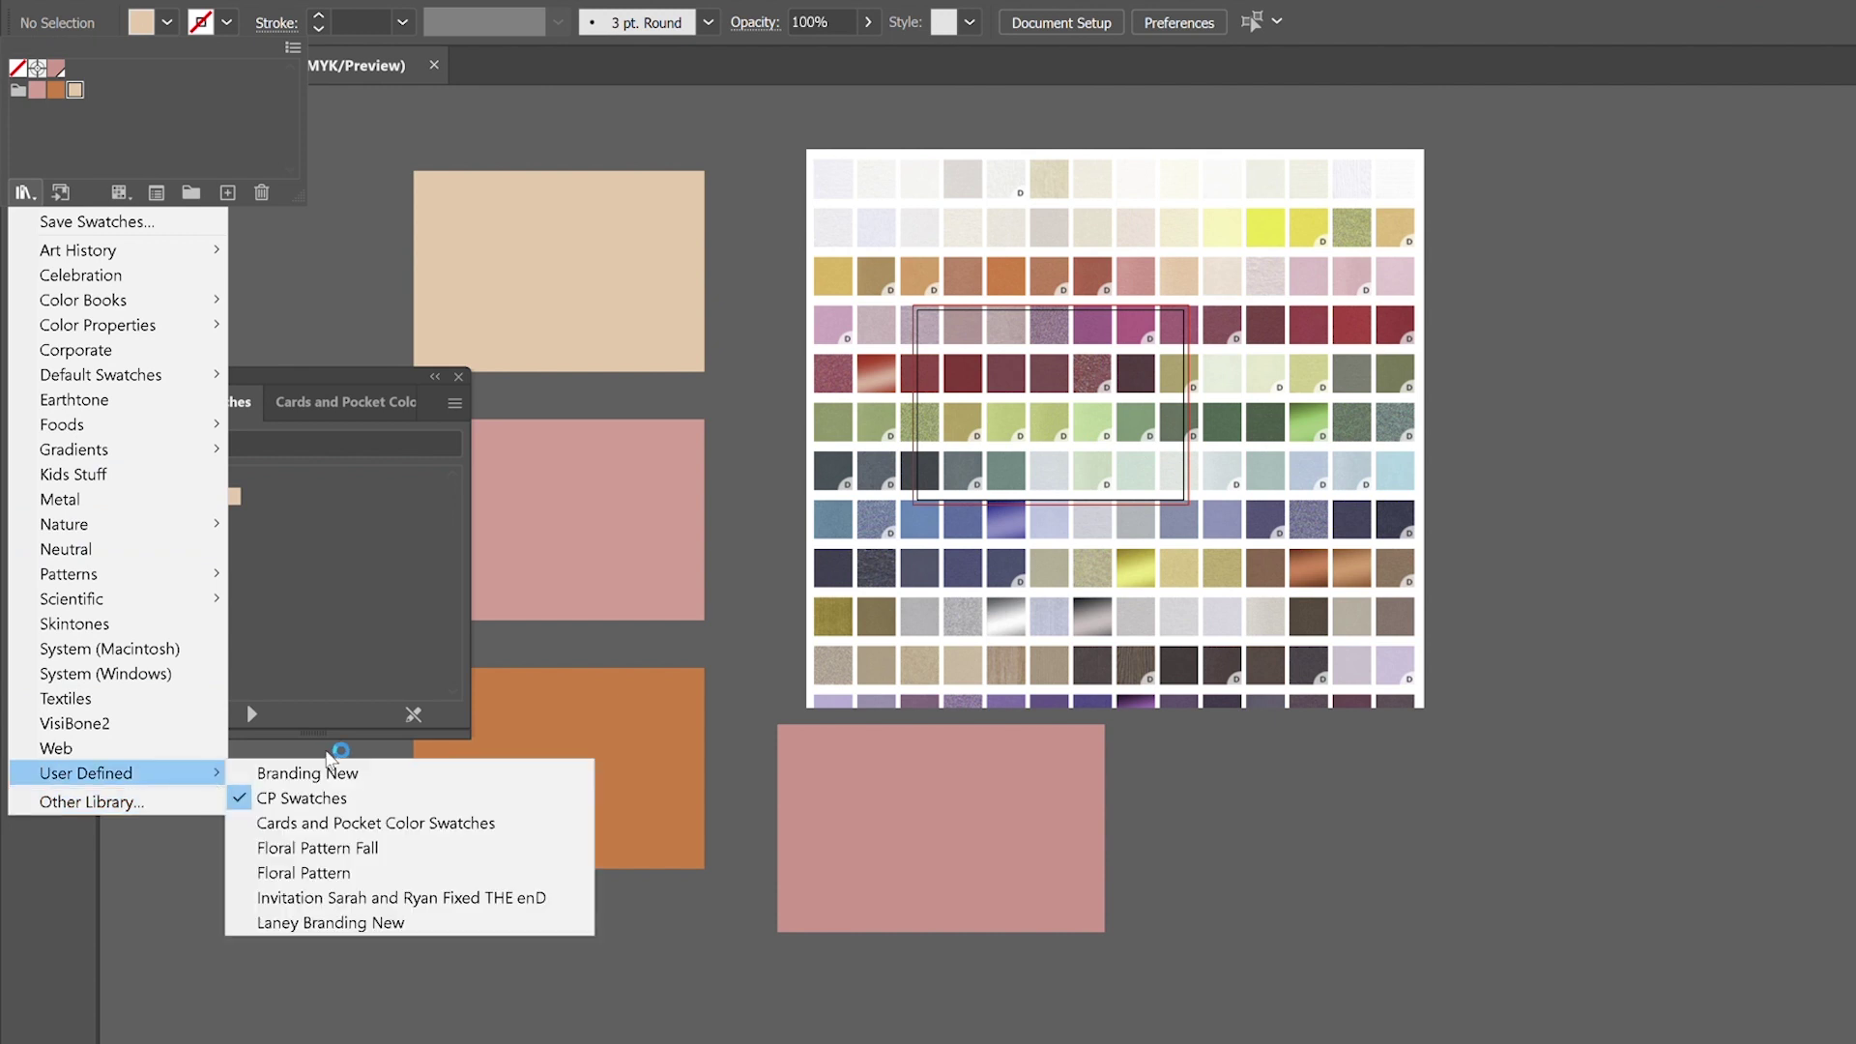
left_click(324, 770)
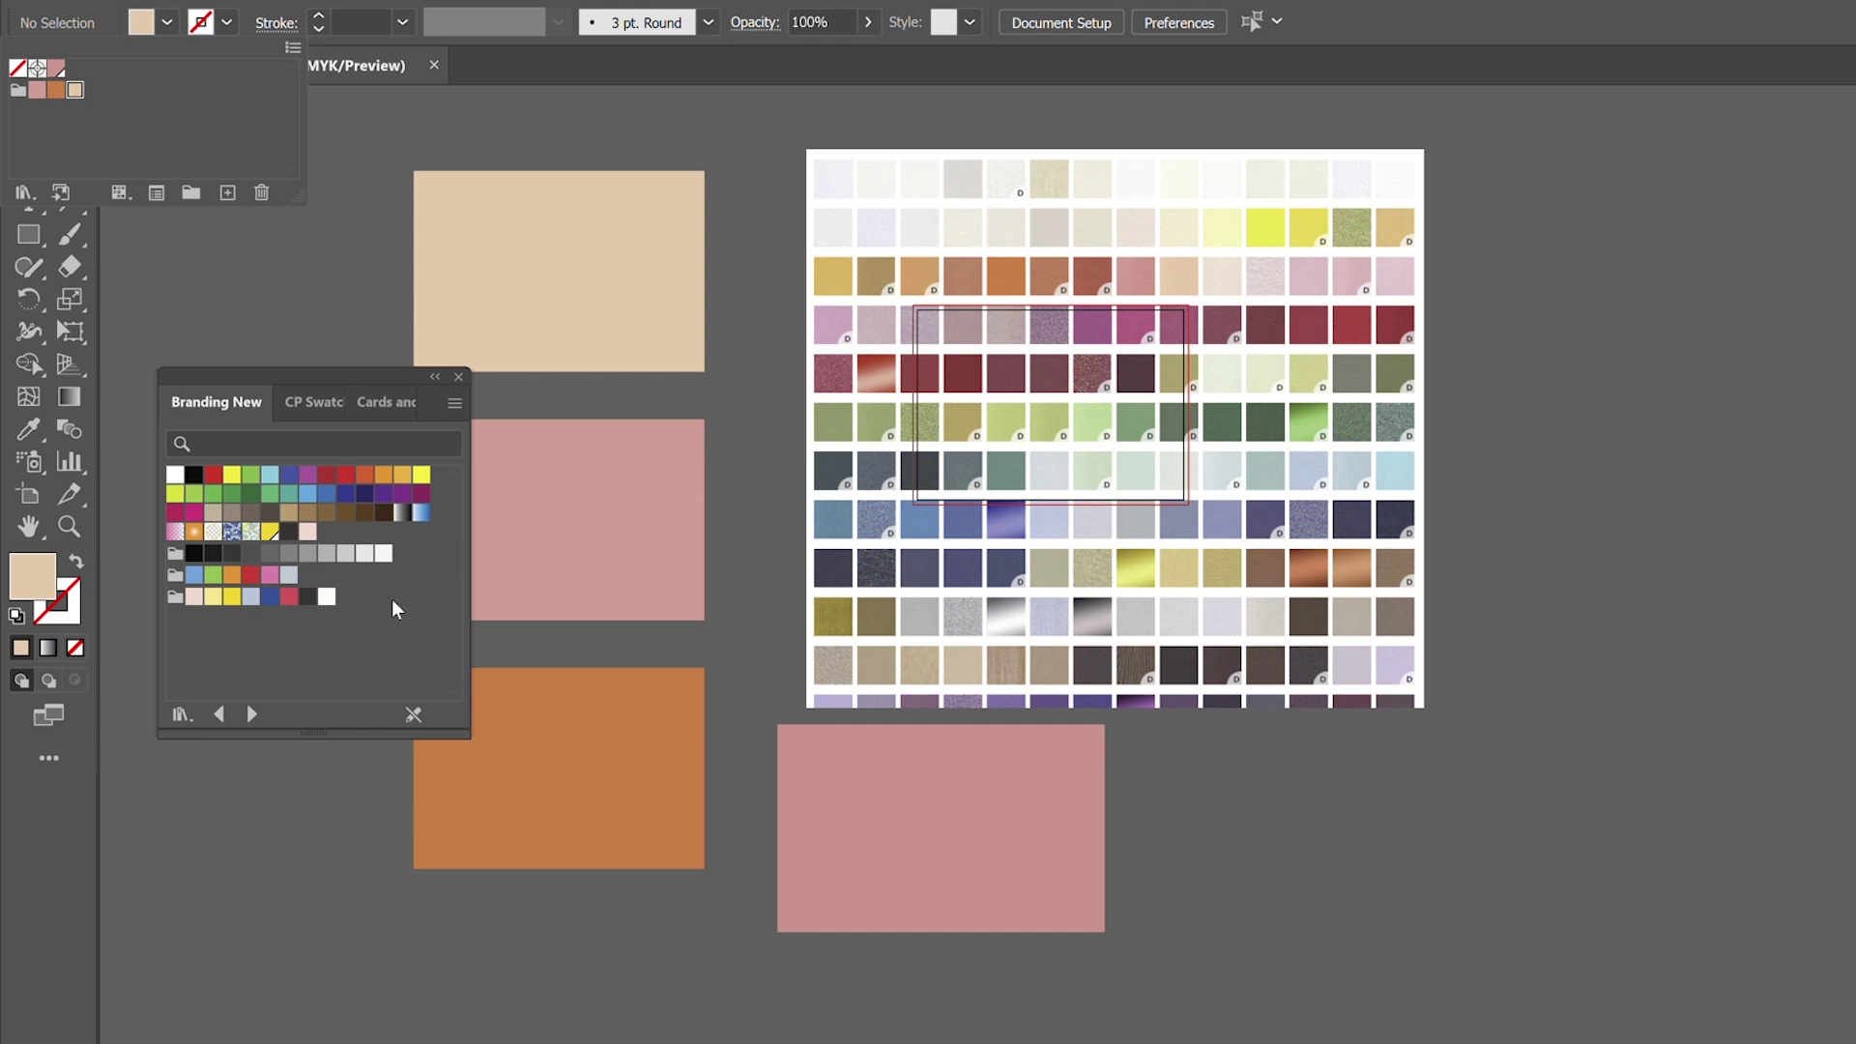
- Collapse the libraries to a name list, move it top-left, and switch to the Cards and Pockets colour page
left_click(443, 381)
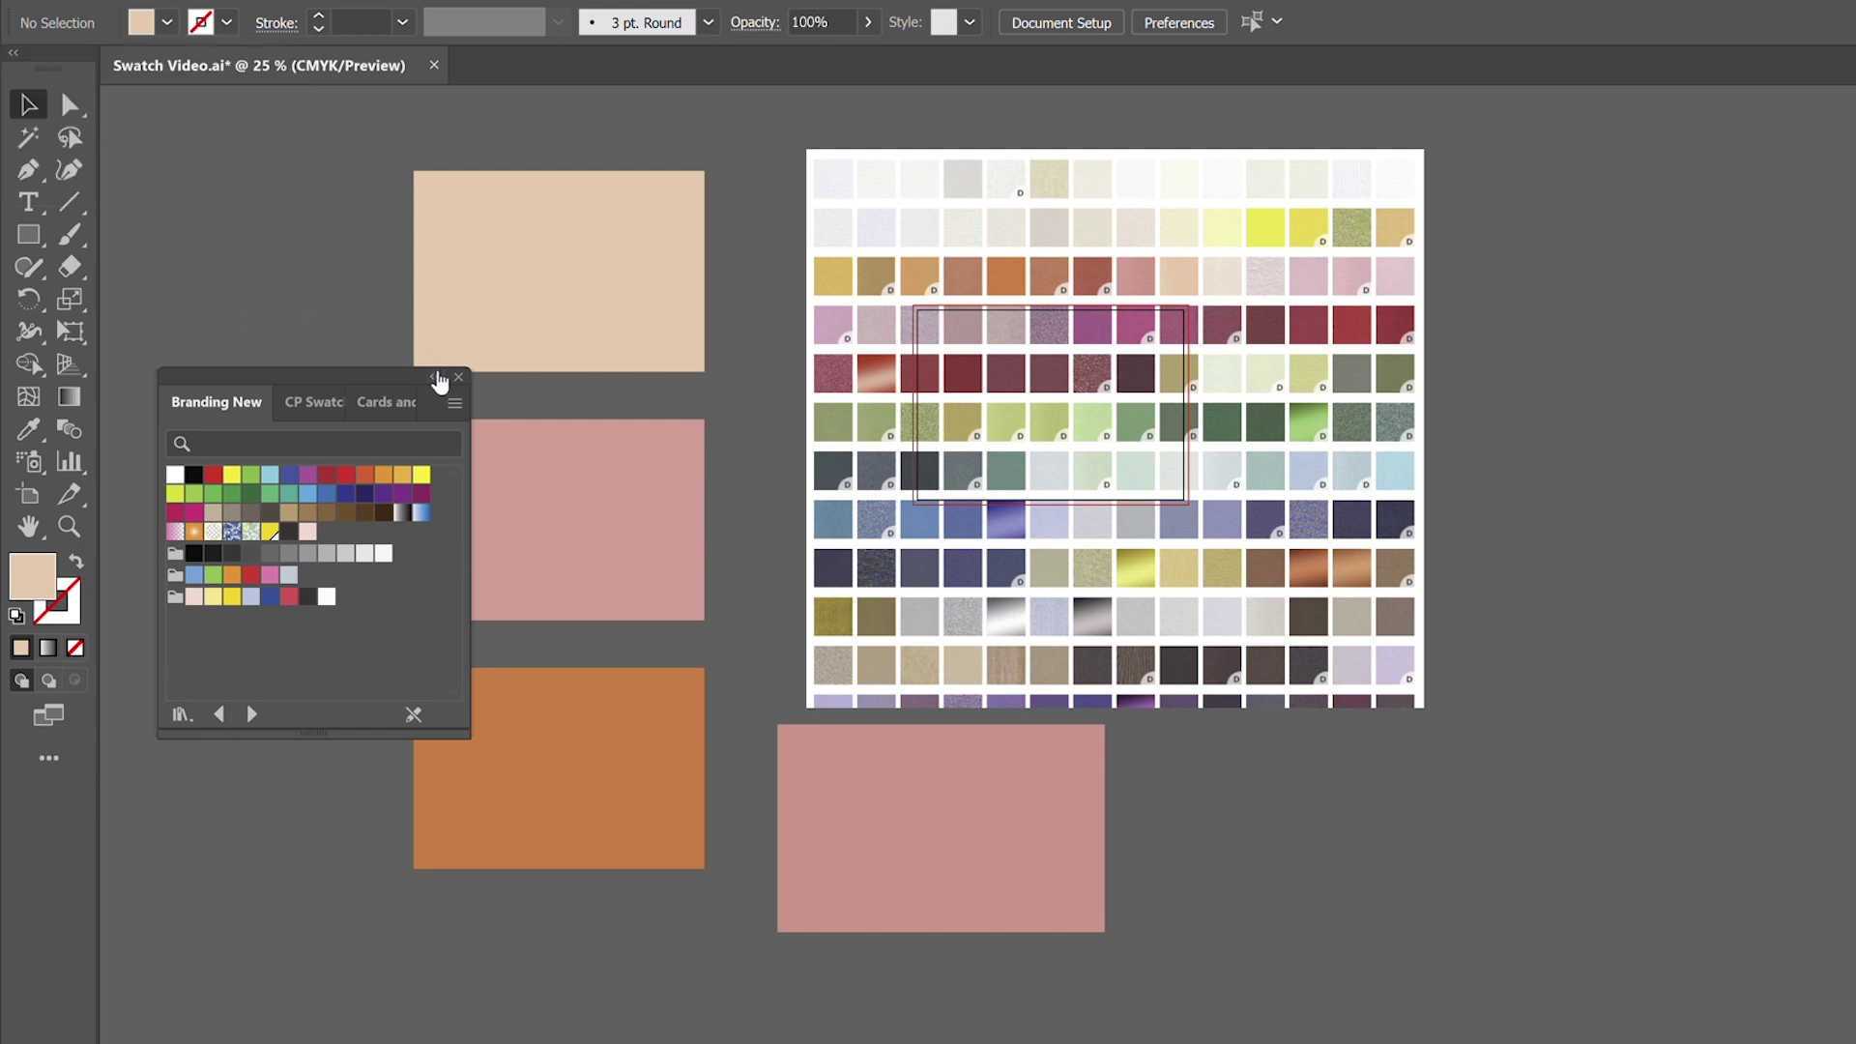
left_click(437, 378)
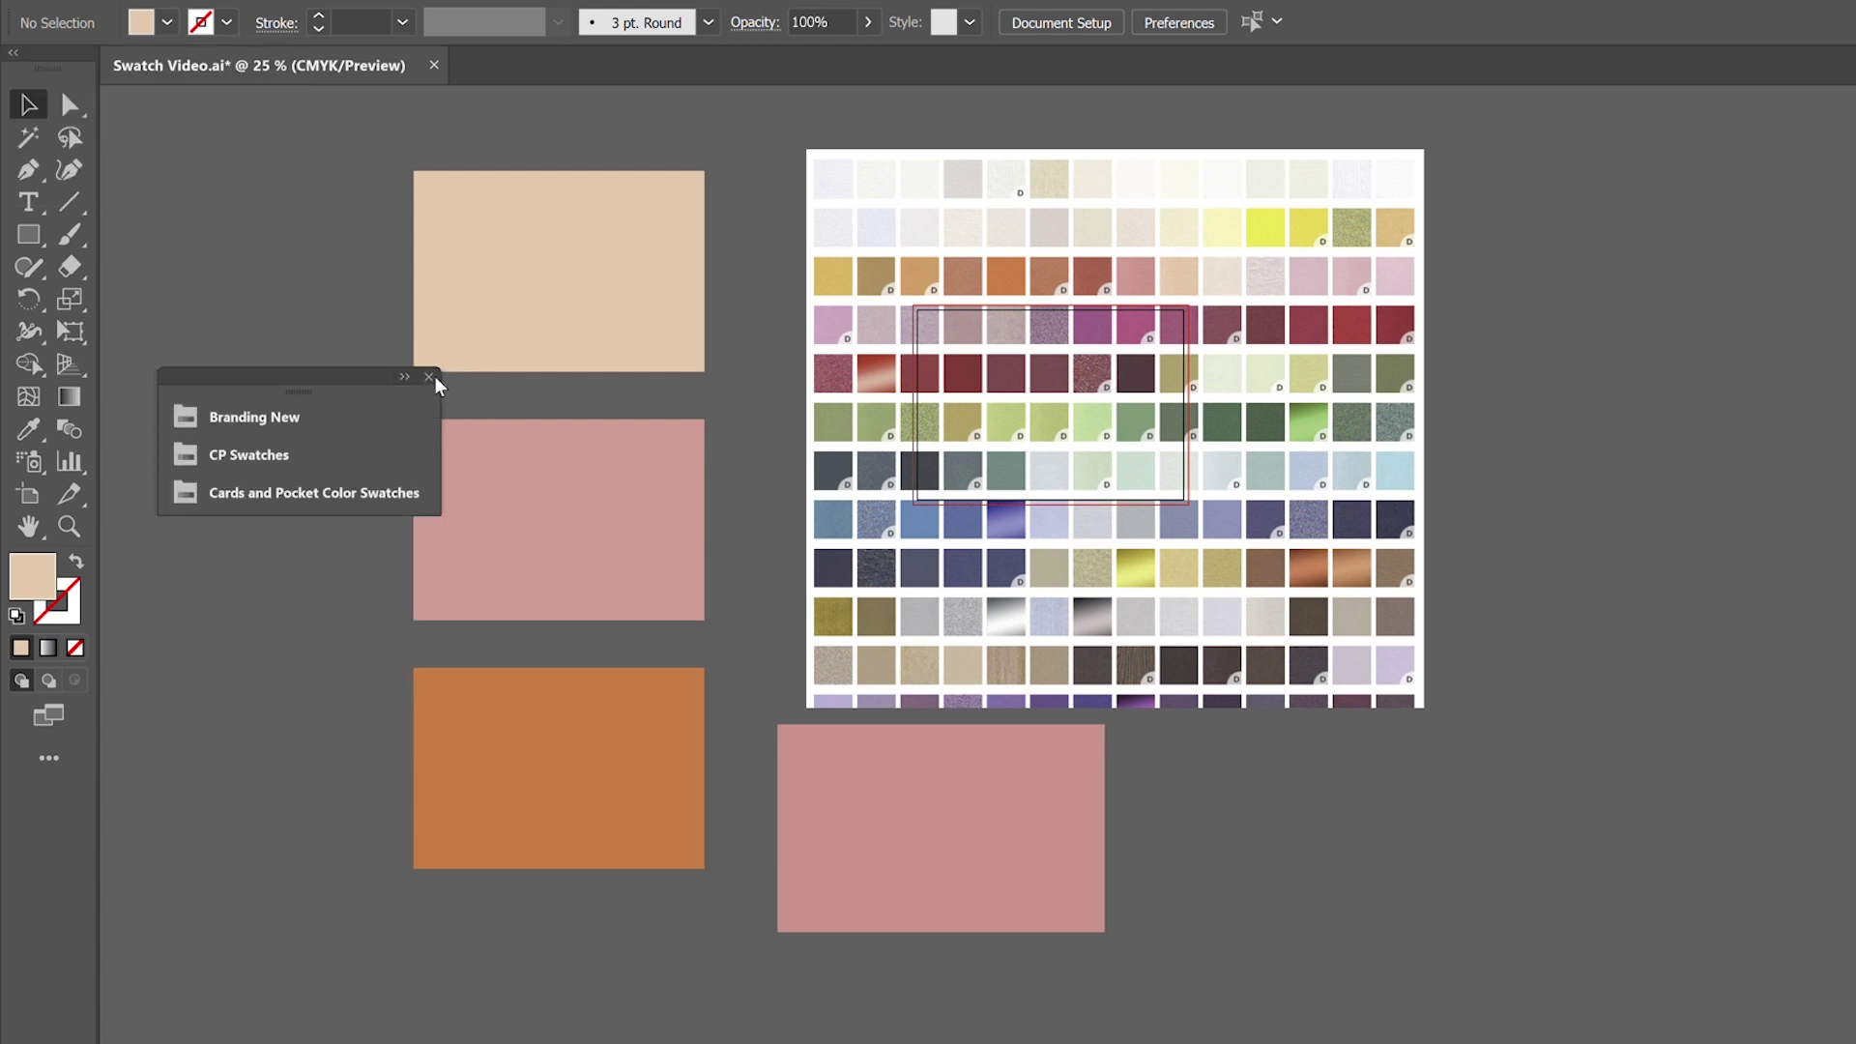
left_click_drag(299, 380, 268, 187)
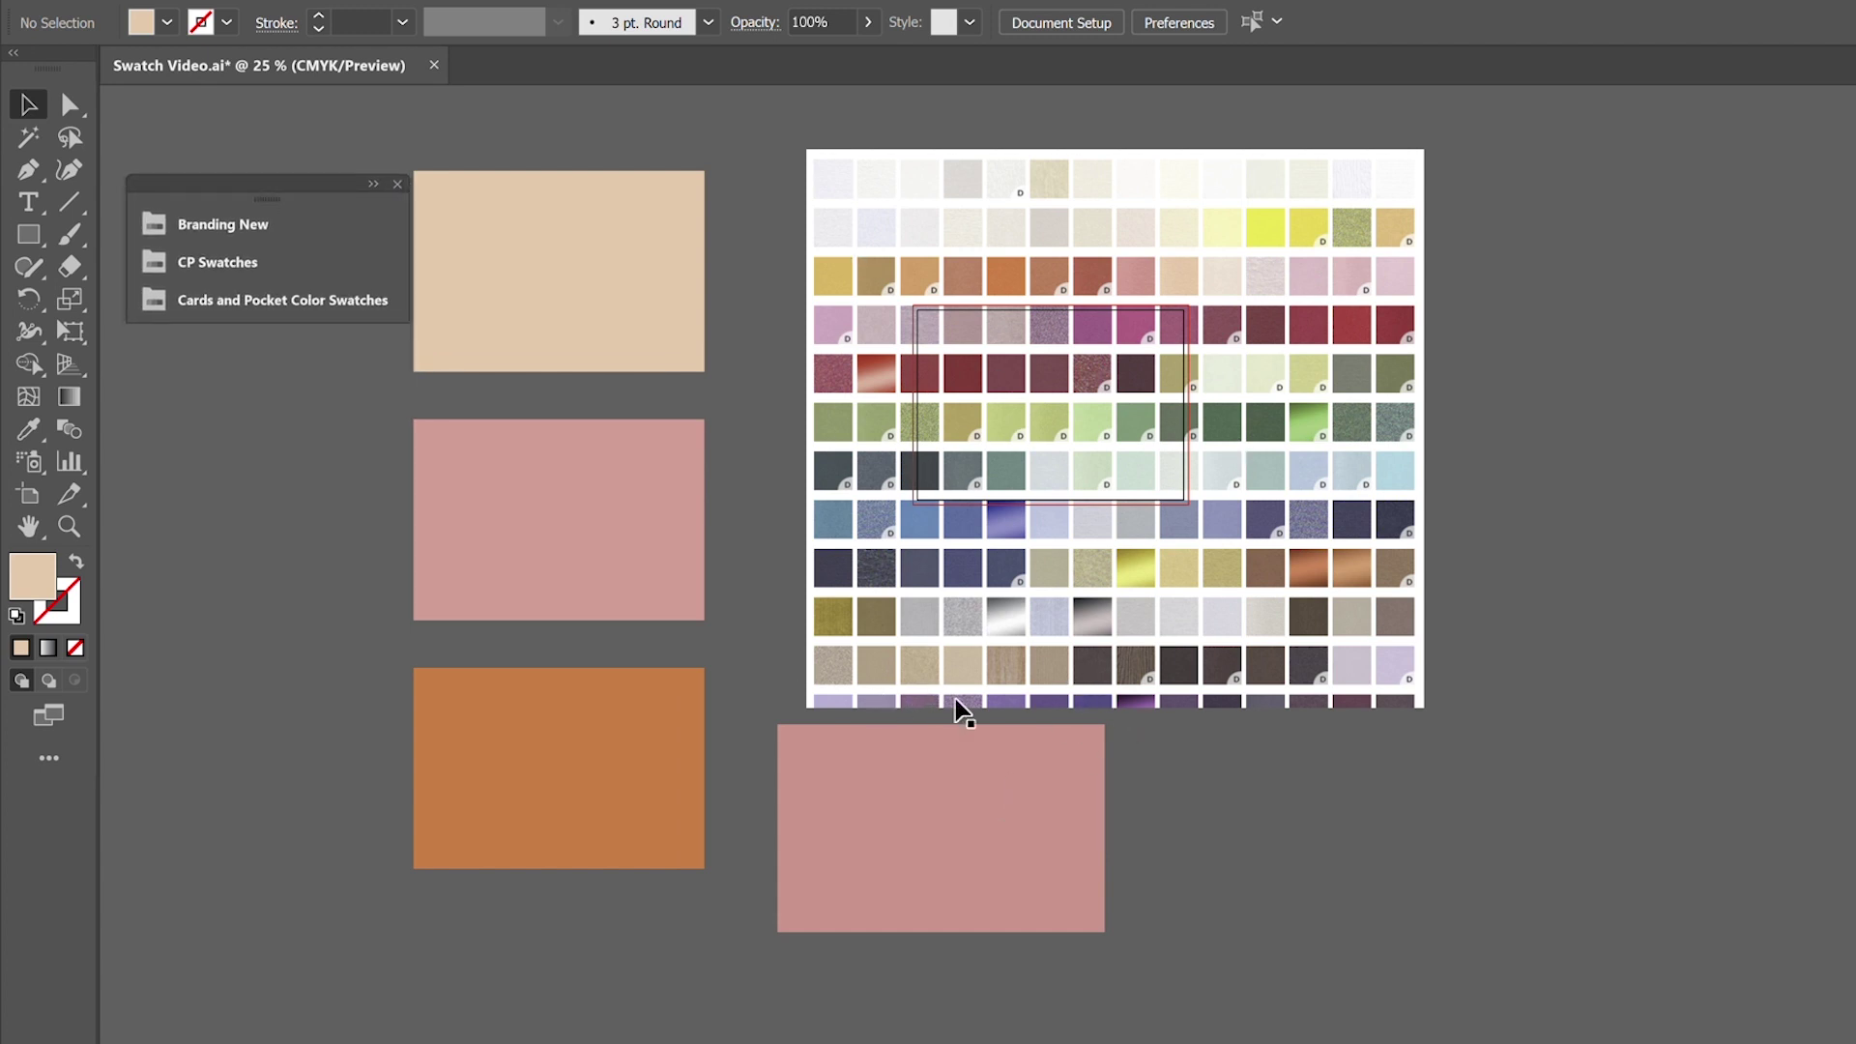
key("alt+Tab")
- Scroll down the colors.aspx paper colour chart, then return to the Illustrator swatch document
scroll(1098, 599, "down", 3)
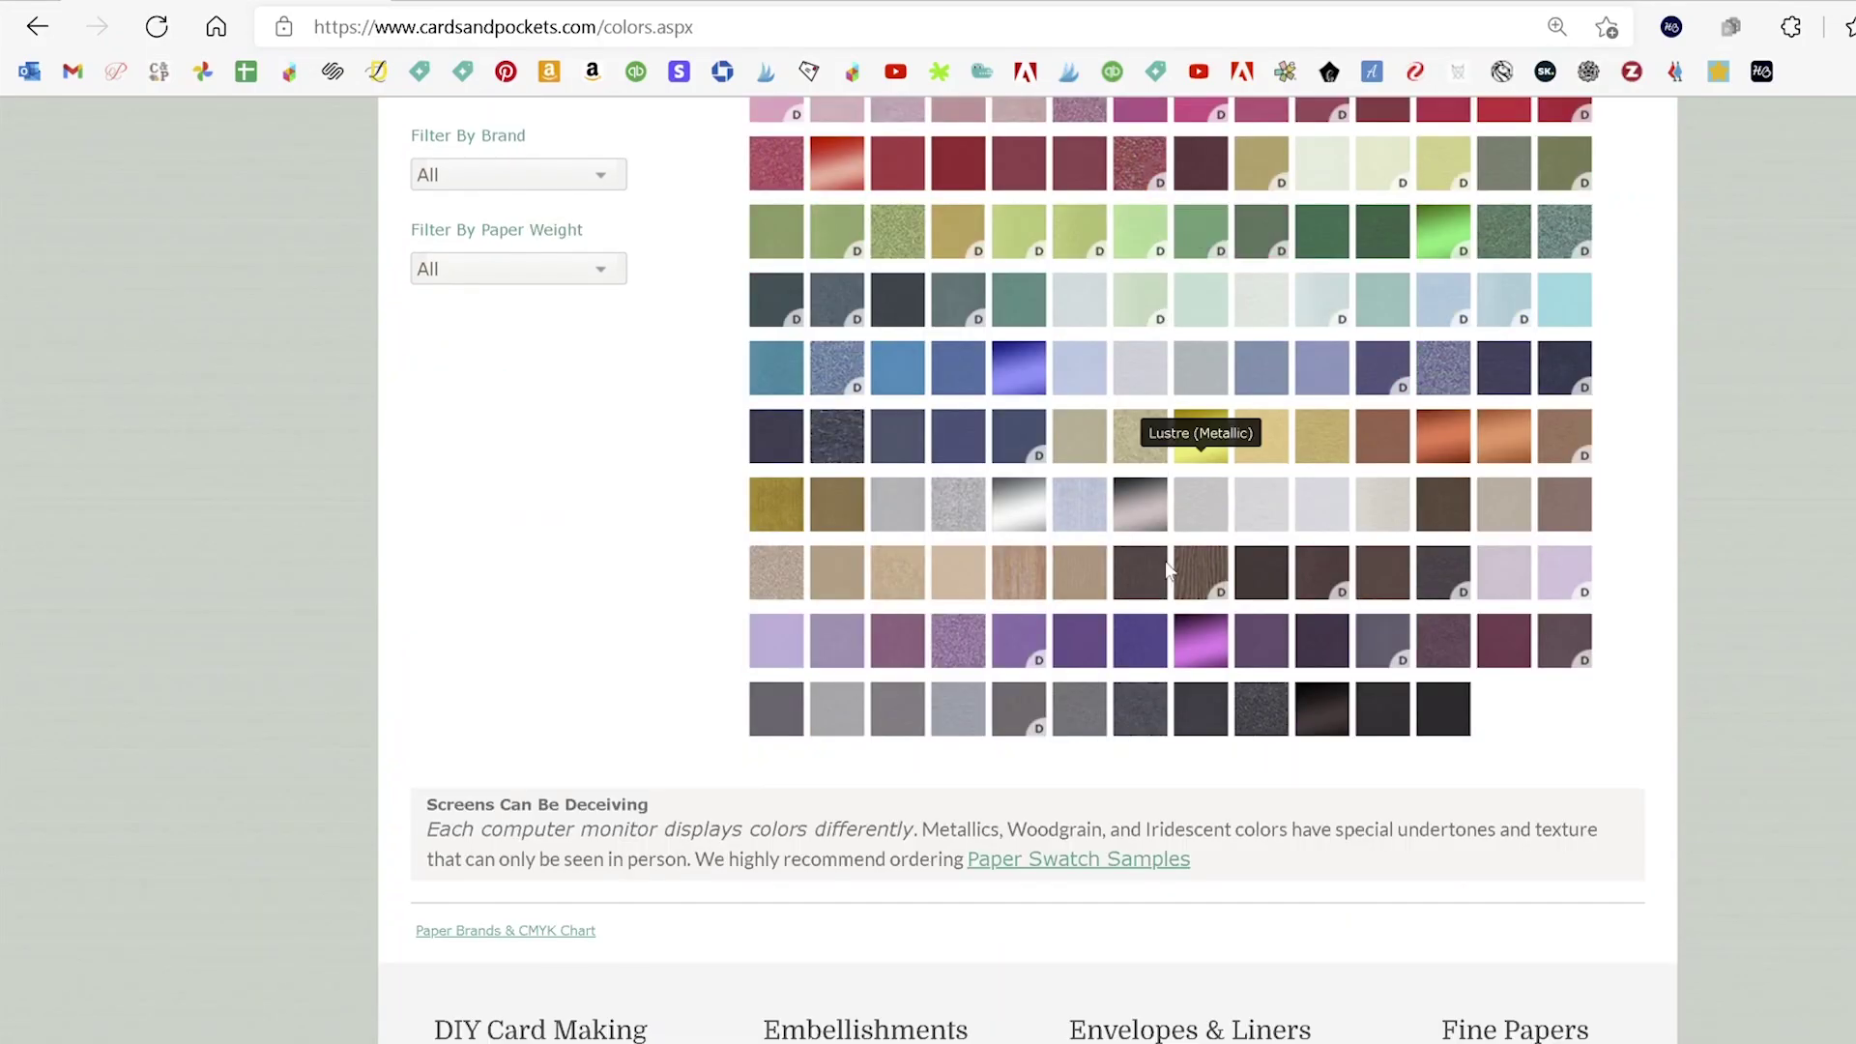
key("alt+Tab")
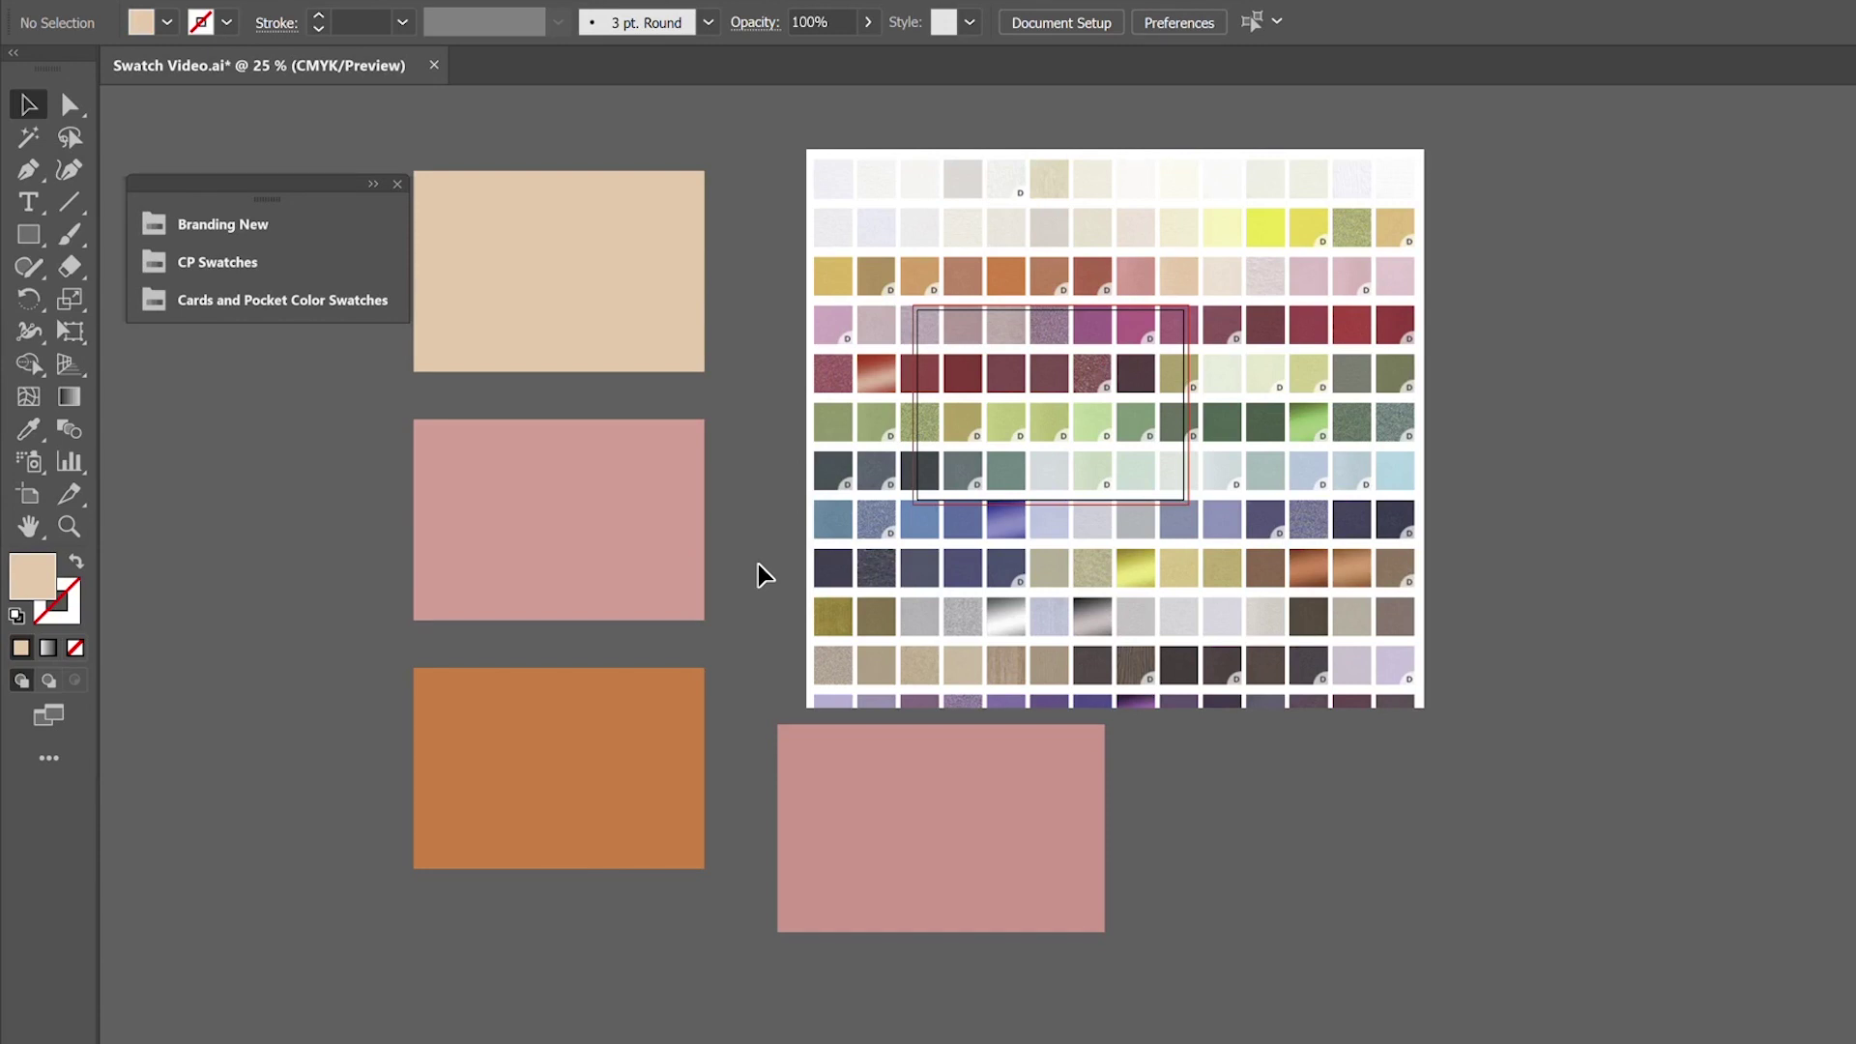
- Open the Cards and Pocket Color Swatches library from the collapsed library list
left_click(203, 298)
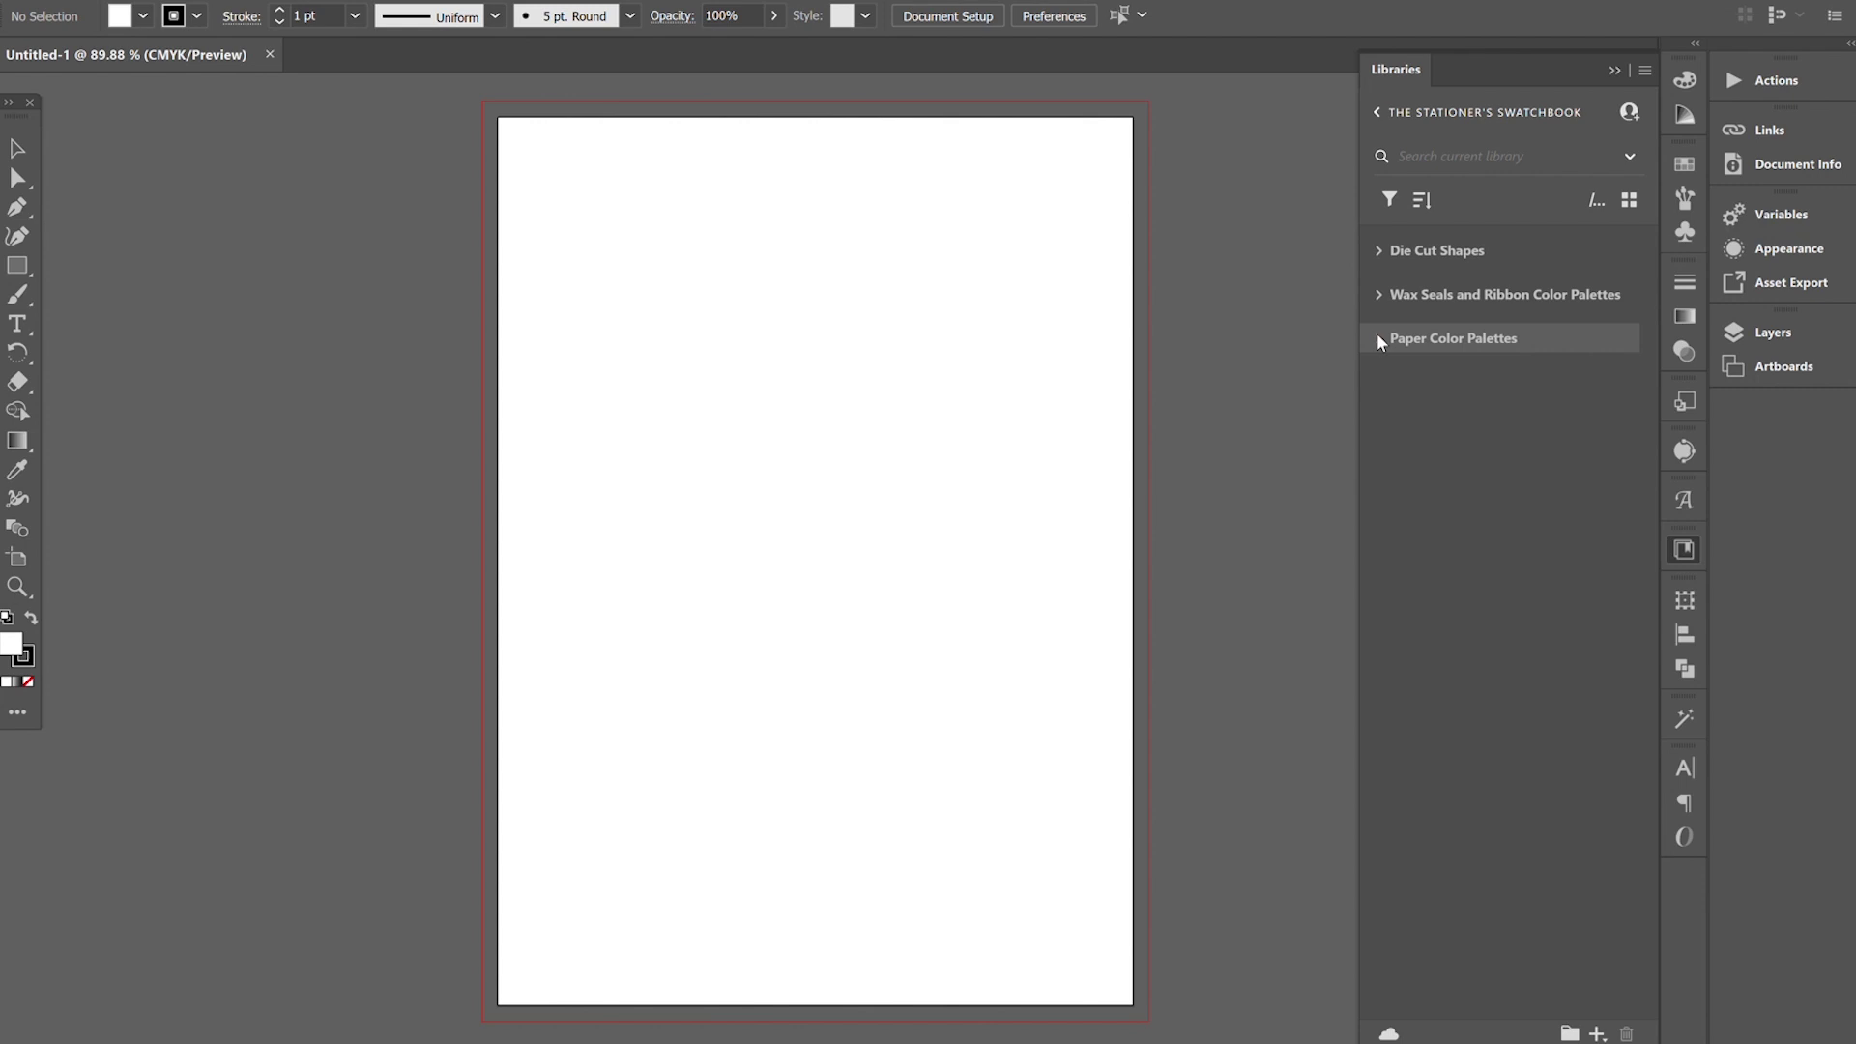
- Expand the Paper Color Palettes group and scroll down through the Stationer's Swatchbook groups
left_click(1380, 339)
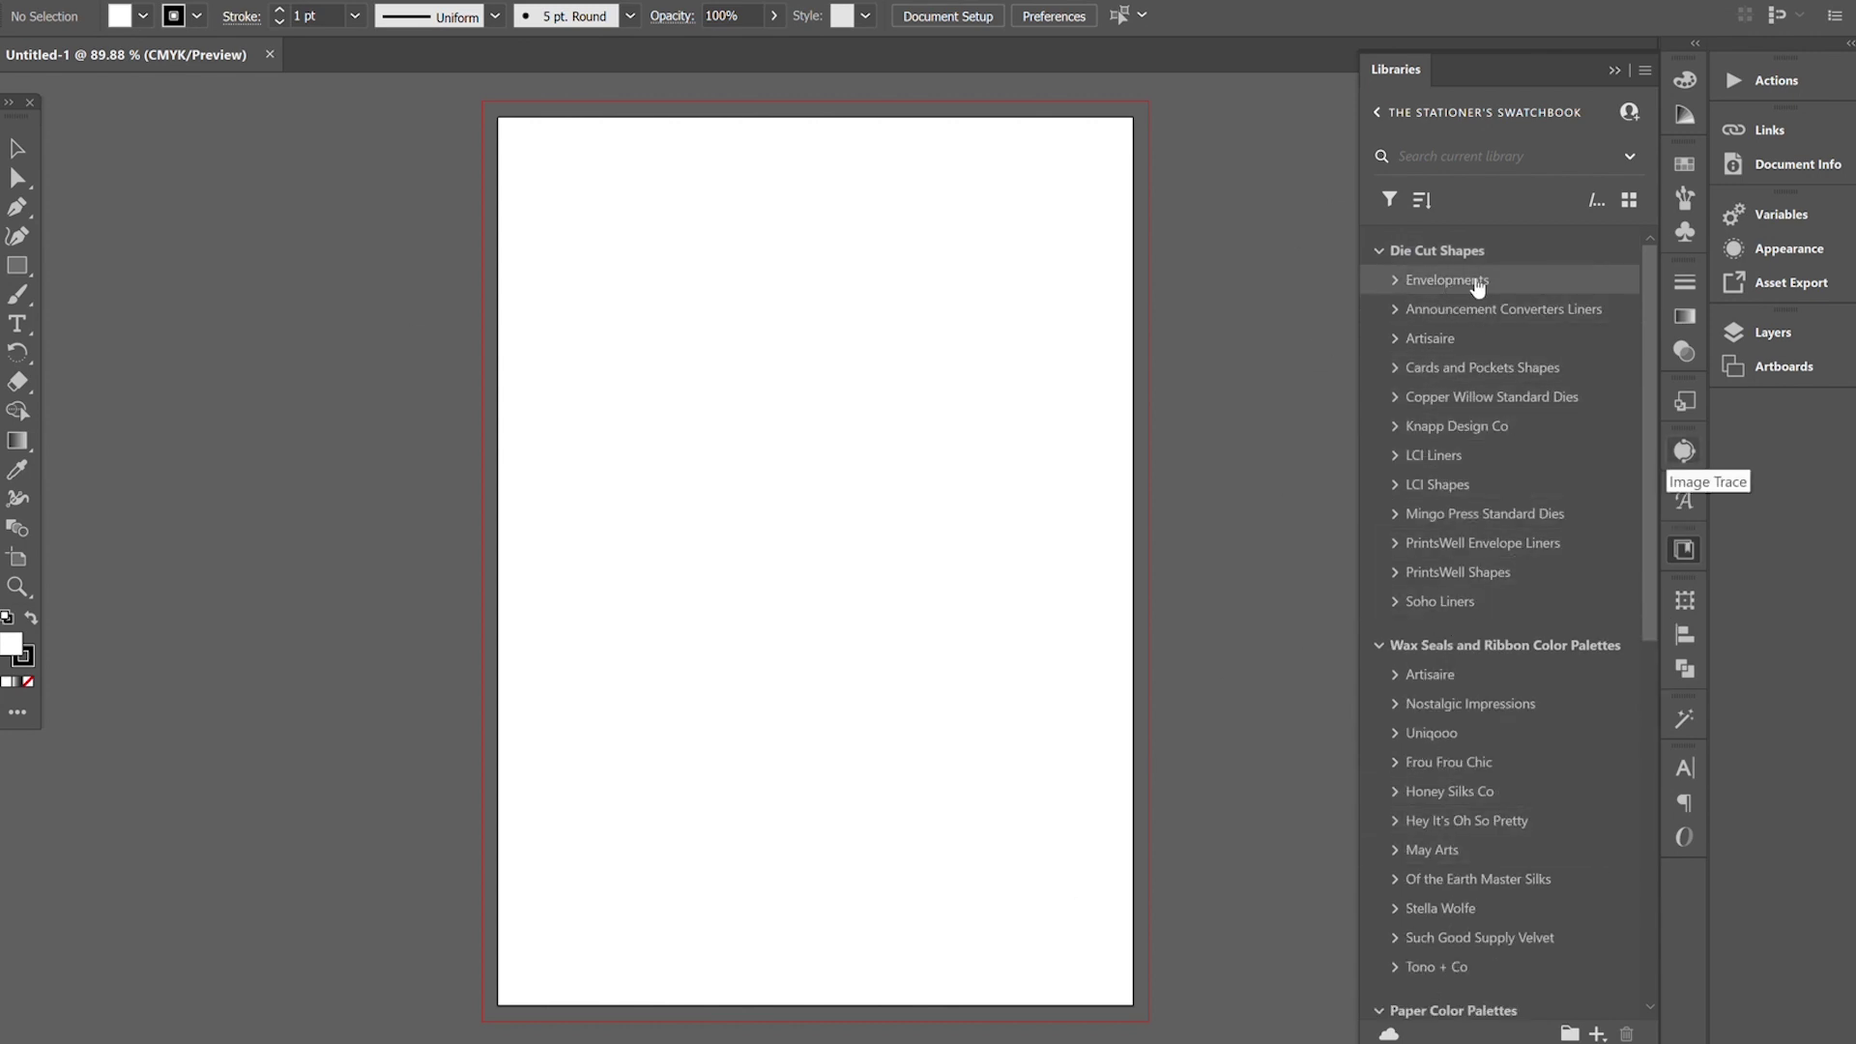
scroll(1552, 426, "down", 3)
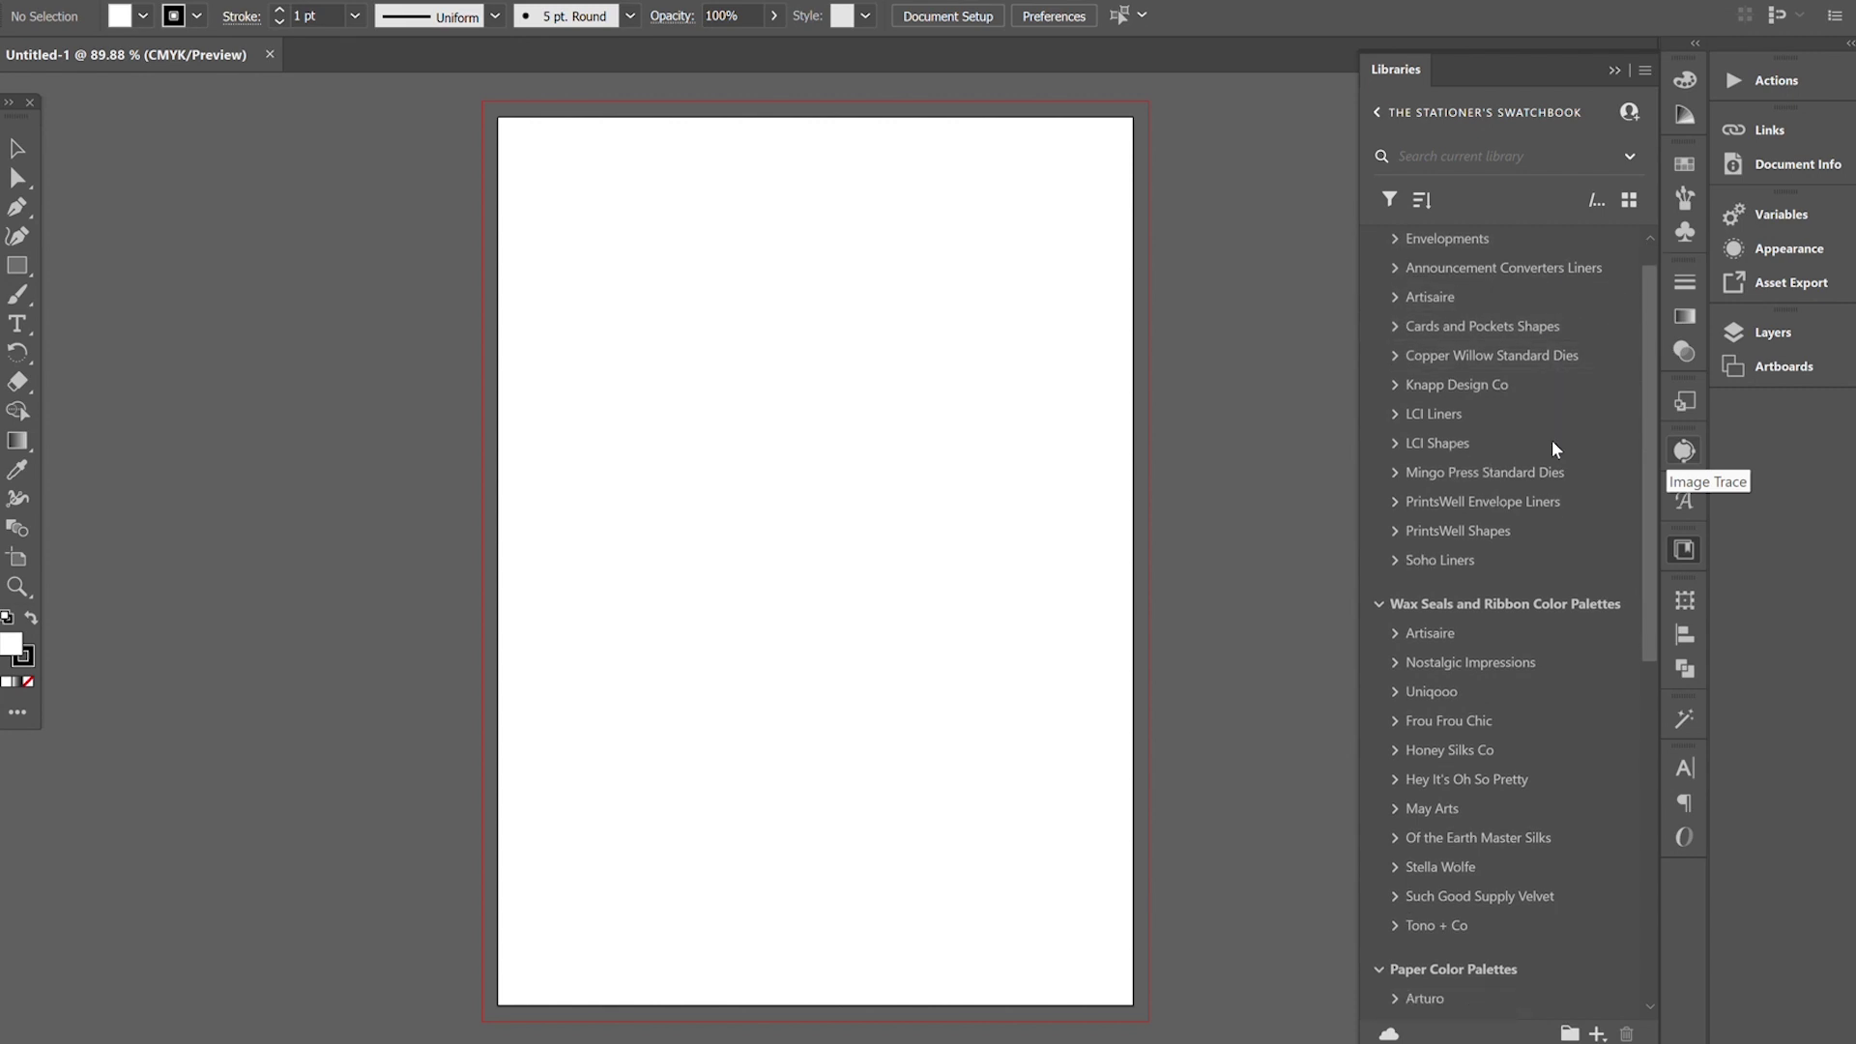
scroll(1553, 569, "down", 2)
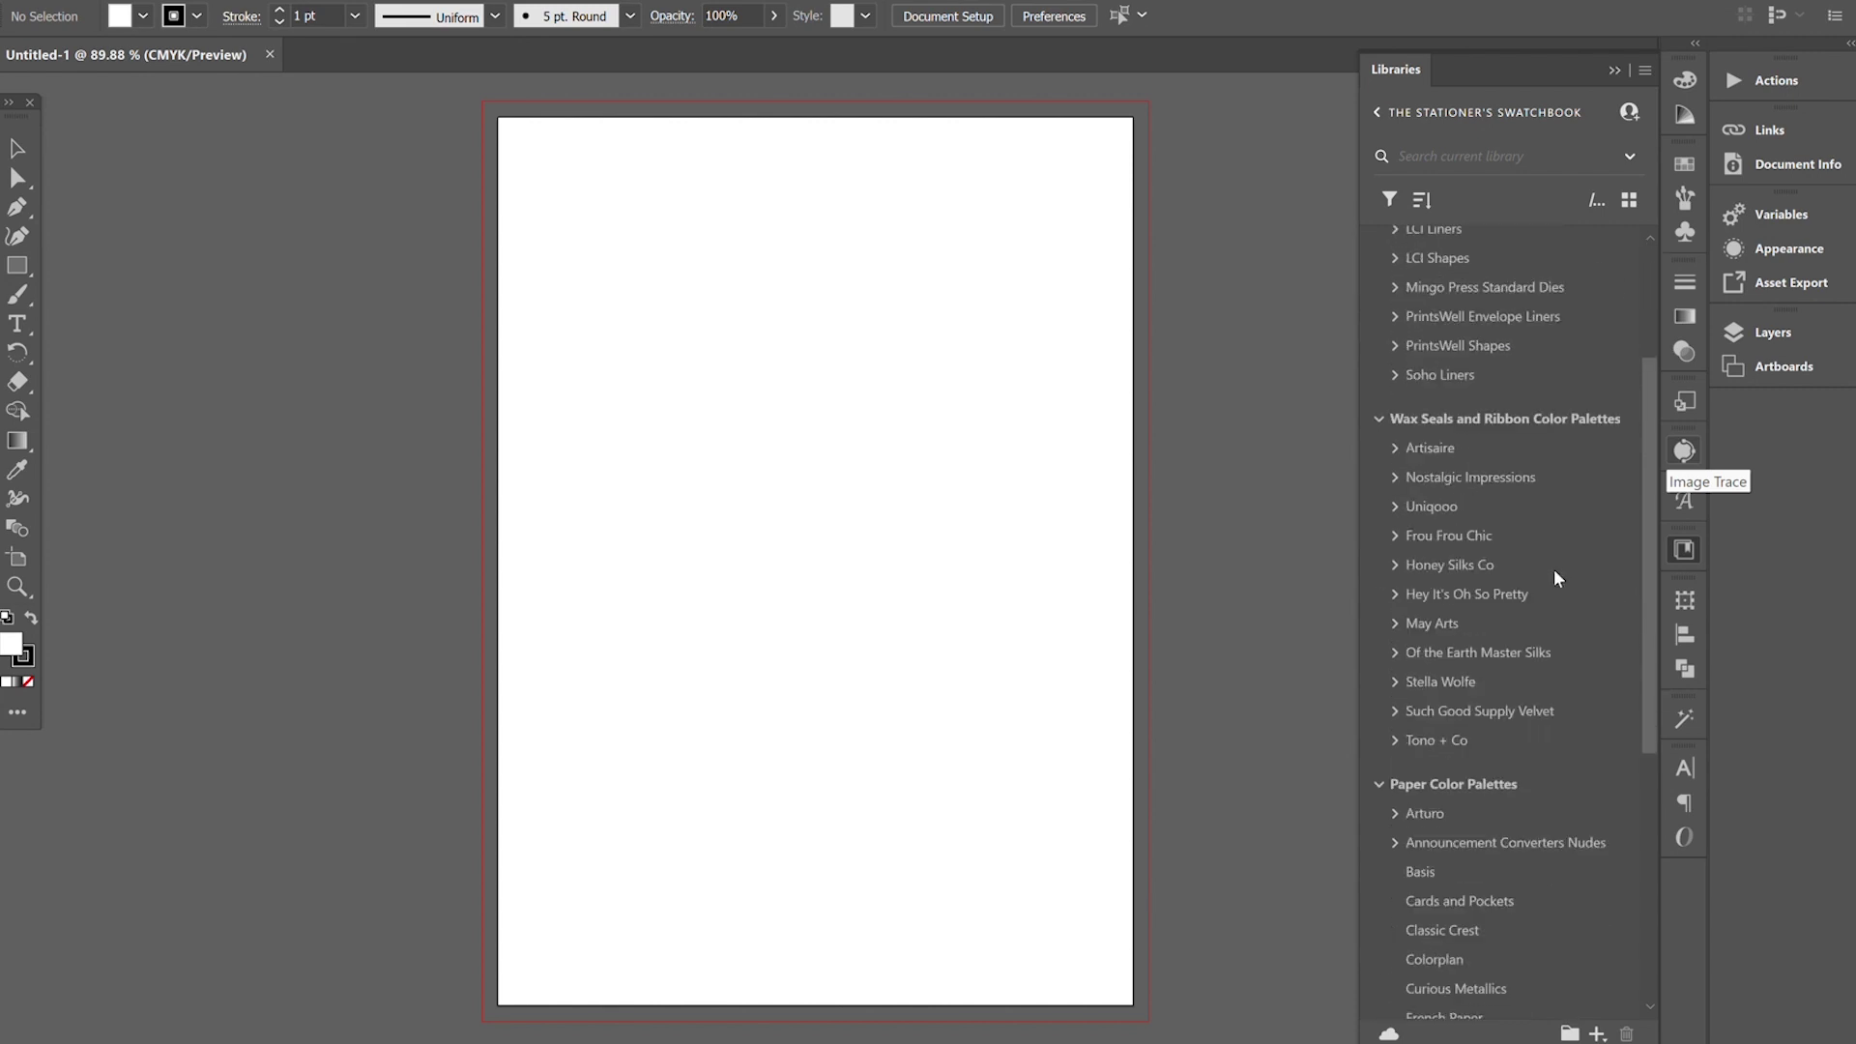
scroll(1523, 609, "down", 10)
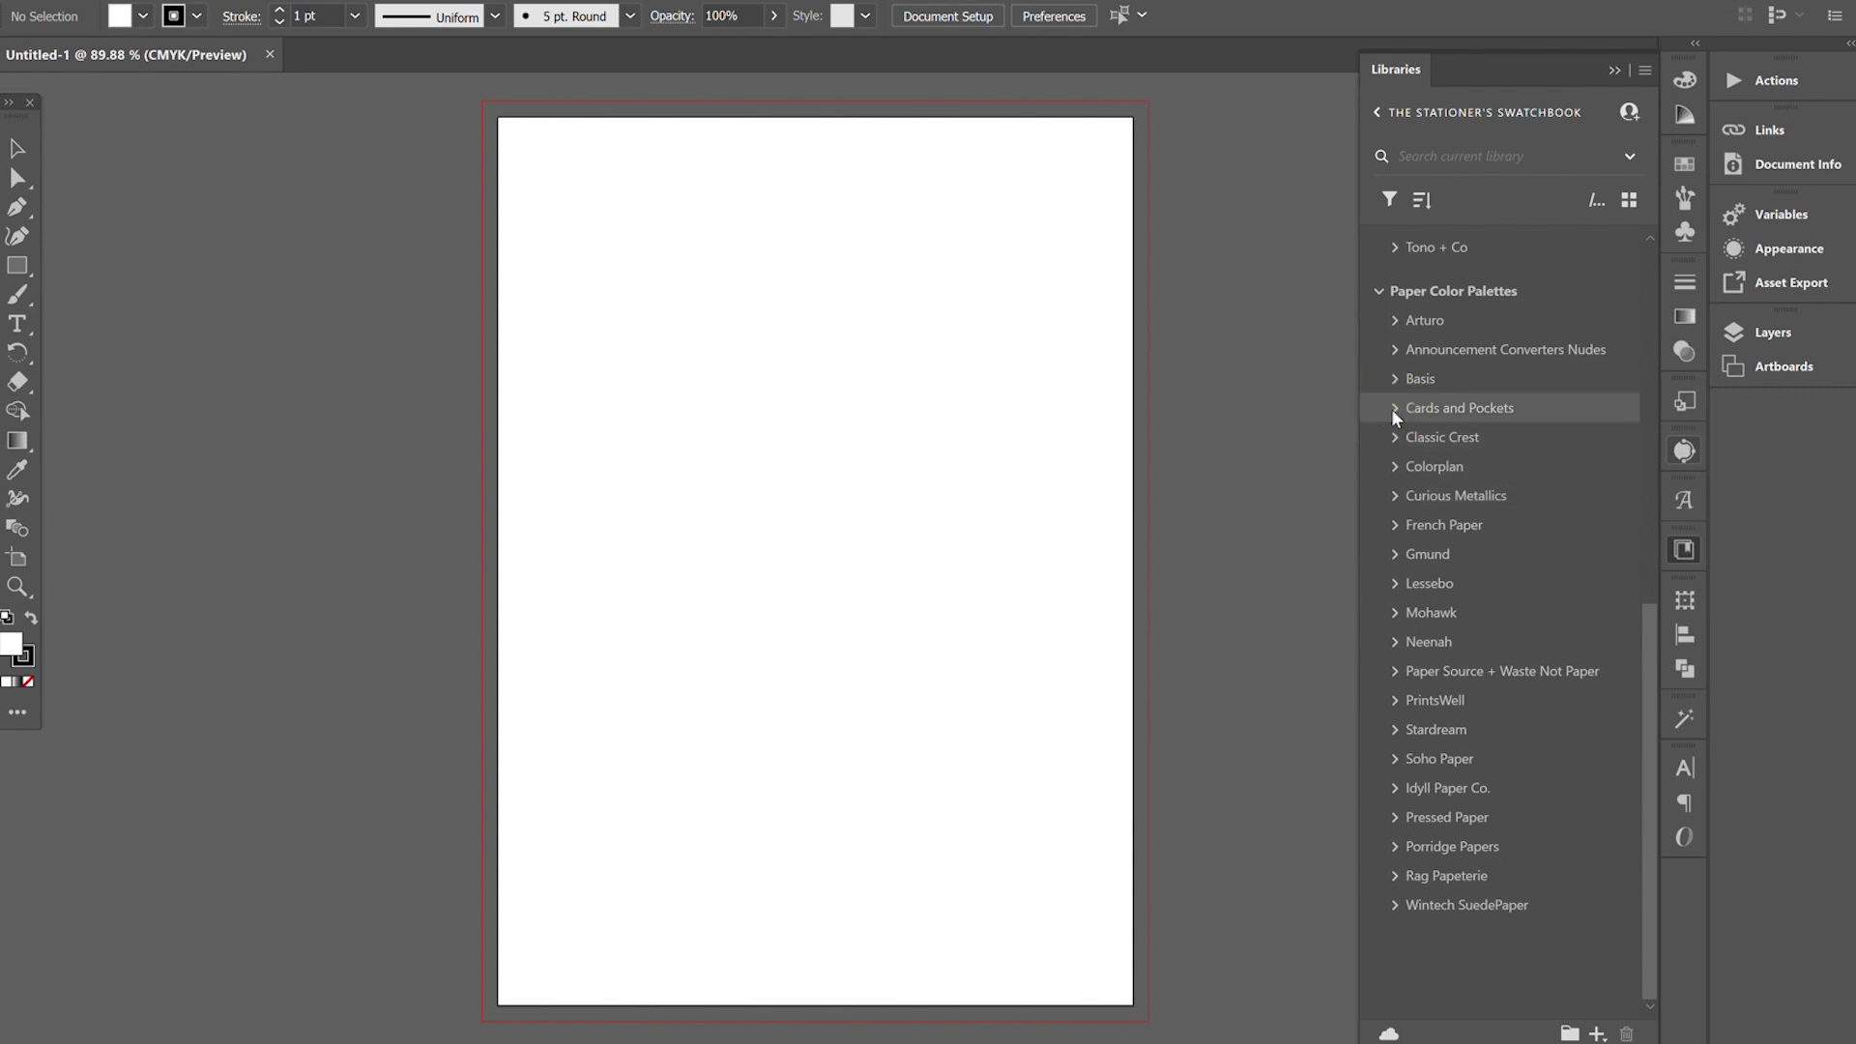
- Expand the Cards and Pockets paper palette and scroll through its named colours
left_click(1395, 410)
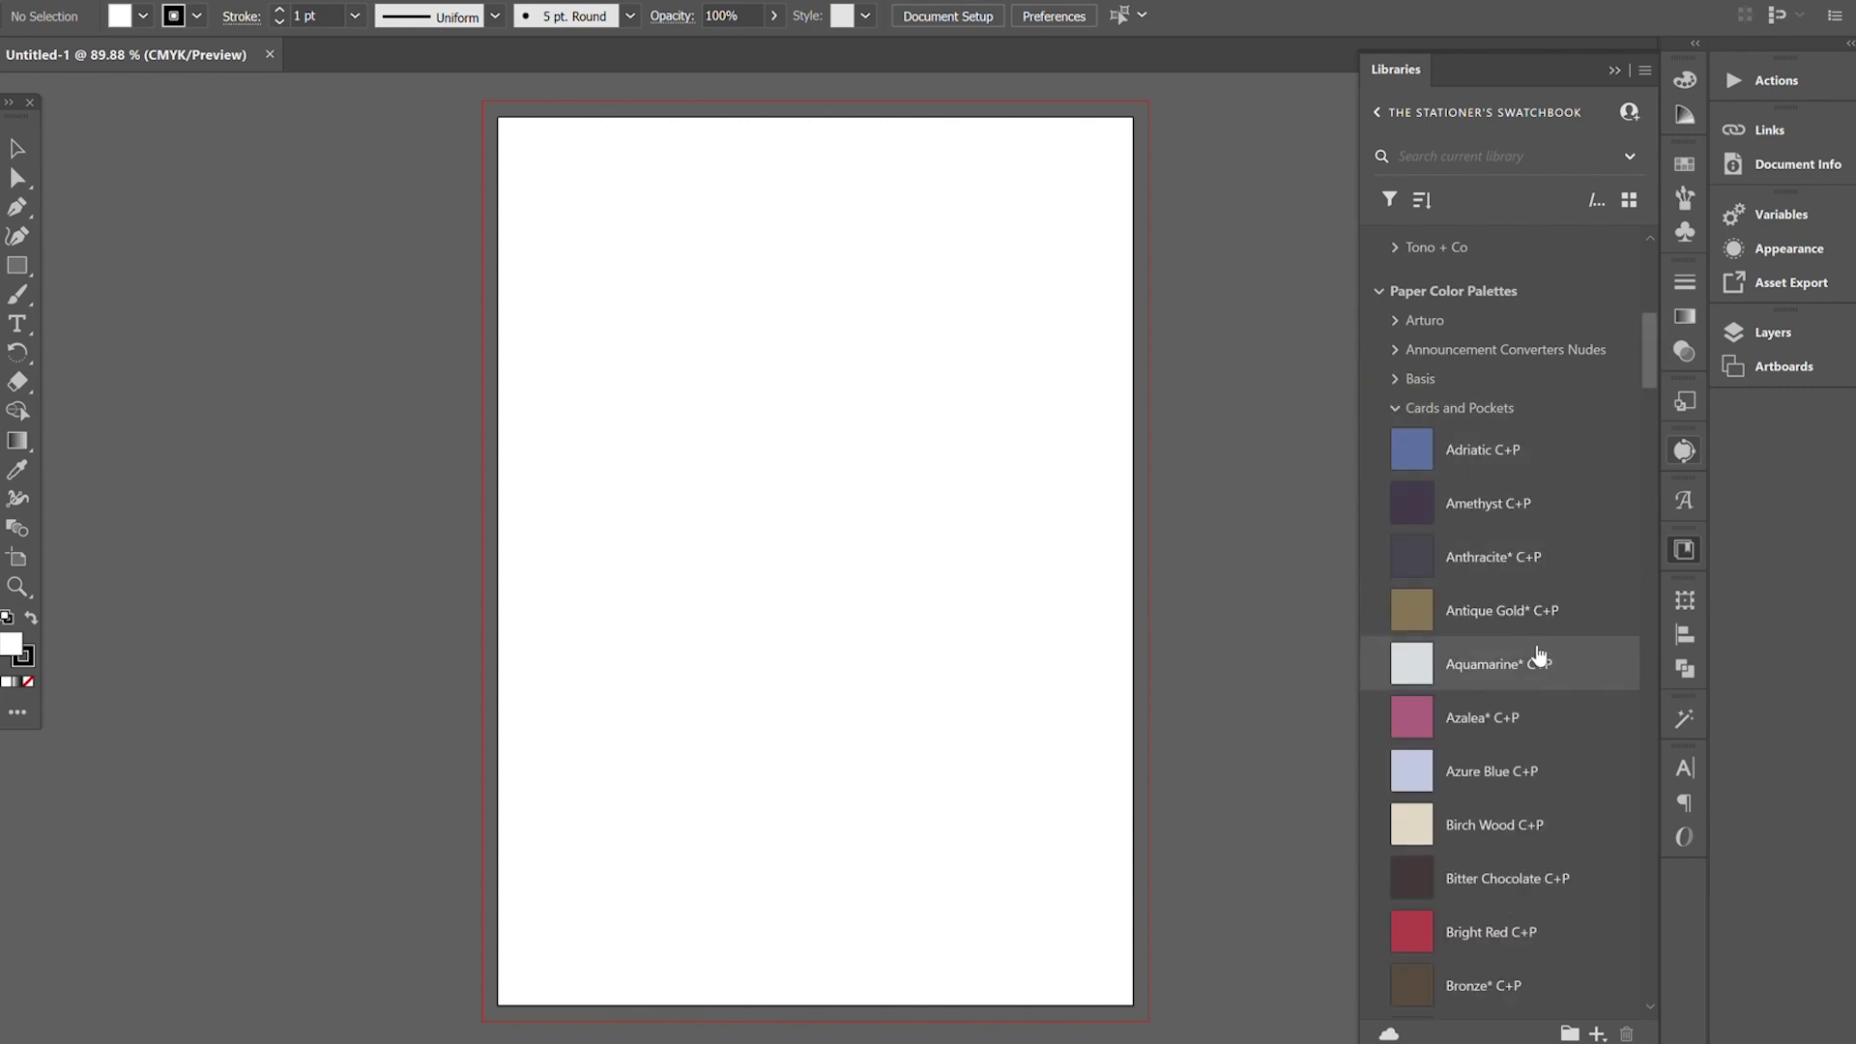
scroll(1534, 650, "down", 6)
scroll(1526, 644, "down", 20)
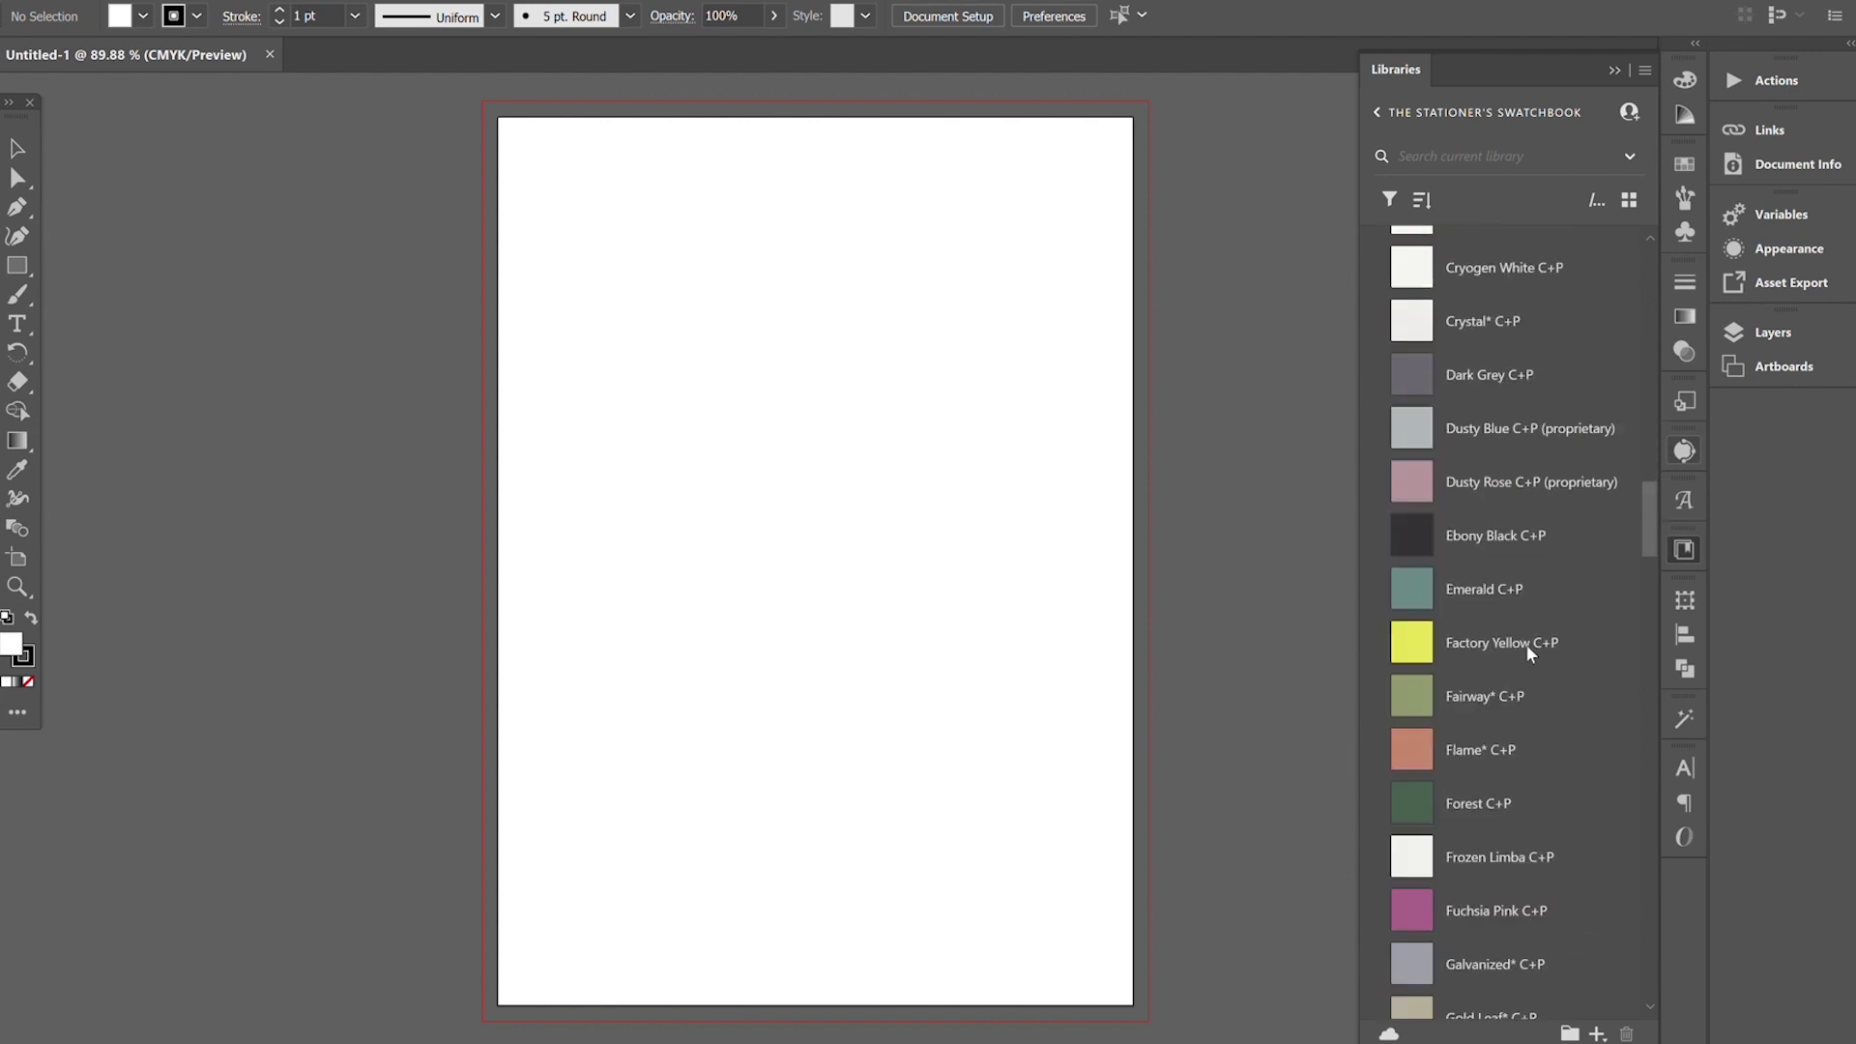
scroll(1528, 646, "up", 20)
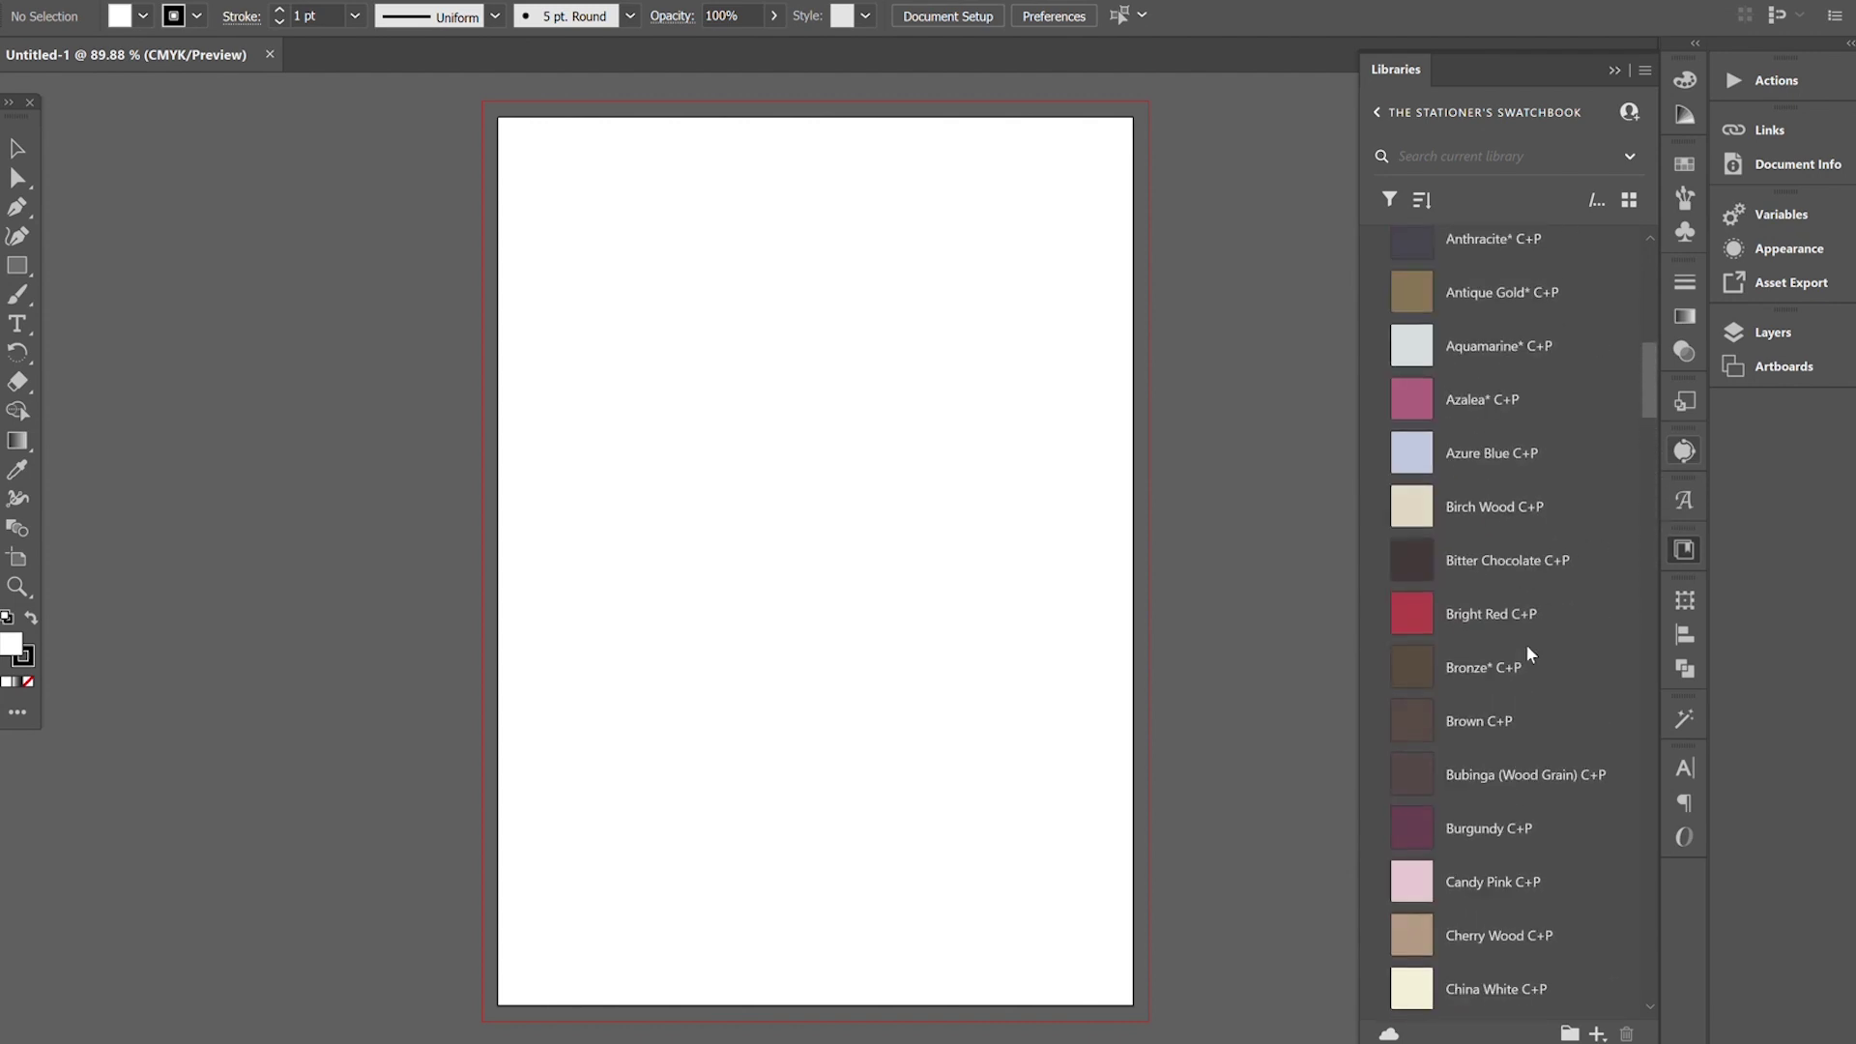
scroll(1487, 536, "up", 2)
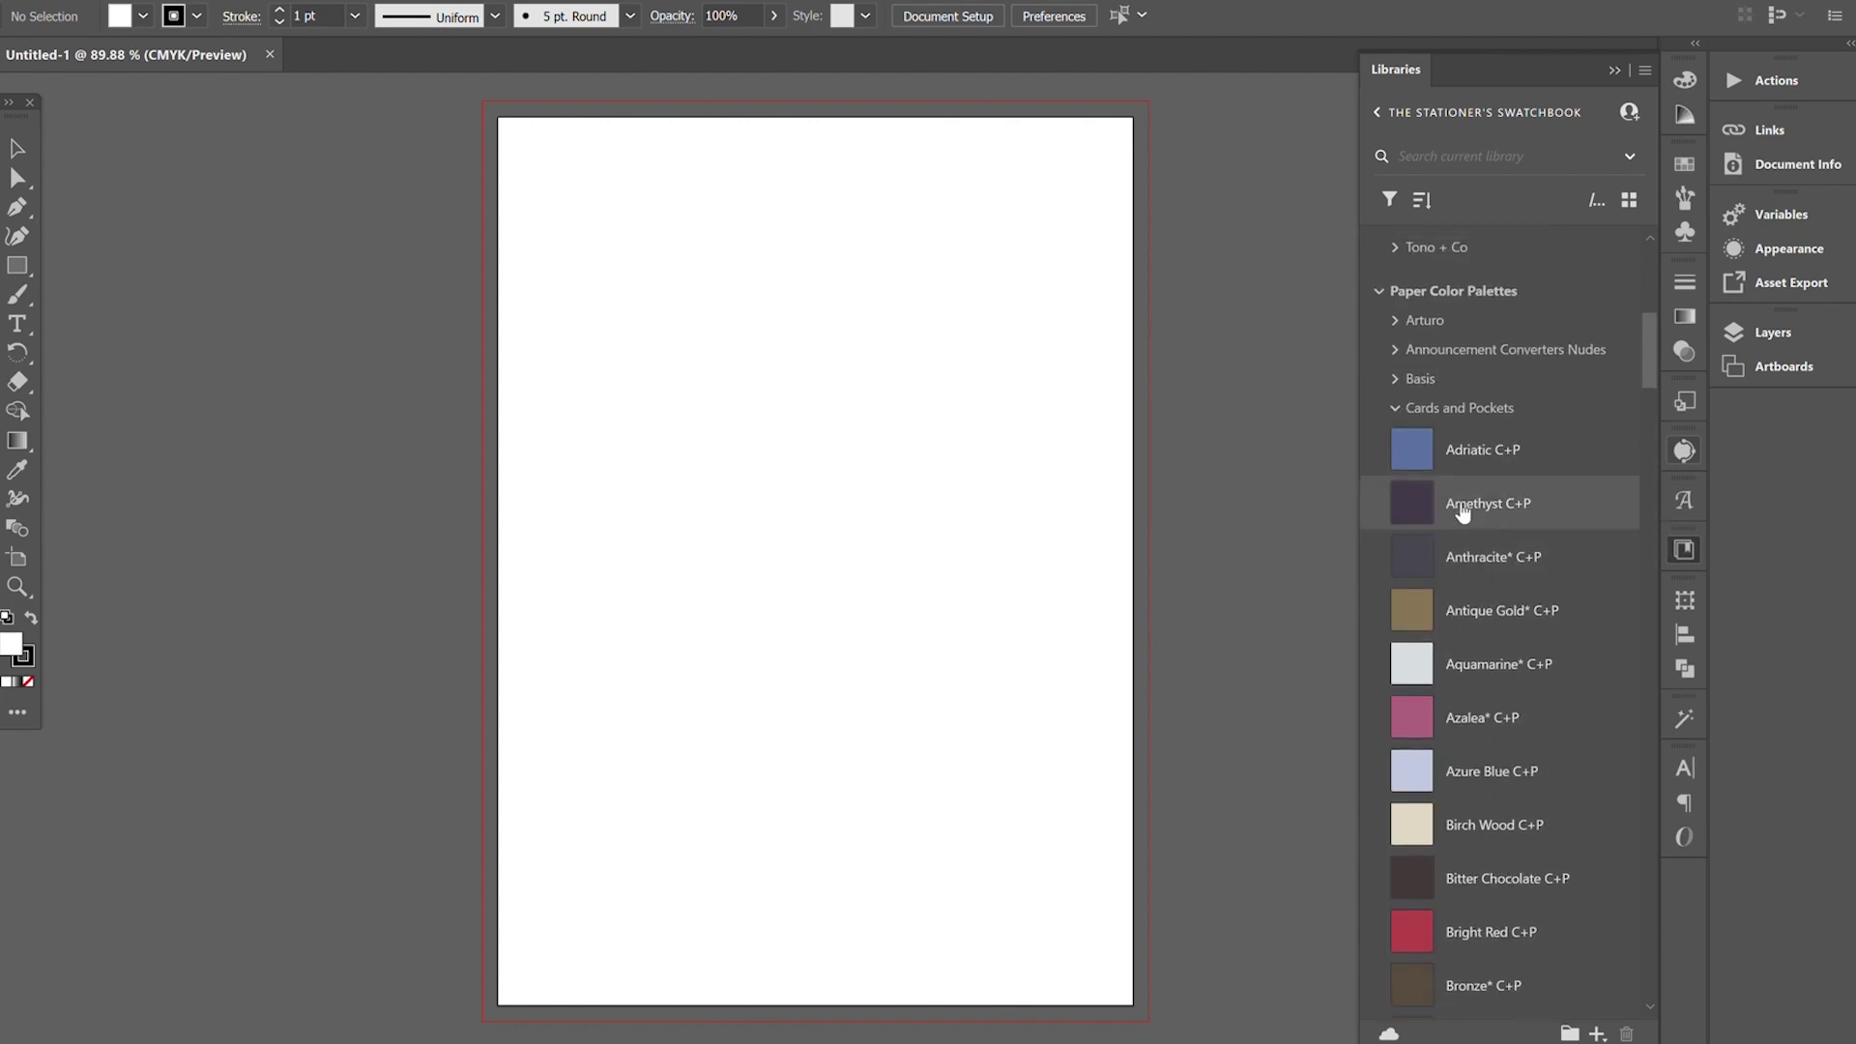
- Expand the Basis paper palette and scroll through its colours
left_click(1404, 380)
scroll(1518, 542, "down", 15)
scroll(1516, 583, "down", 3)
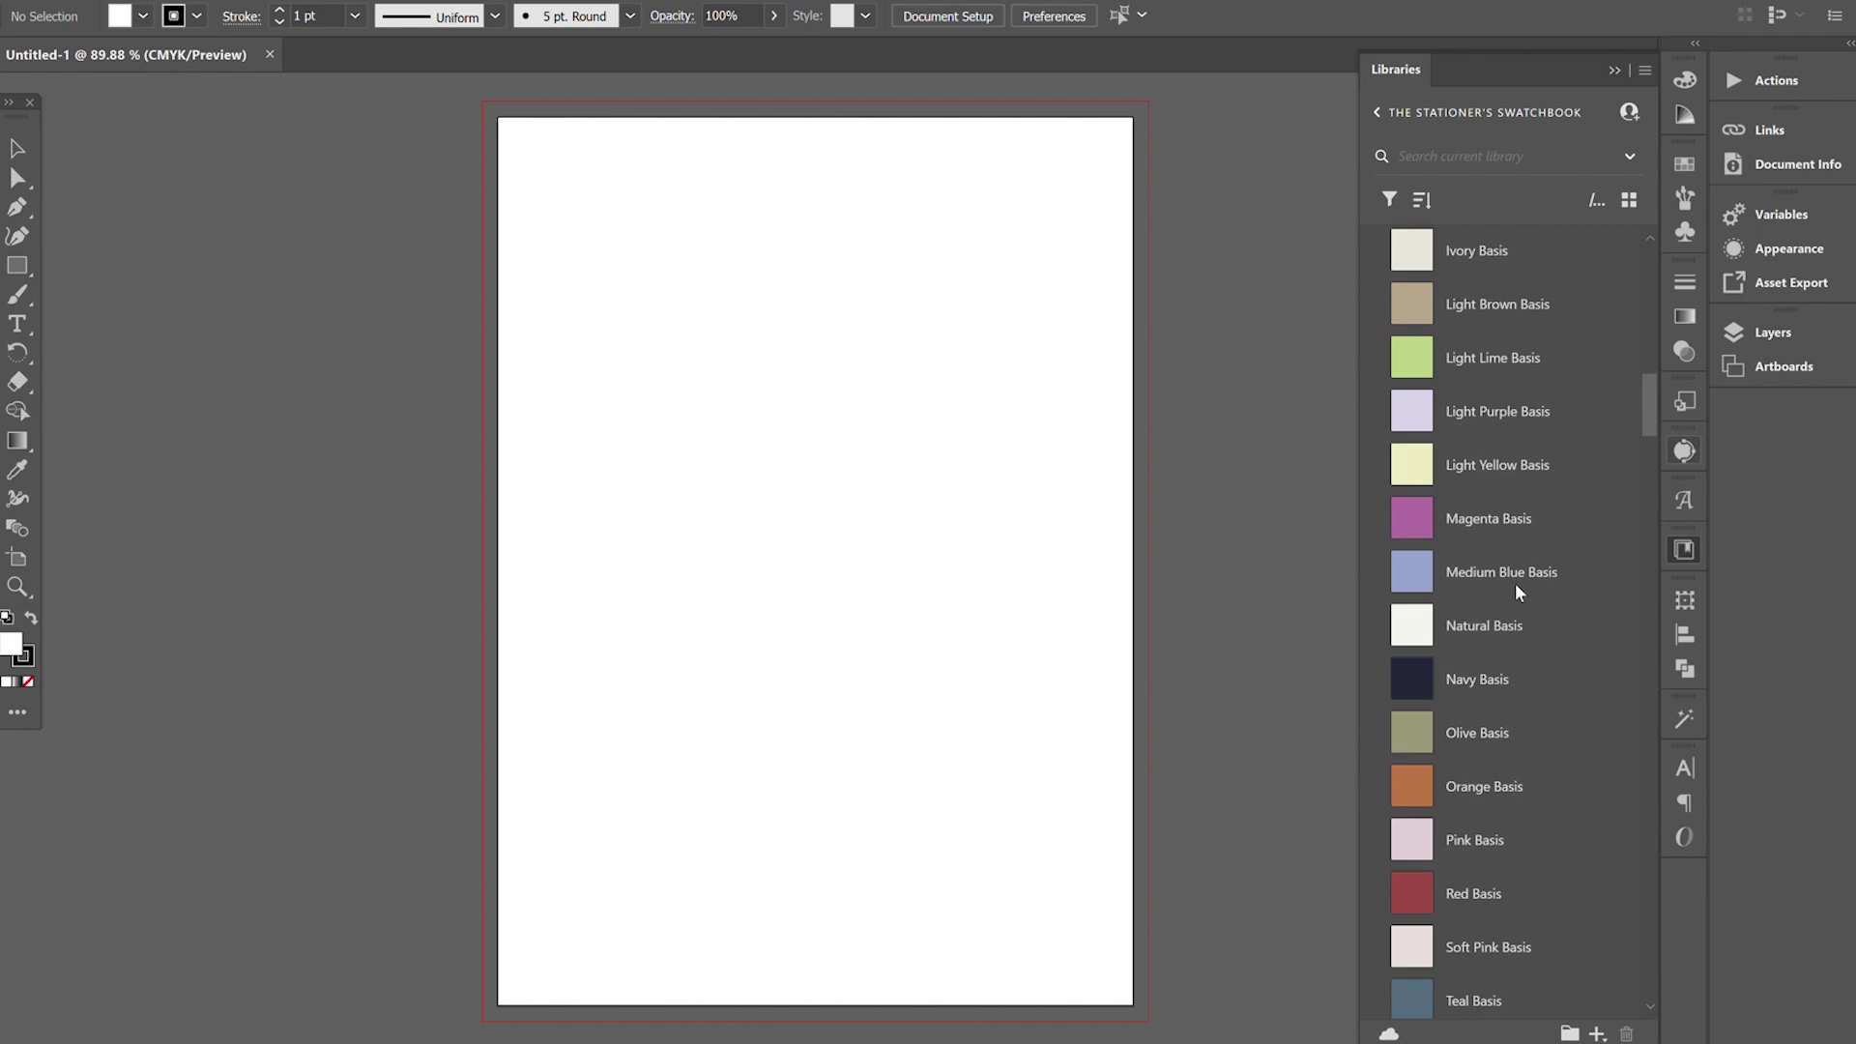
scroll(1516, 583, "up", 5)
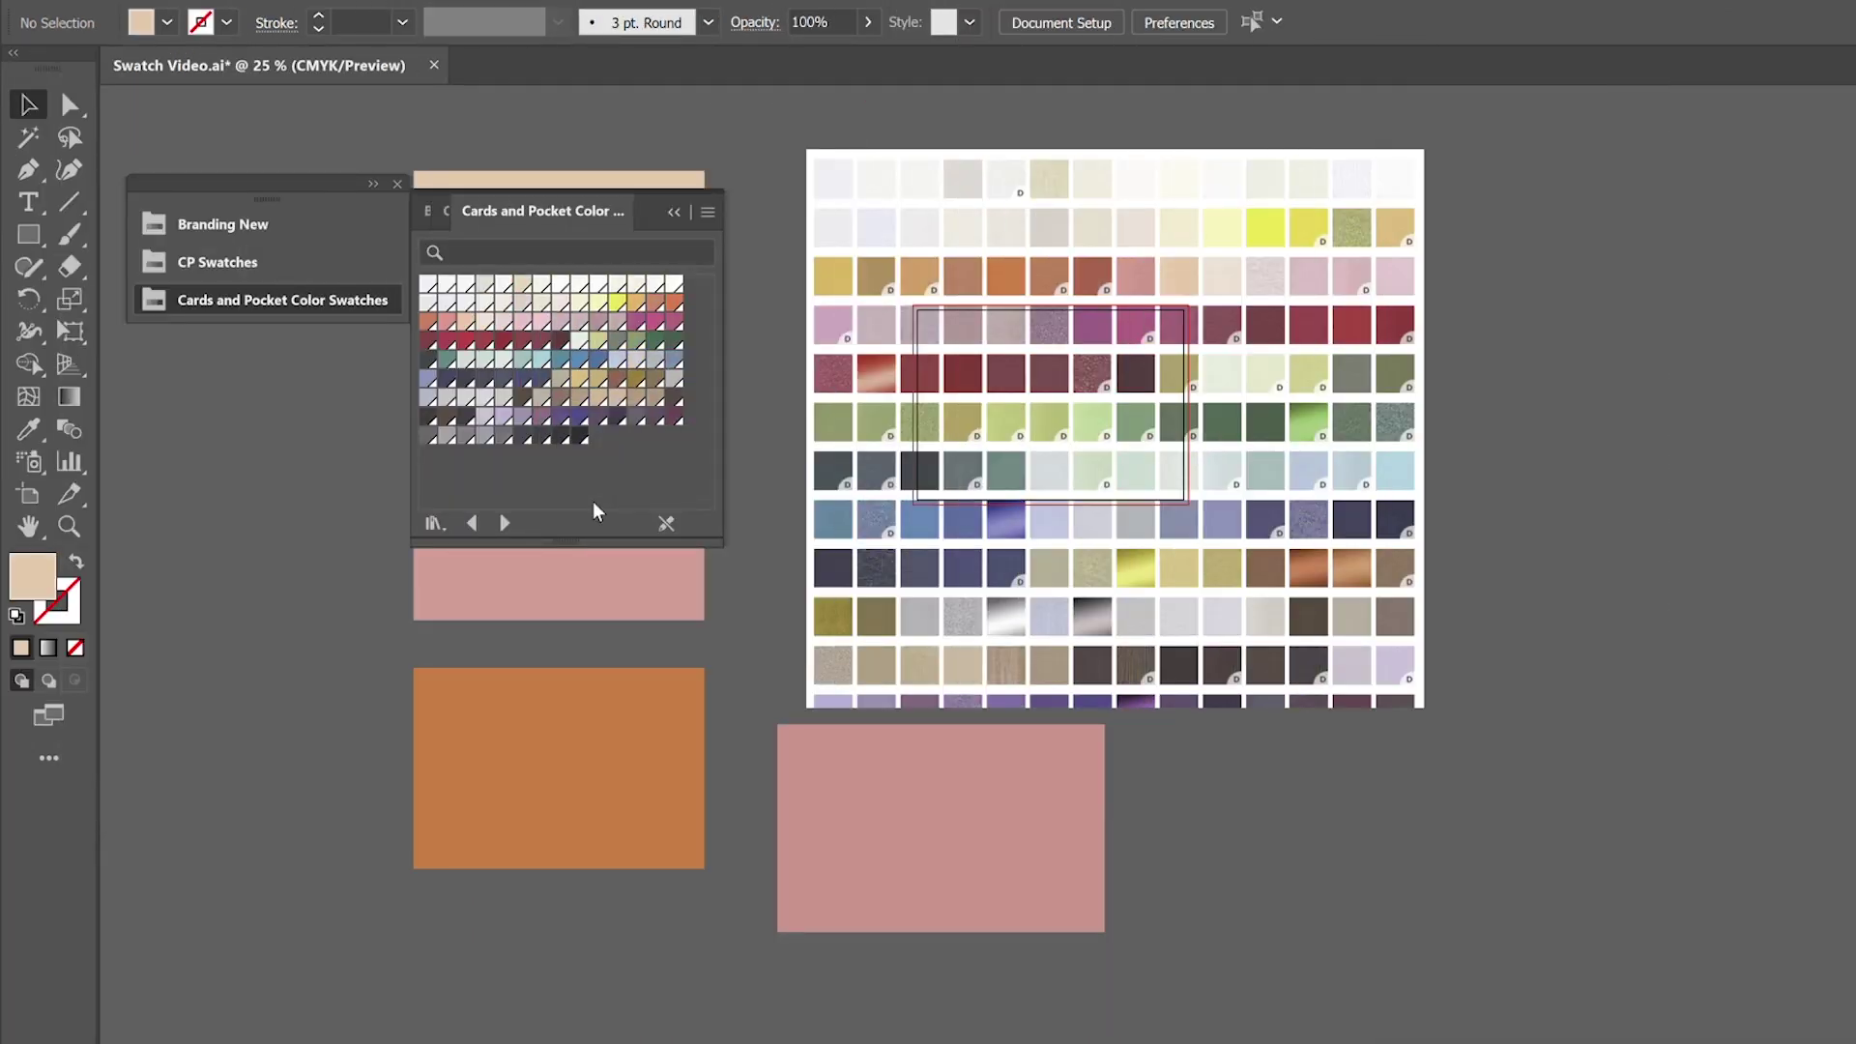